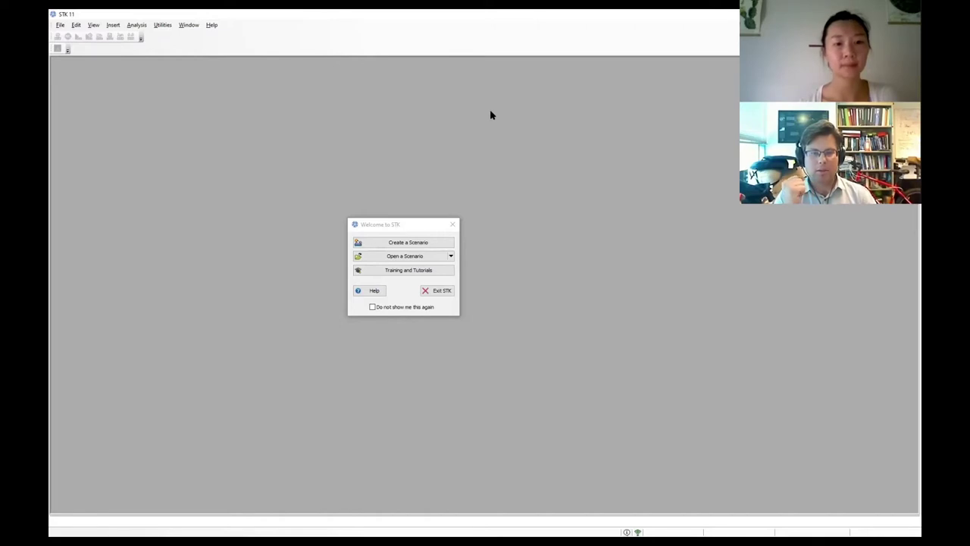
Create a new scenario named EPETTutorial.
click(409, 243)
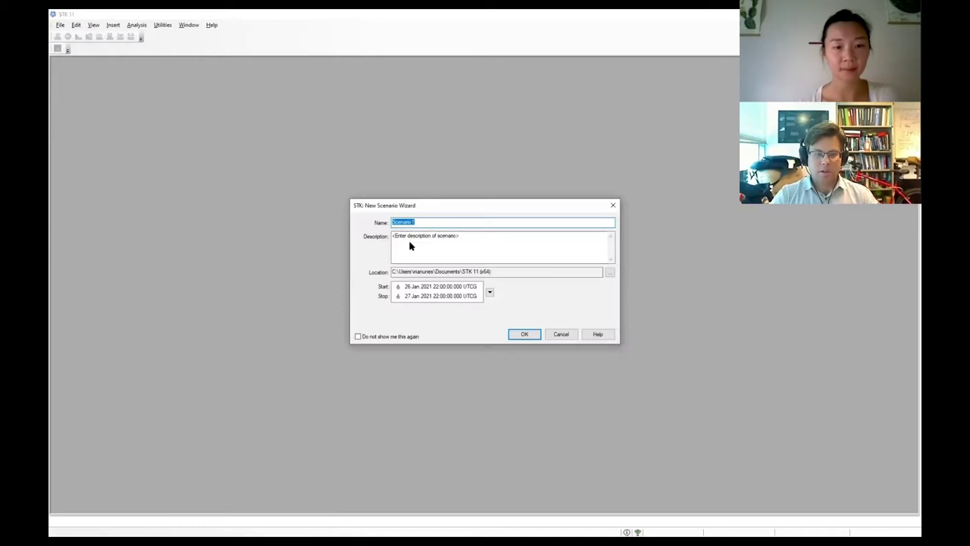
text(EPET)
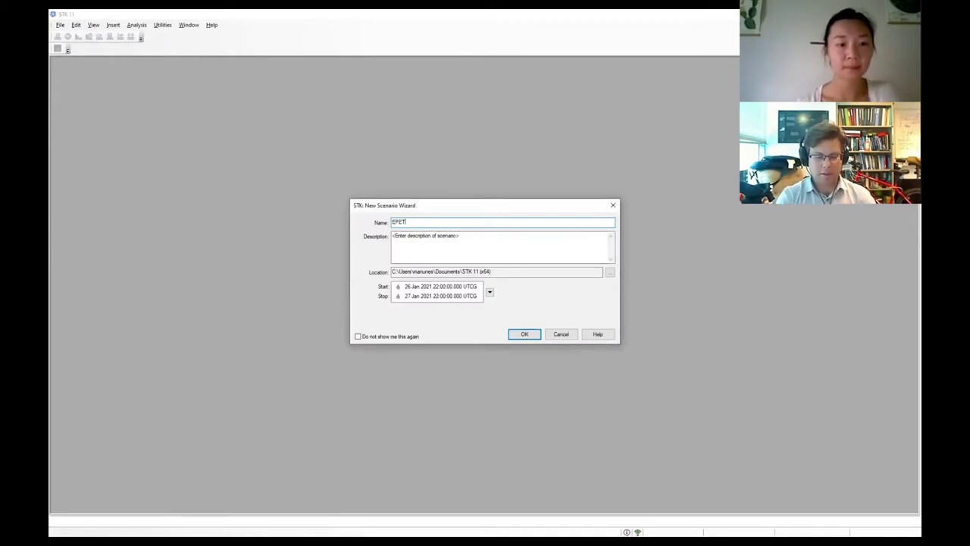
text(Tutorial)
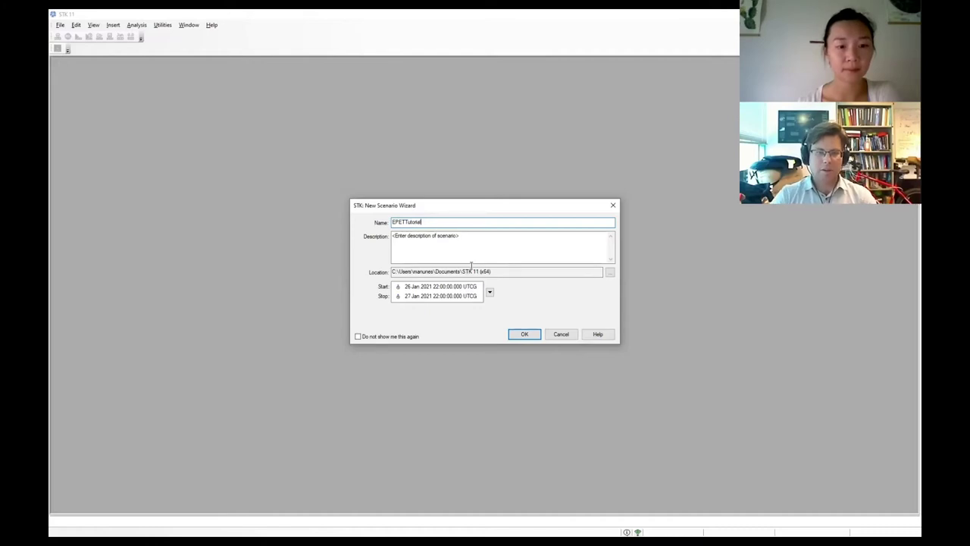
click(526, 336)
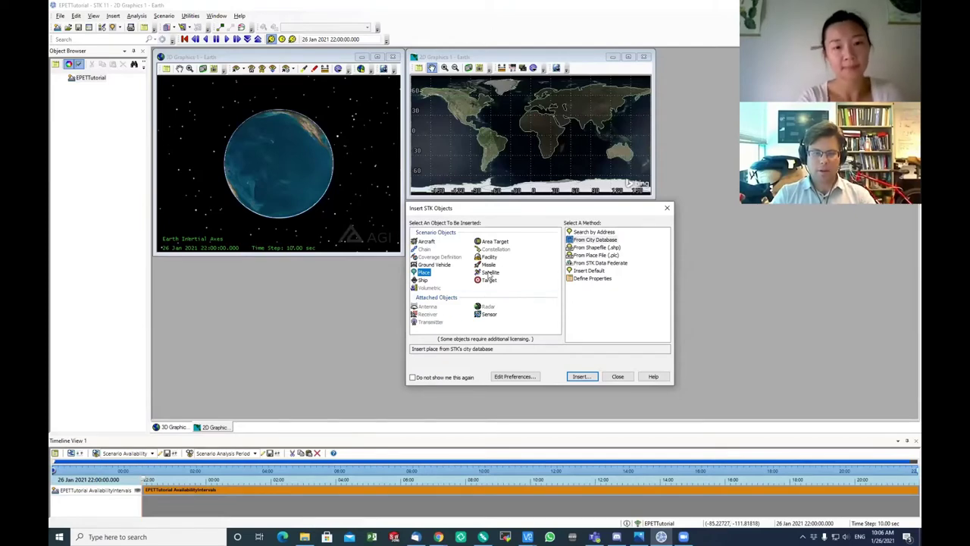
Review the insertion methods for Aircraft, Place, Ship, Area Target, Facility, Missile and Target, then select Satellite.
key(Right)
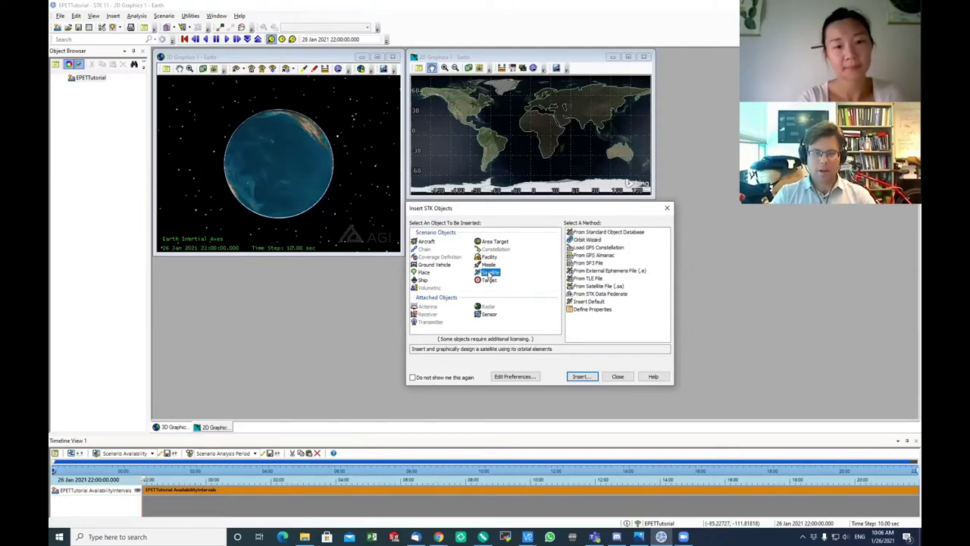
click(426, 241)
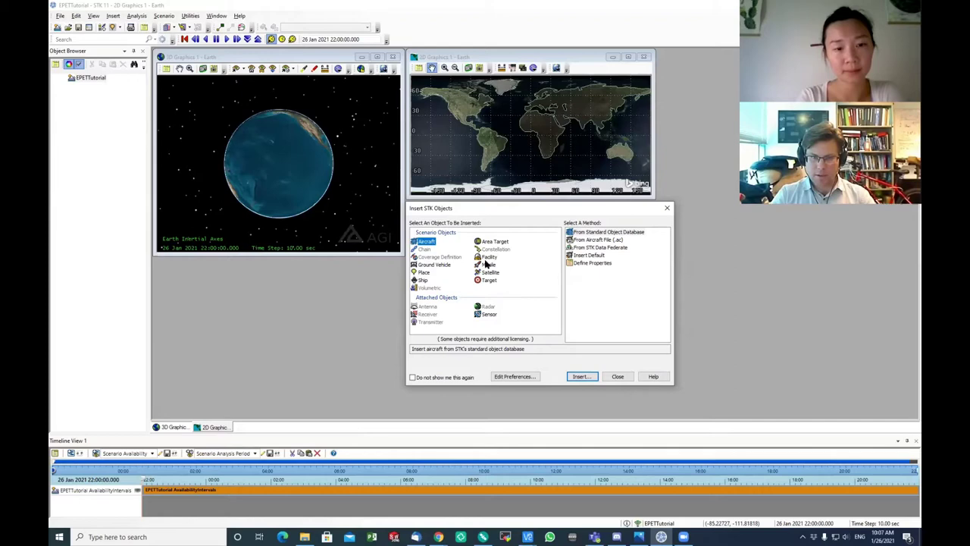
click(430, 272)
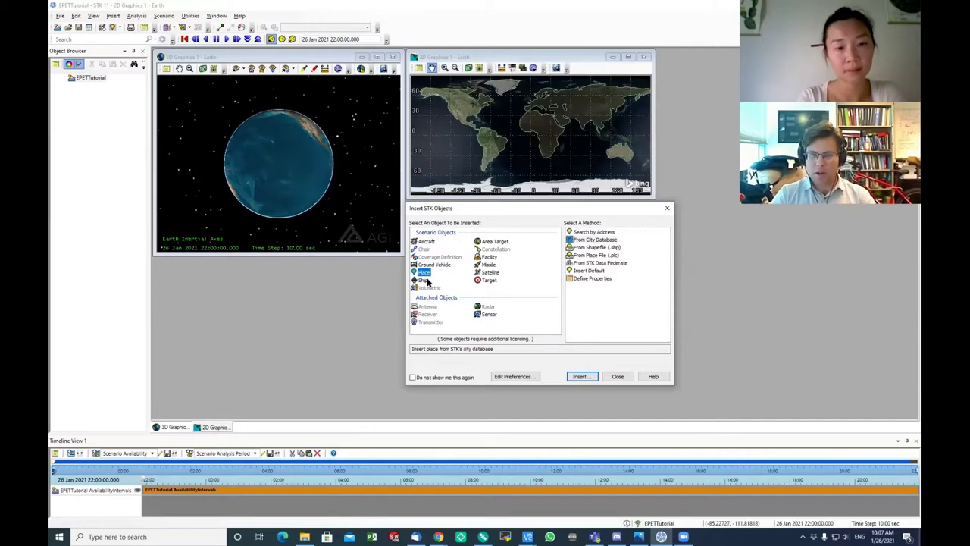
click(425, 280)
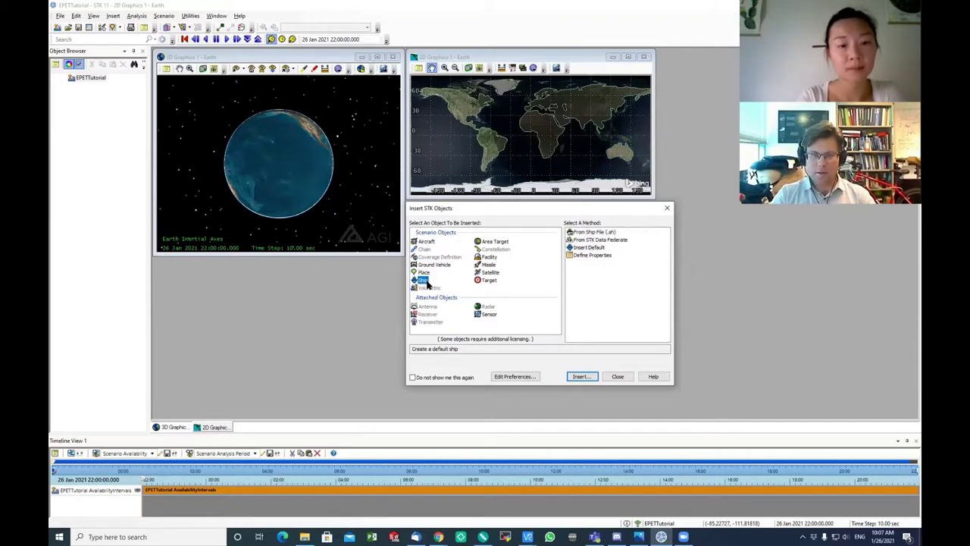
click(495, 242)
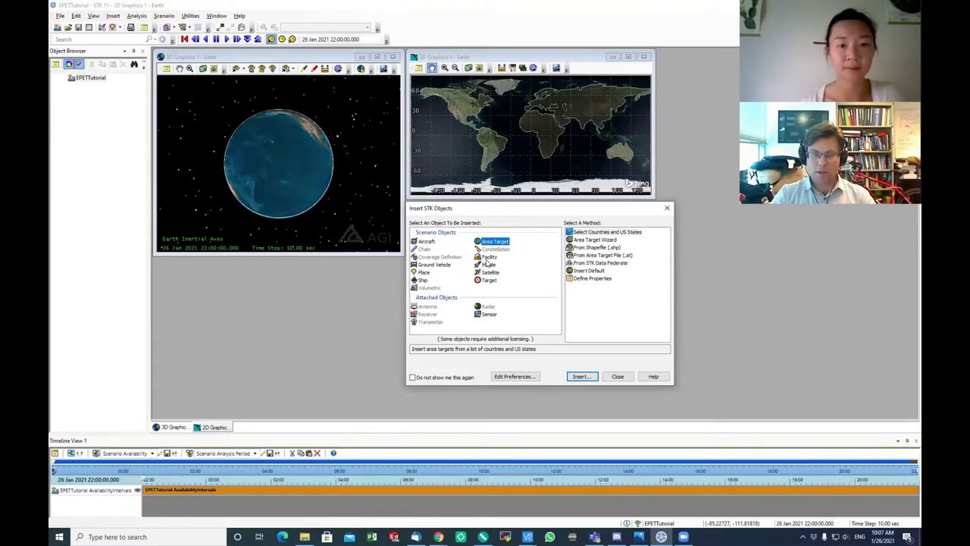
click(489, 259)
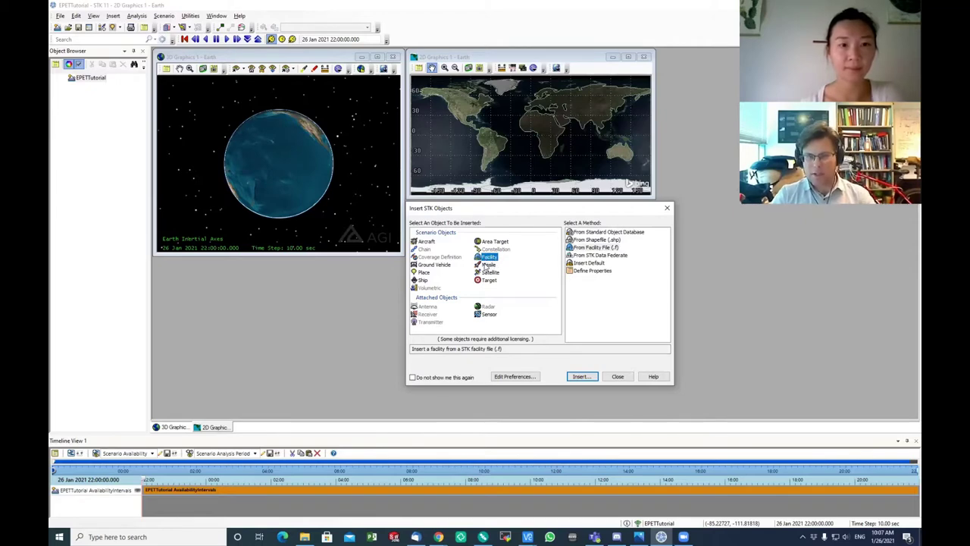
click(488, 264)
click(488, 272)
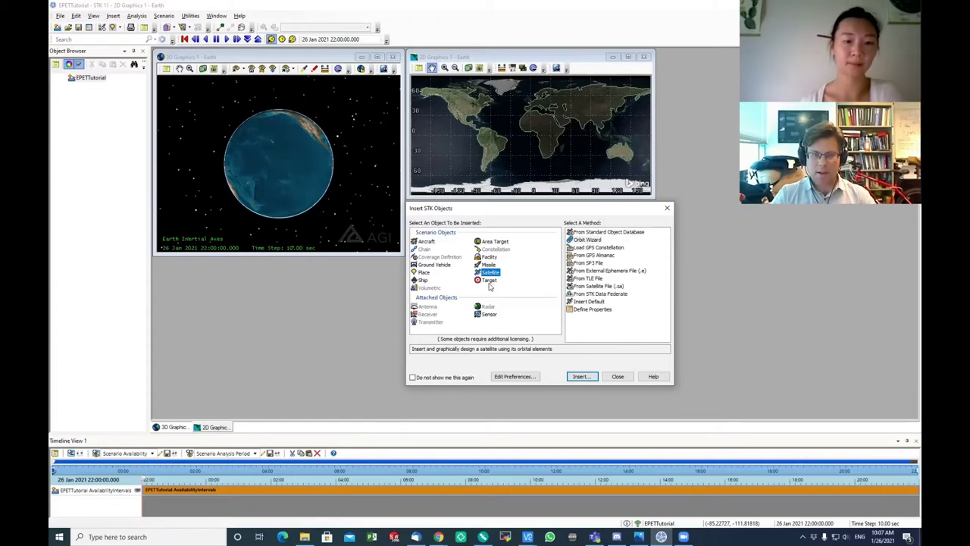
click(490, 280)
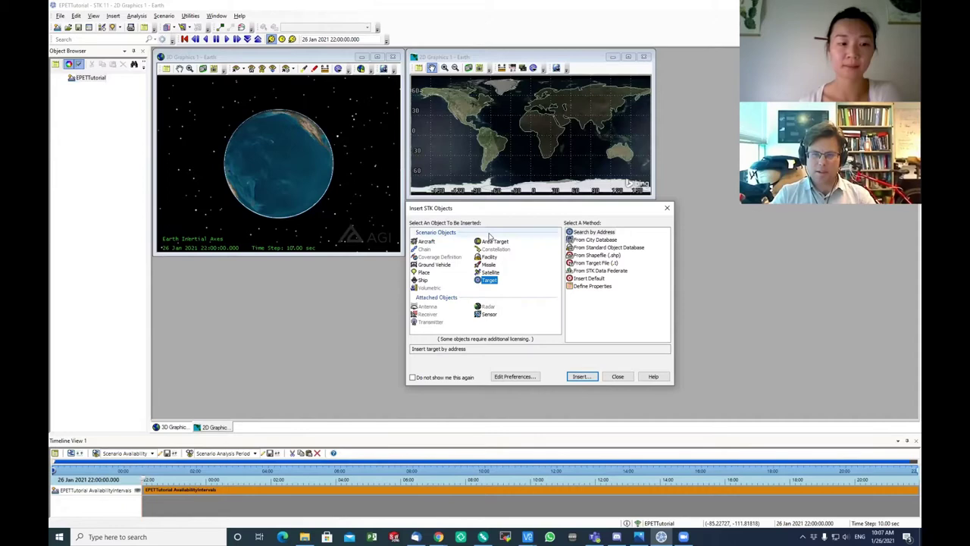
click(489, 272)
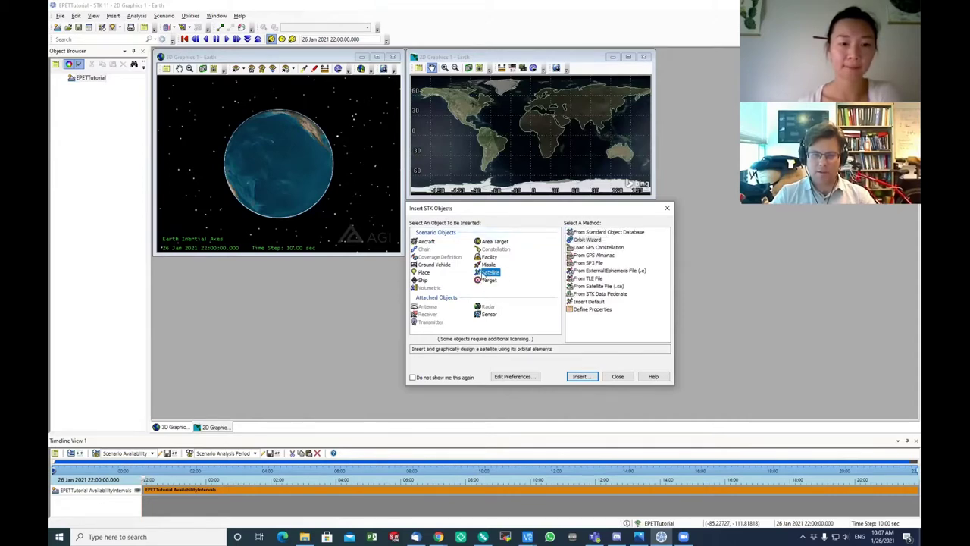
Choose Orbit Wizard as the insertion method and insert Satellite1.
click(595, 239)
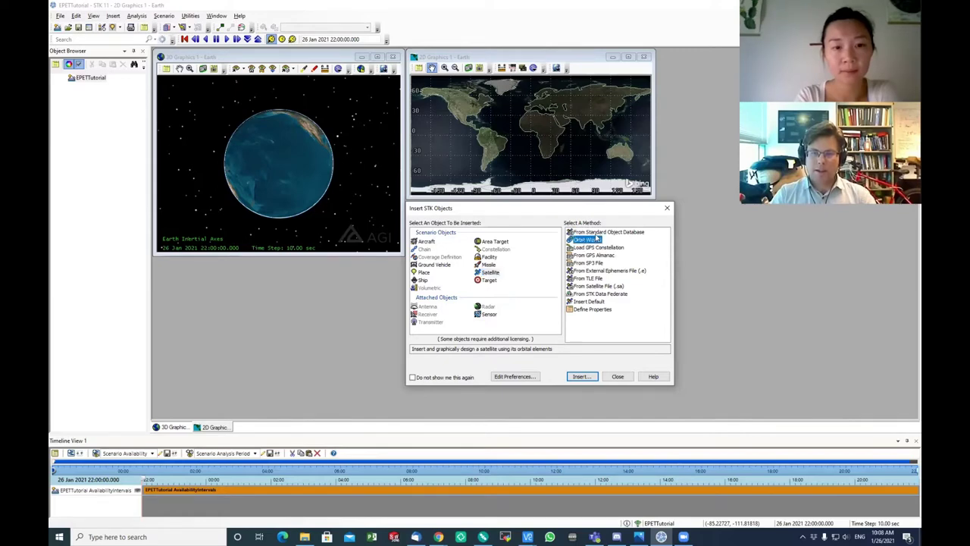
click(597, 278)
click(594, 233)
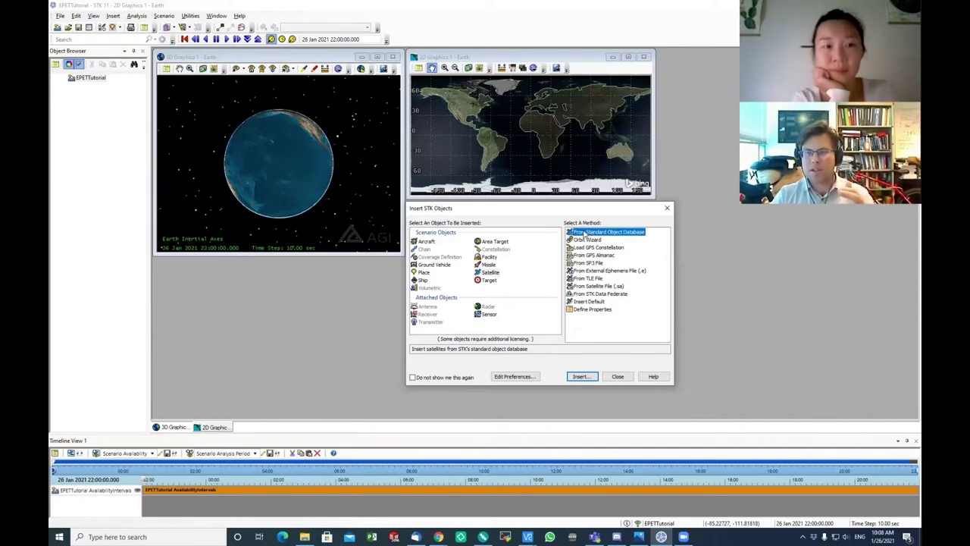
click(583, 241)
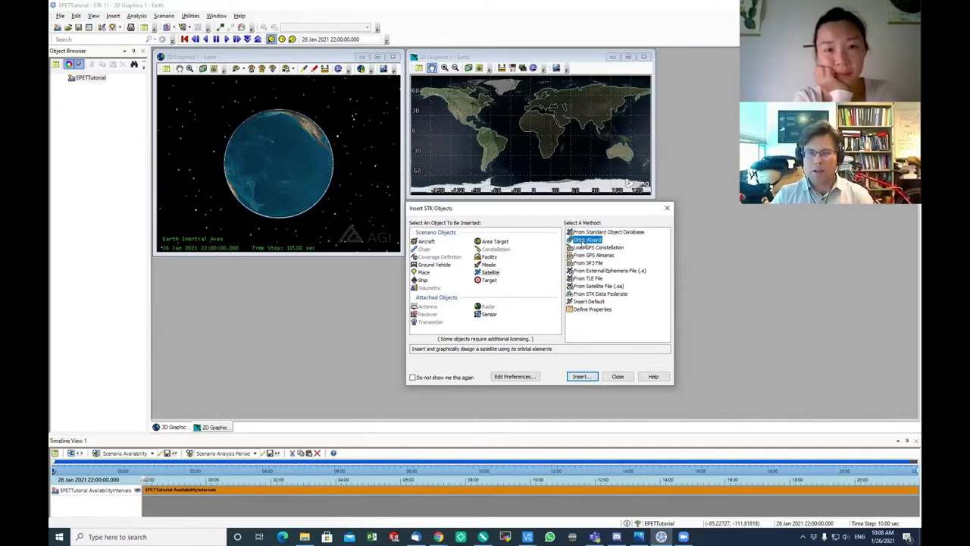
click(581, 376)
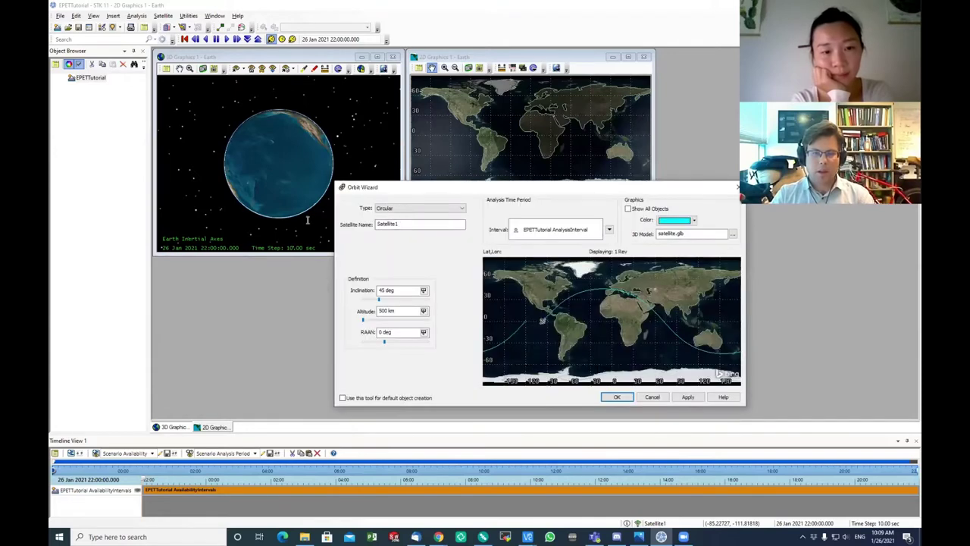
Rename the satellite to R2R and review the available orbit types.
double_click(409, 225)
text(EZR)
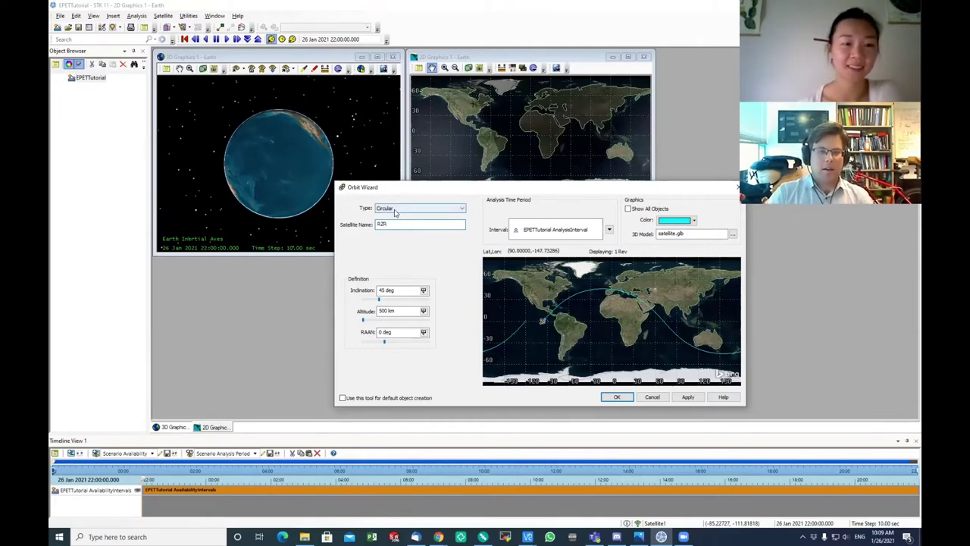
click(394, 209)
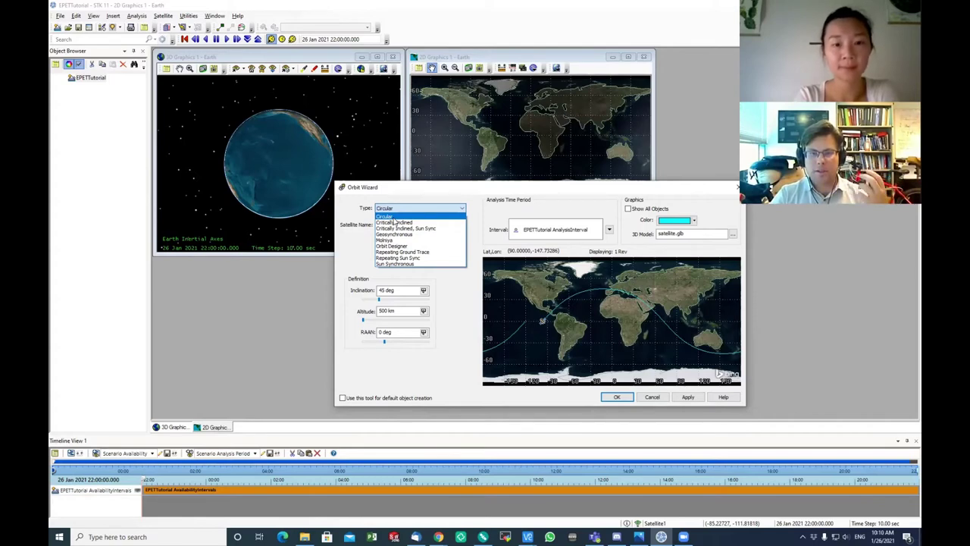
Keep Circular orbit type and set inclination 51.6 deg, altitude 400 km, RAAN 75 deg.
click(393, 218)
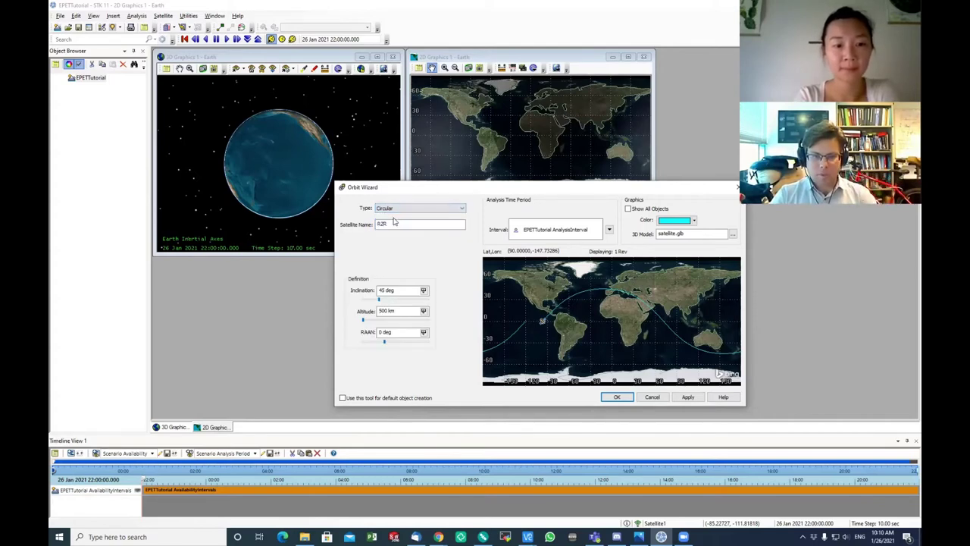
double_click(383, 290)
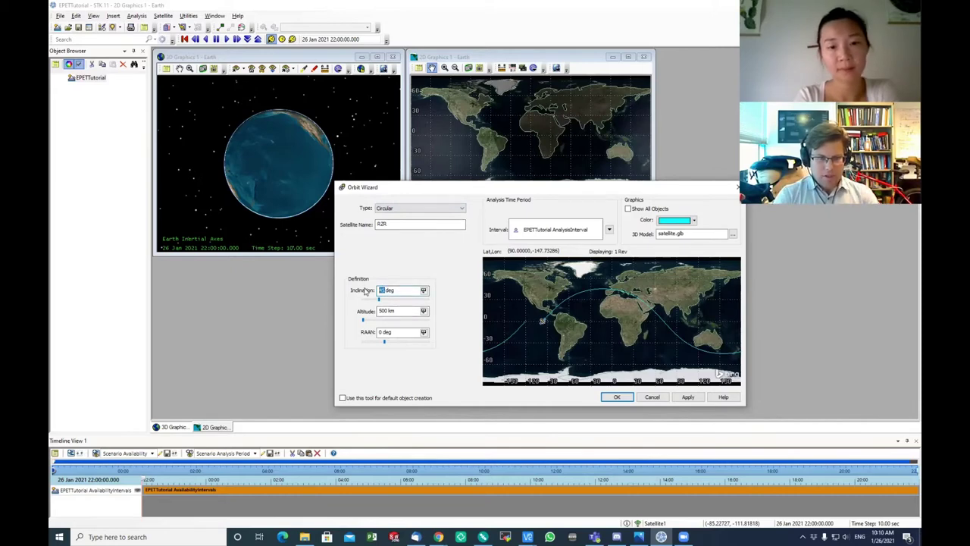
text(51)
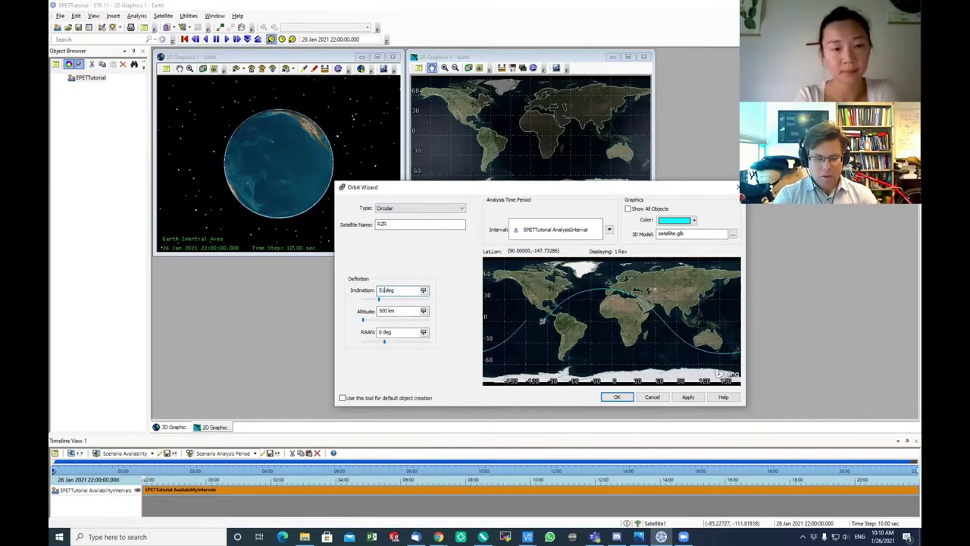
text(.6)
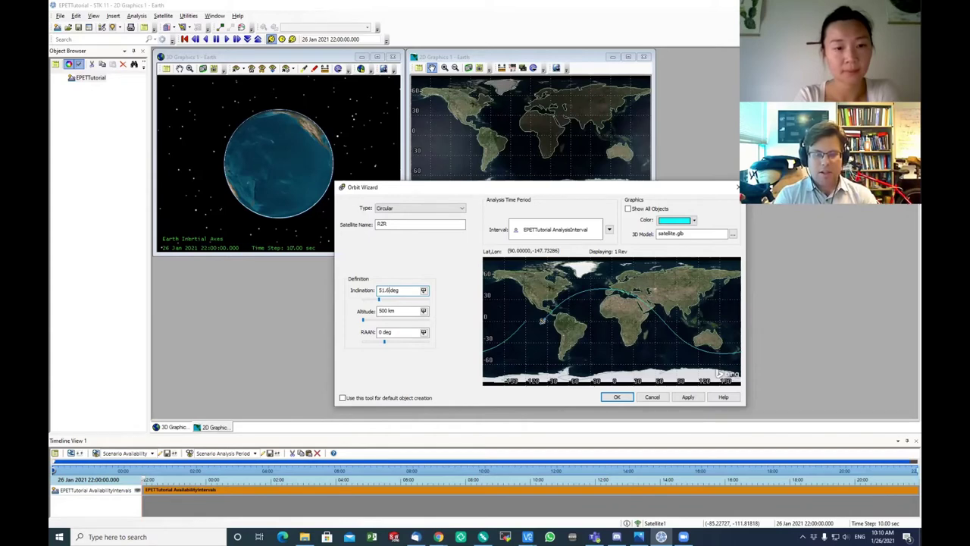
key(Tab)
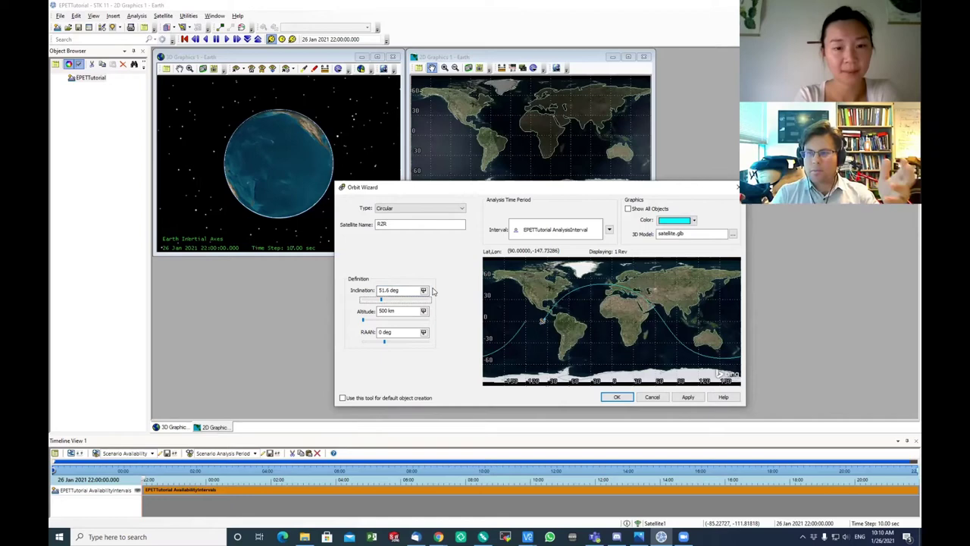
drag(397, 310, 378, 311)
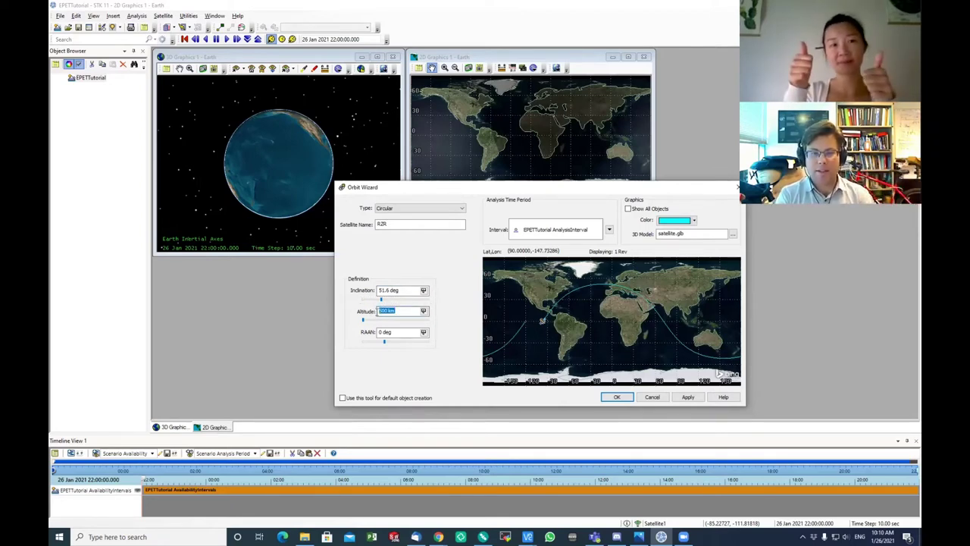
text(400)
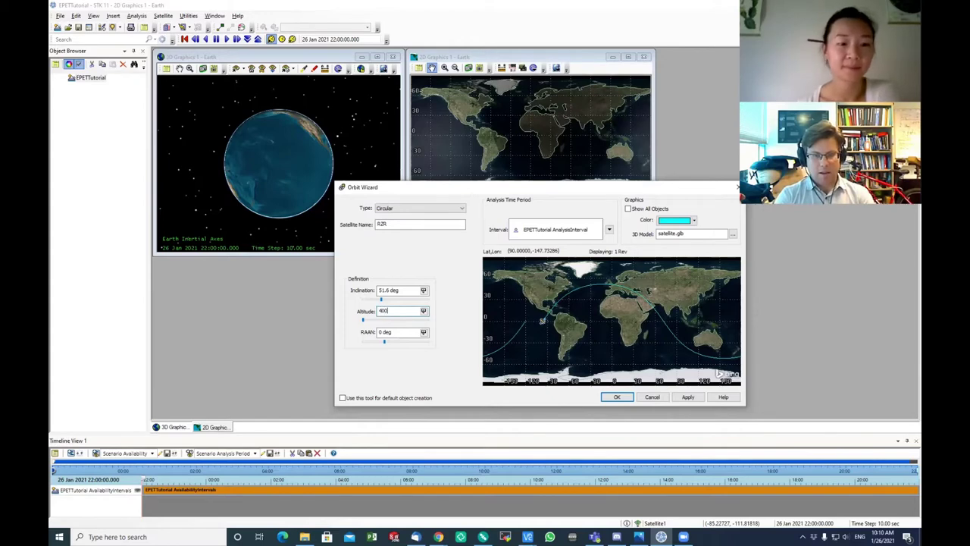
key(Tab)
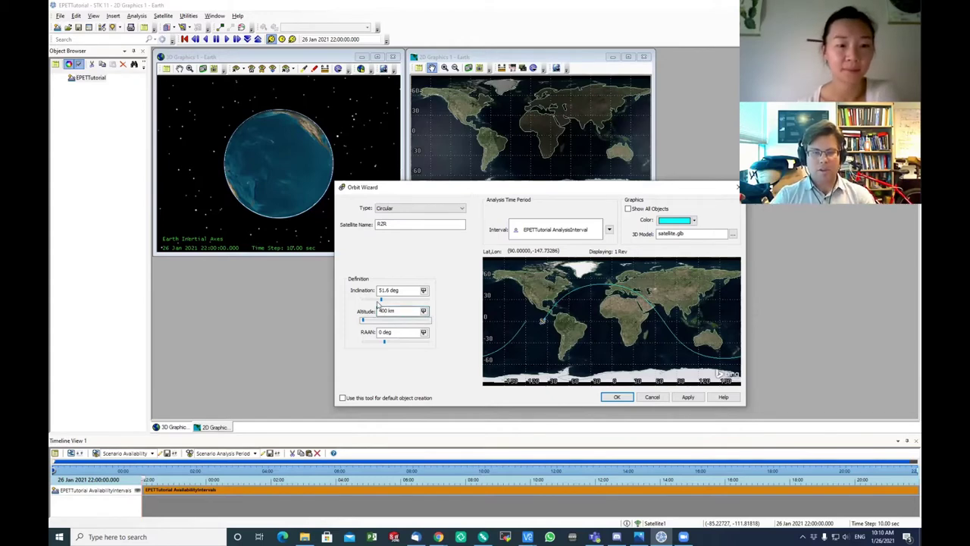
click(380, 332)
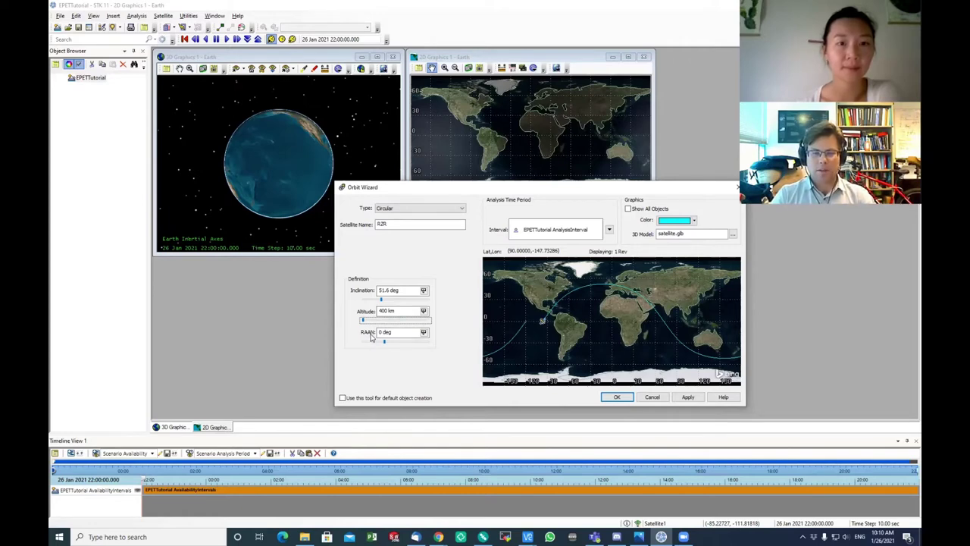
mouse_move(383, 341)
mouse_down()
mouse_move(371, 342)
mouse_move(406, 350)
mouse_move(394, 350)
mouse_up()
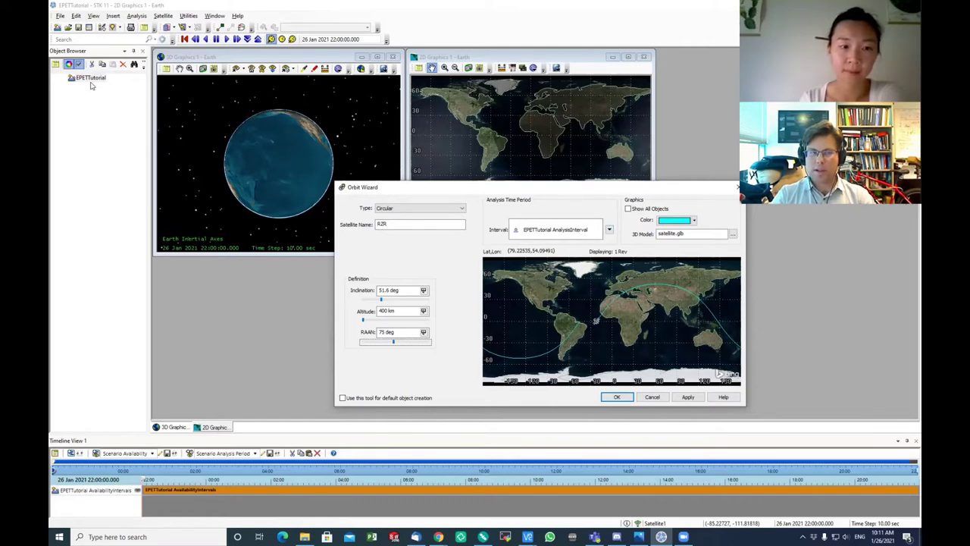
Leave the analysis interval unchanged and change the satellite's colour from cyan to yellow.
click(609, 230)
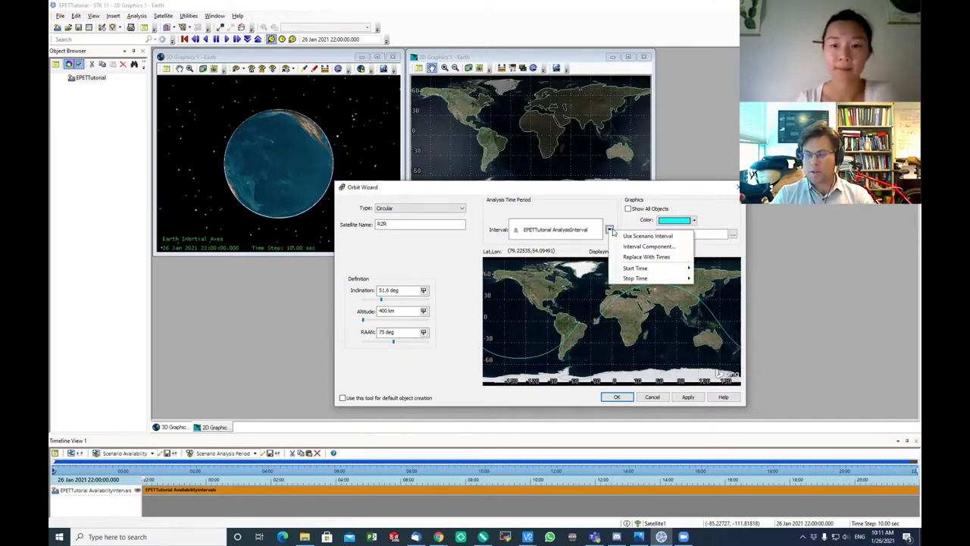
click(607, 206)
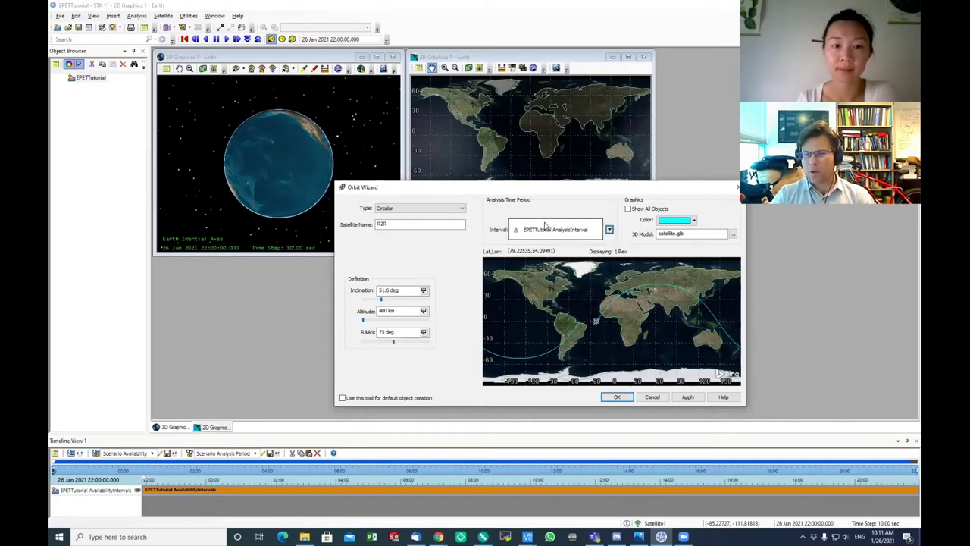
click(694, 220)
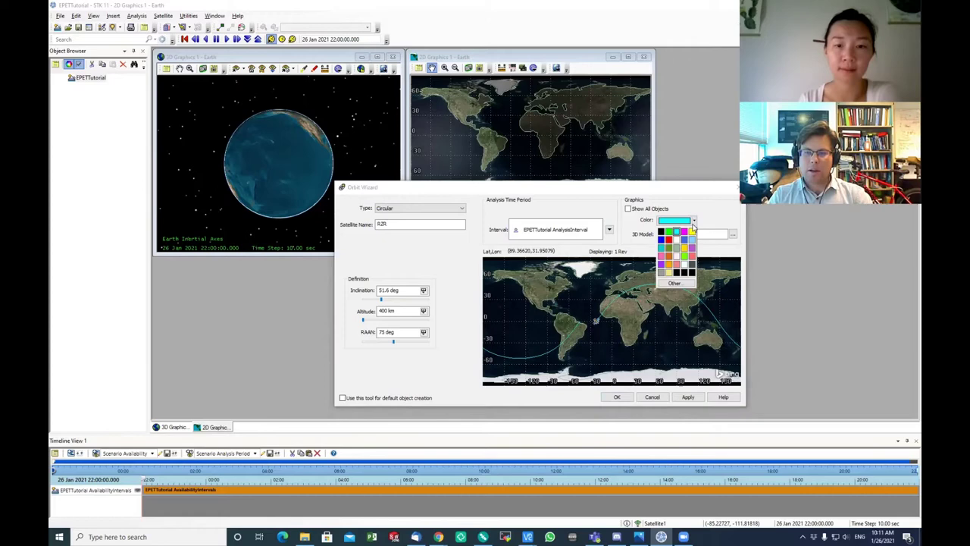
click(677, 231)
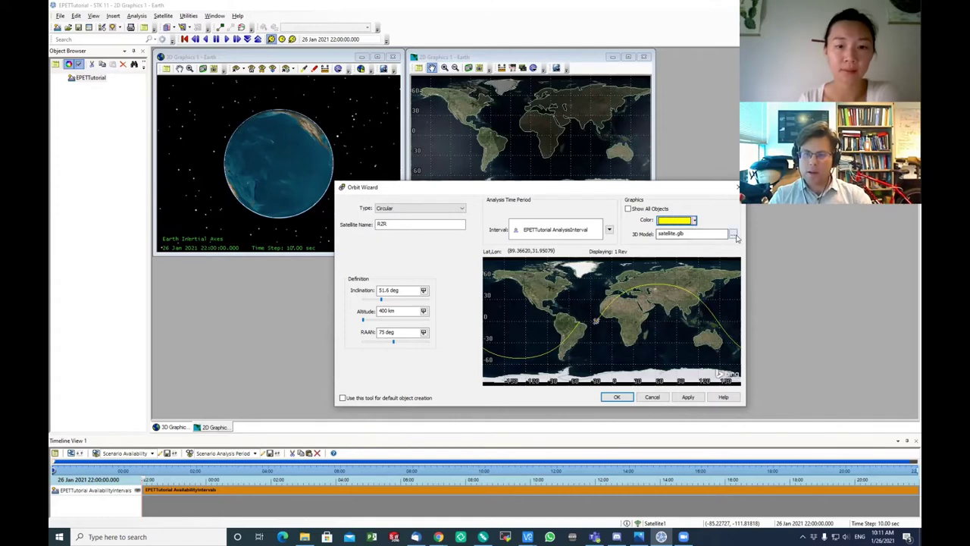
Load cubesat_1u.dae as the satellite's 3D model and apply the orbit settings.
click(733, 235)
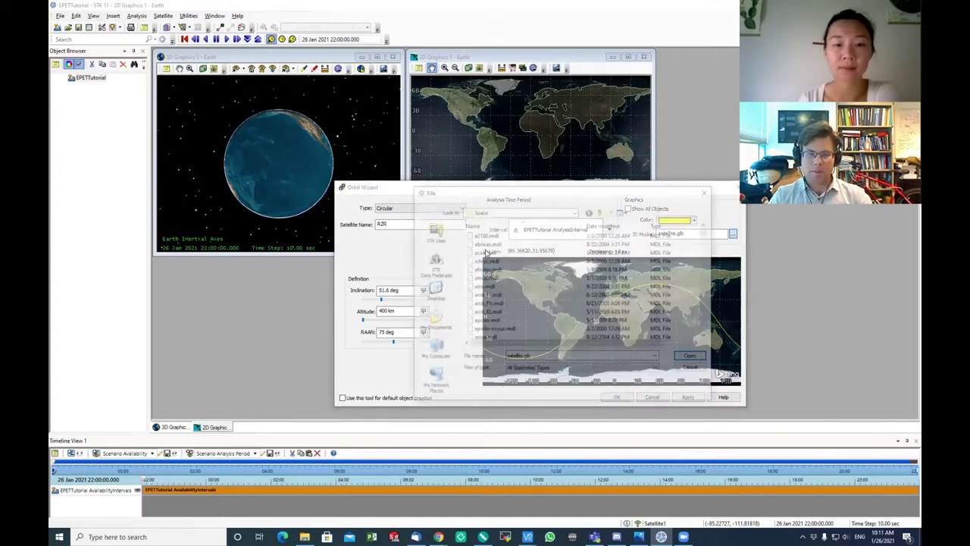
scroll(709, 235, down, 5)
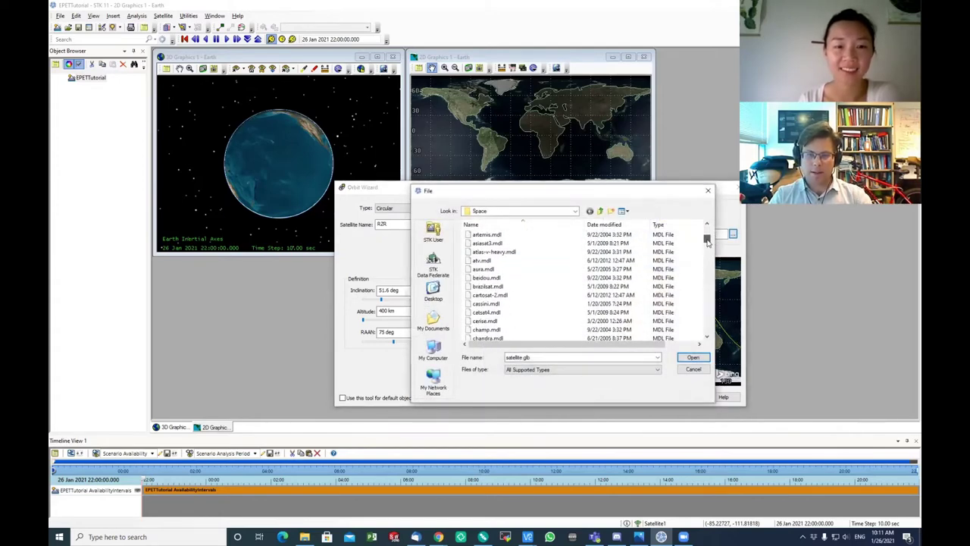
click(488, 312)
click(489, 321)
scroll(500, 313, down, 5)
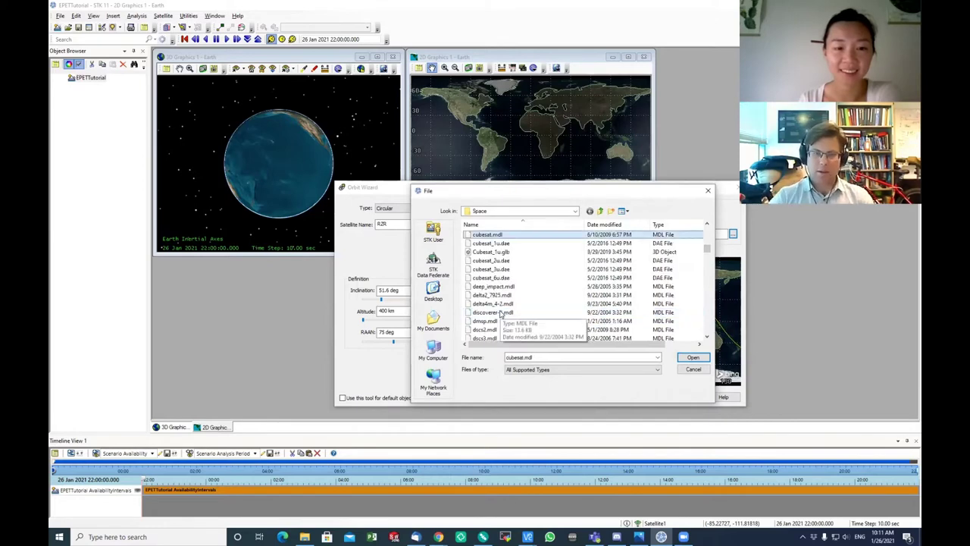
click(489, 235)
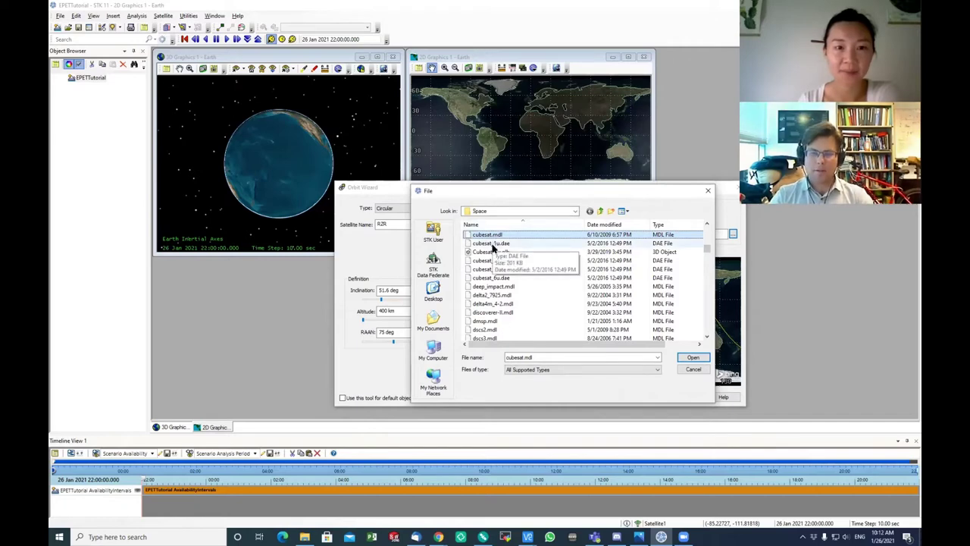
click(494, 244)
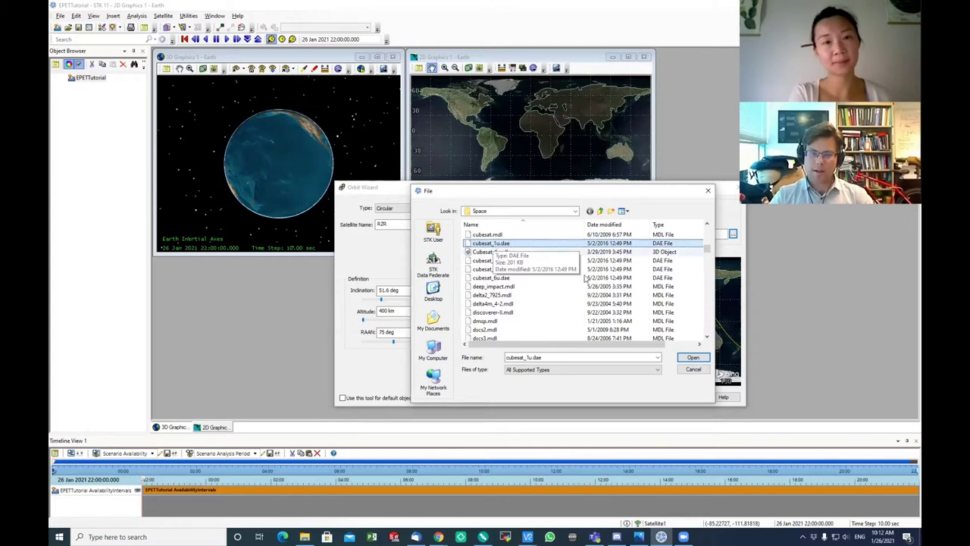
click(692, 357)
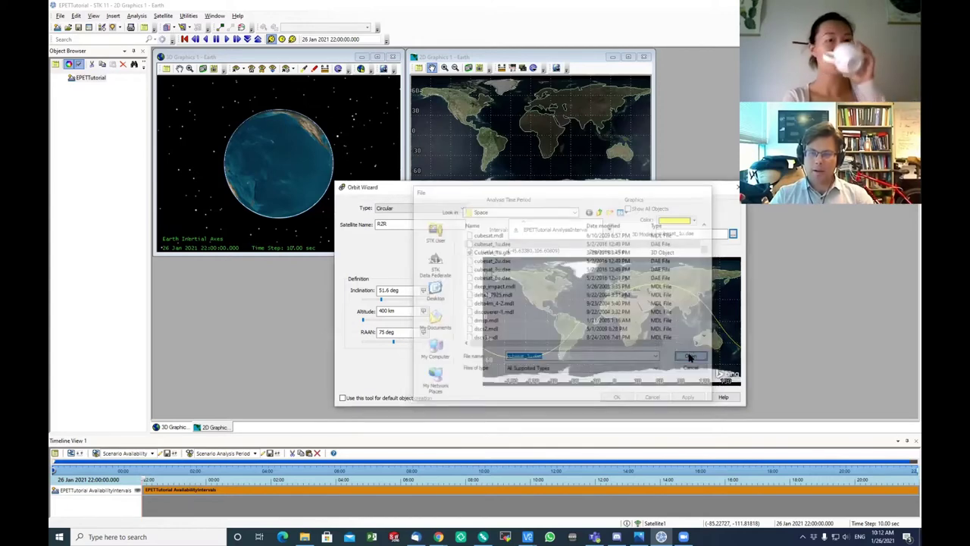
click(695, 398)
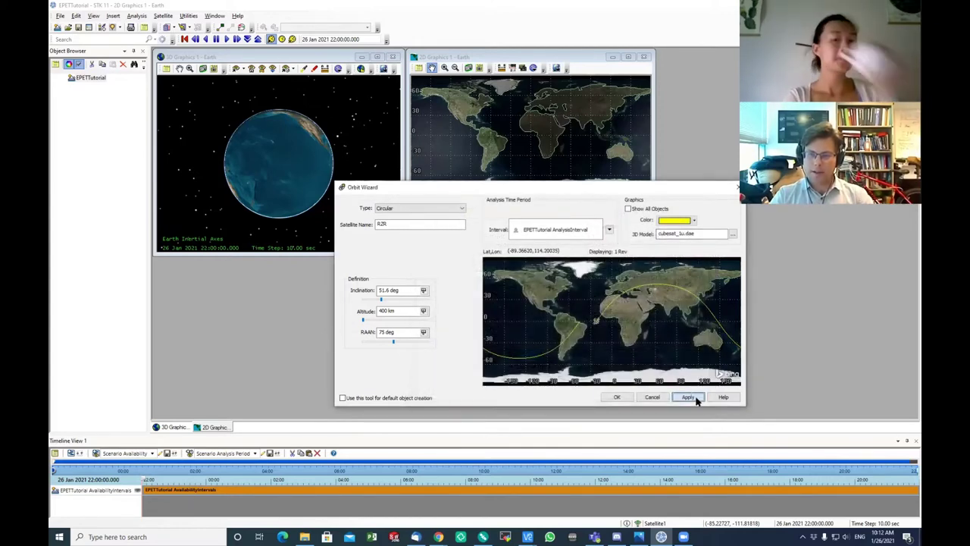
Finish inserting RZR, close Insert STK Objects, and maximize the 2D Graphics 1 map.
click(615, 396)
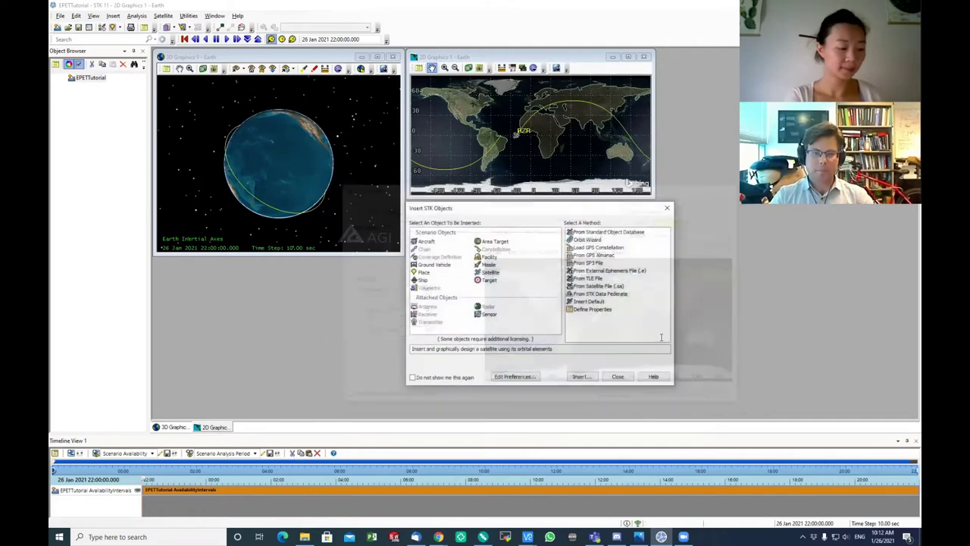
click(622, 377)
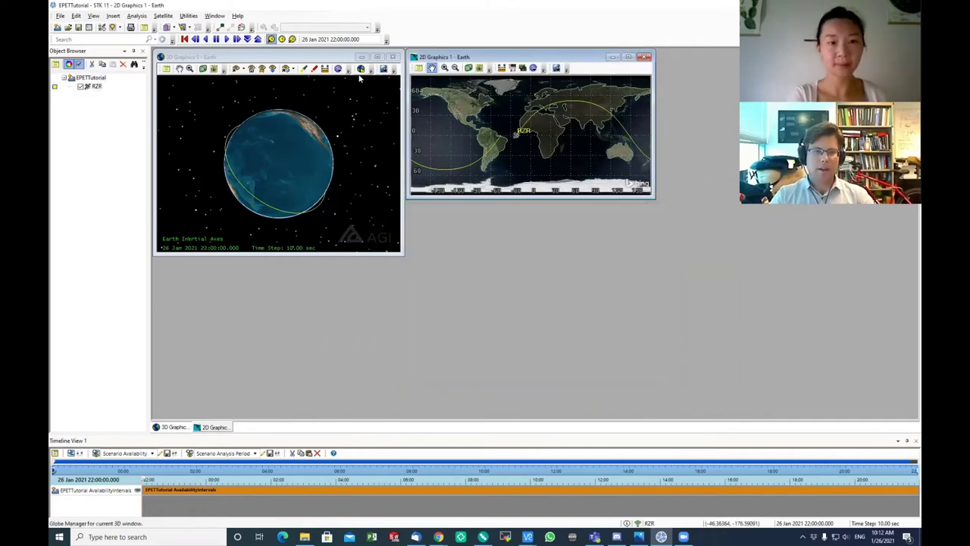
click(628, 57)
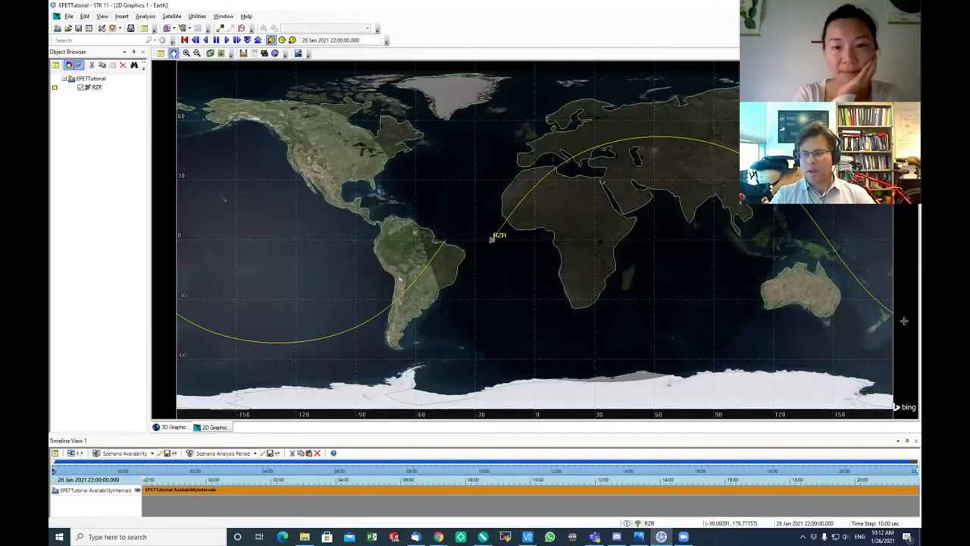
Rename the RZR satellite to Artemis in the Object Browser.
click(97, 88)
click(98, 88)
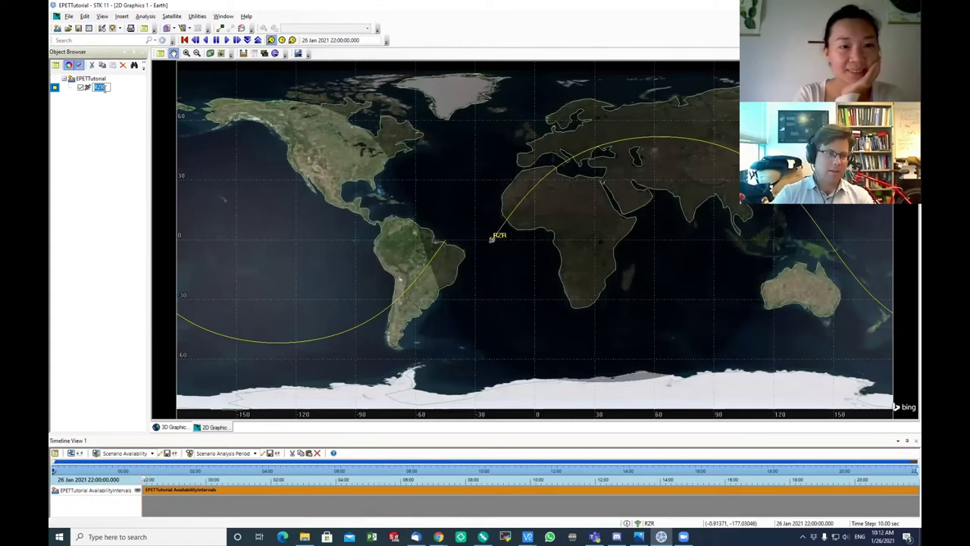
text(Ar)
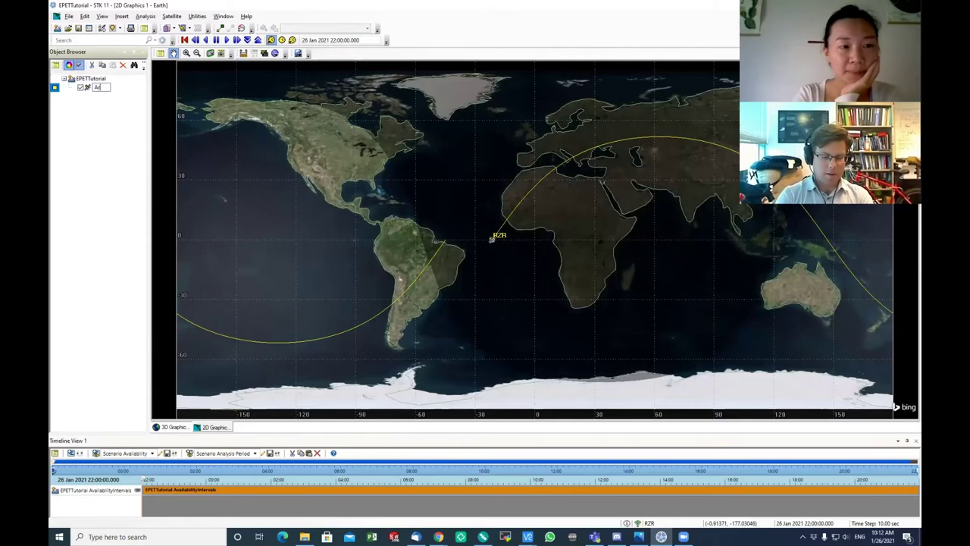
text(temis)
key(Return)
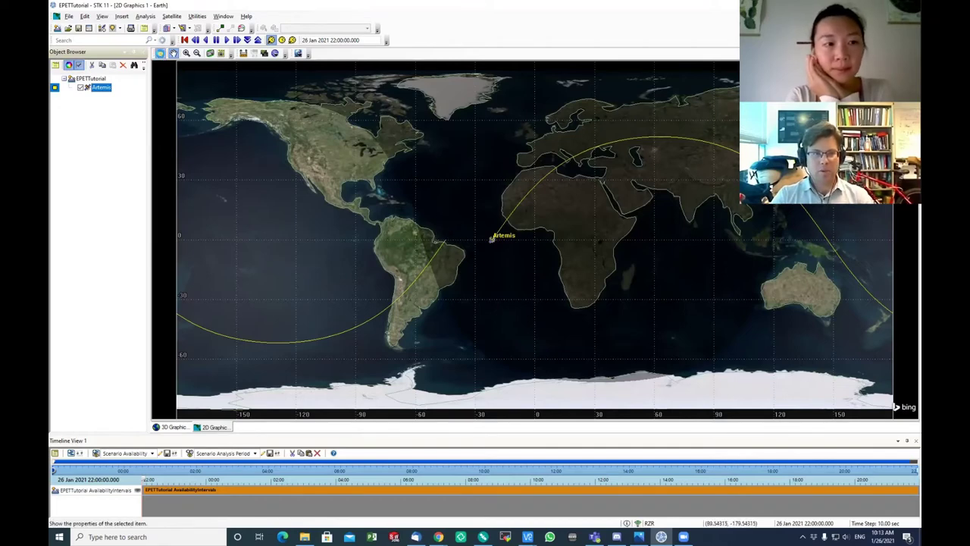
click(298, 53)
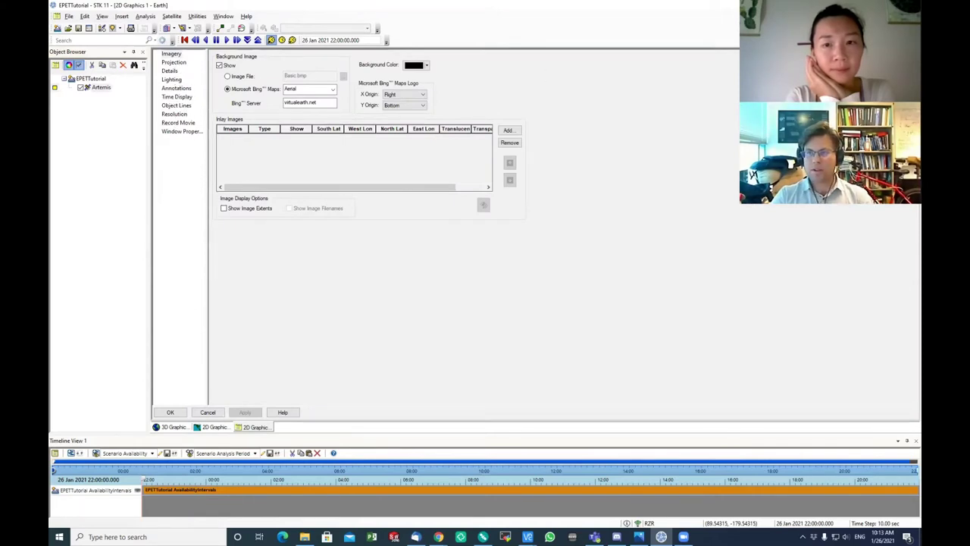
key(Return)
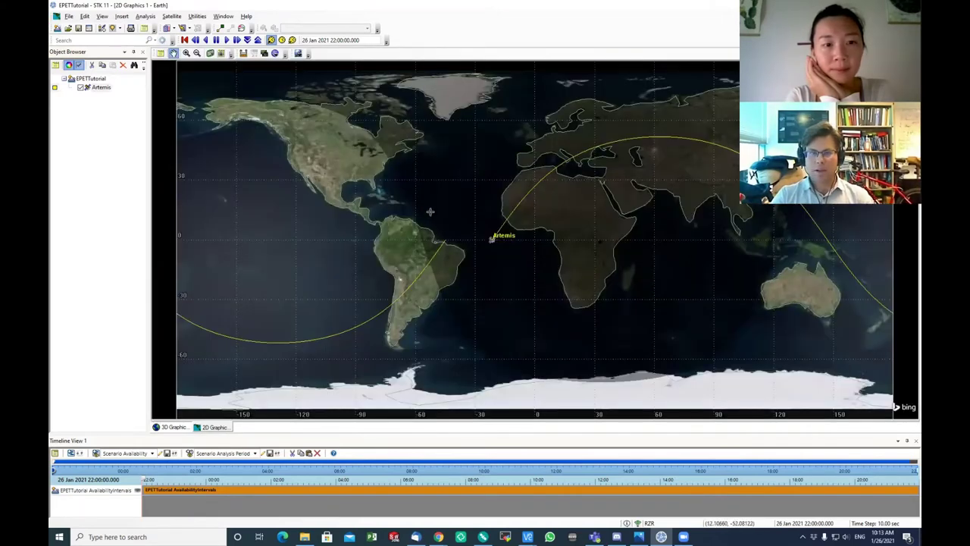
Play the animation until about 27 Jan 2021 00:24:20, with Artemis over Australia.
click(225, 40)
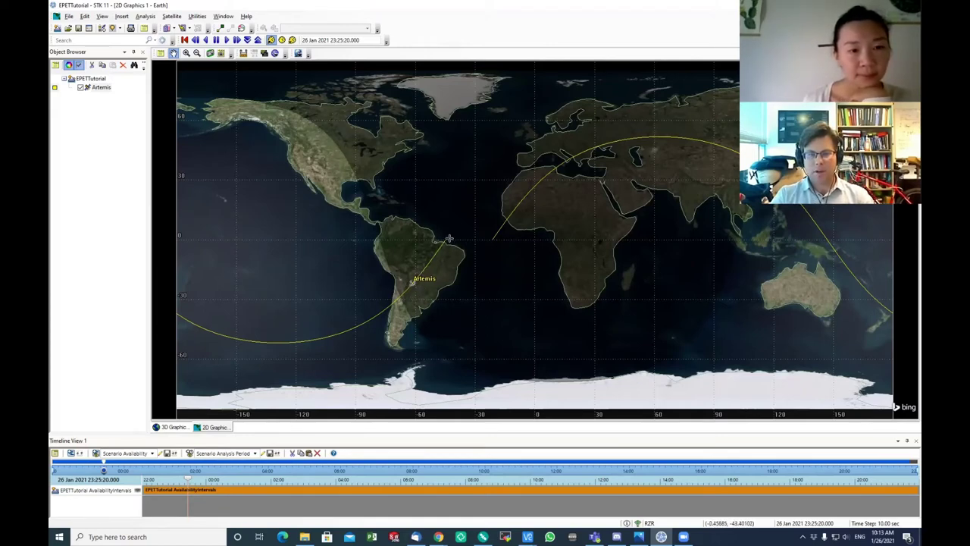
click(225, 40)
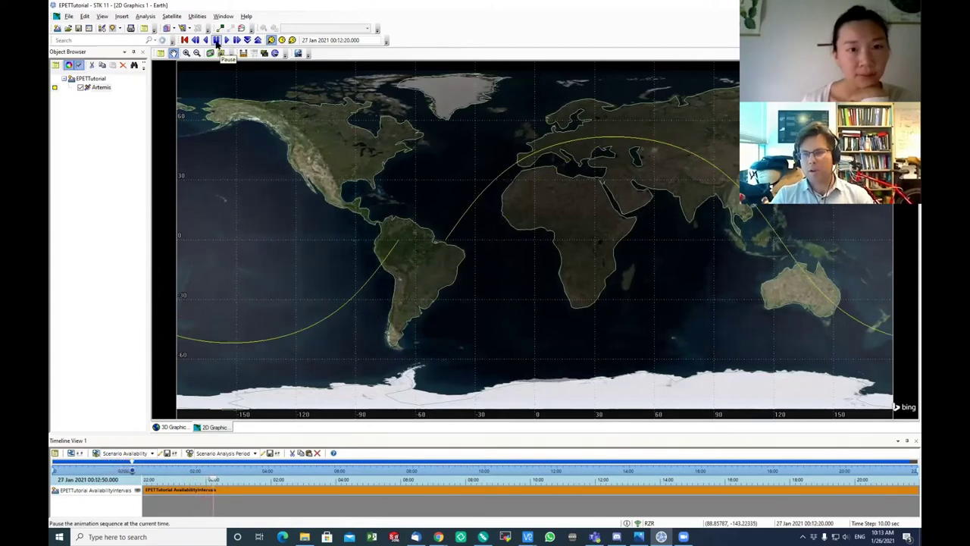
Show the 3D globe, animate Artemis's orbit, and pause at 27 Jan 2021 01:42:00 over Asia.
click(175, 428)
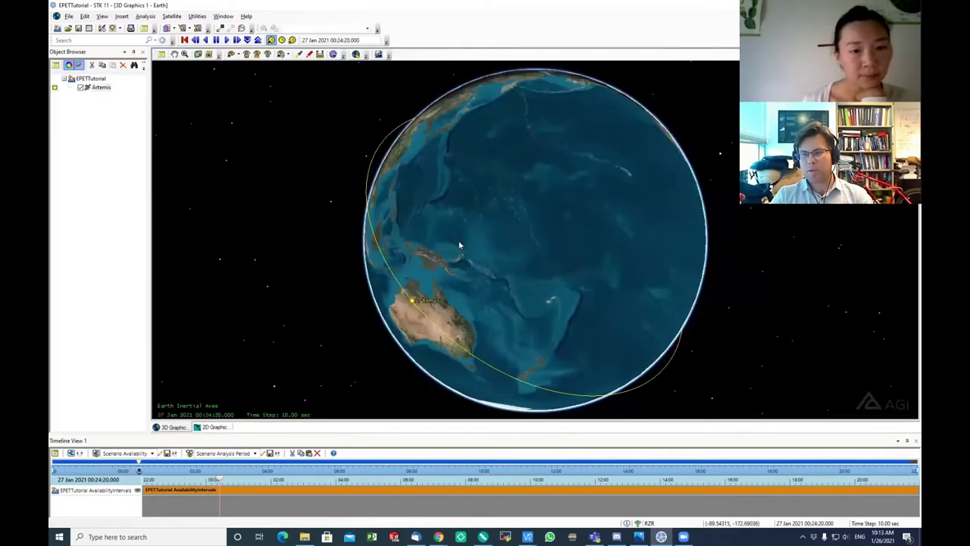
drag(459, 245, 483, 241)
click(227, 40)
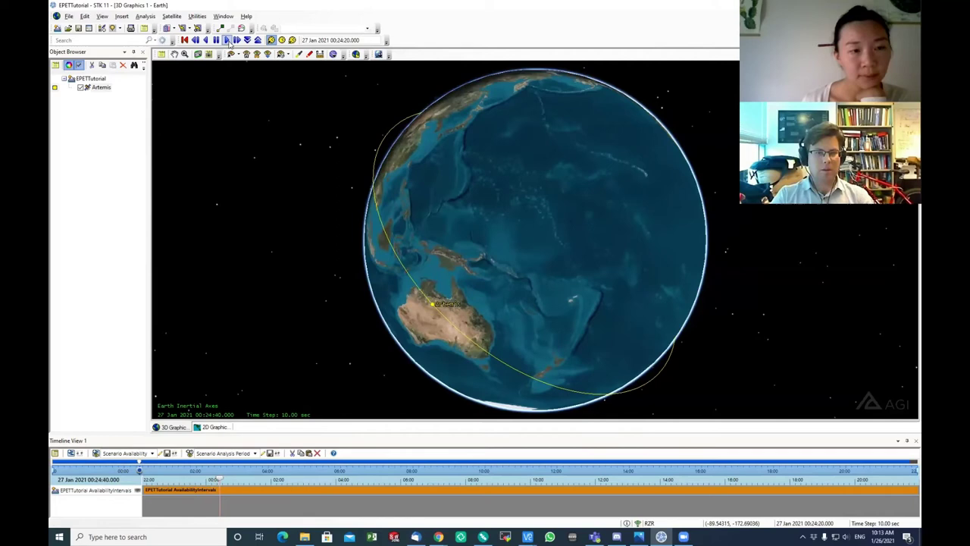
drag(429, 170, 427, 275)
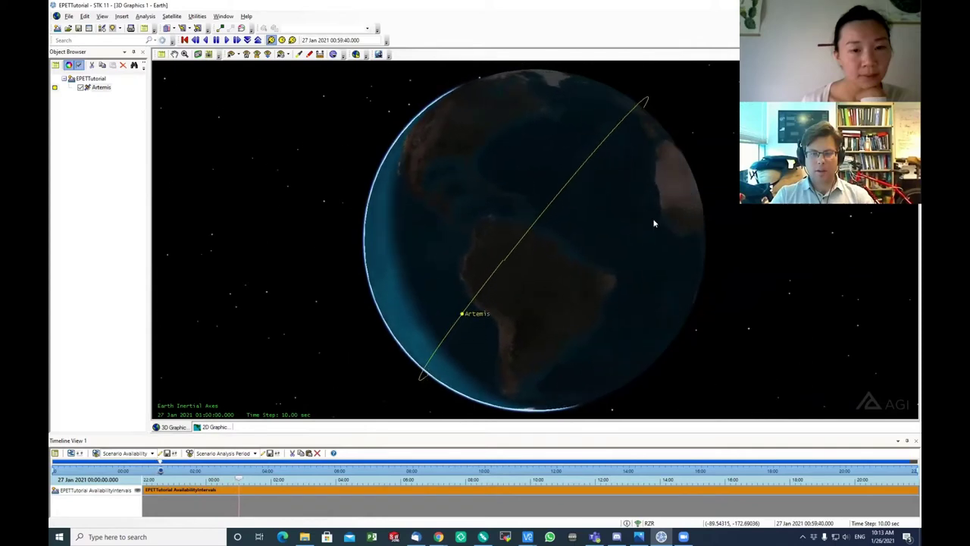
drag(634, 222, 475, 257)
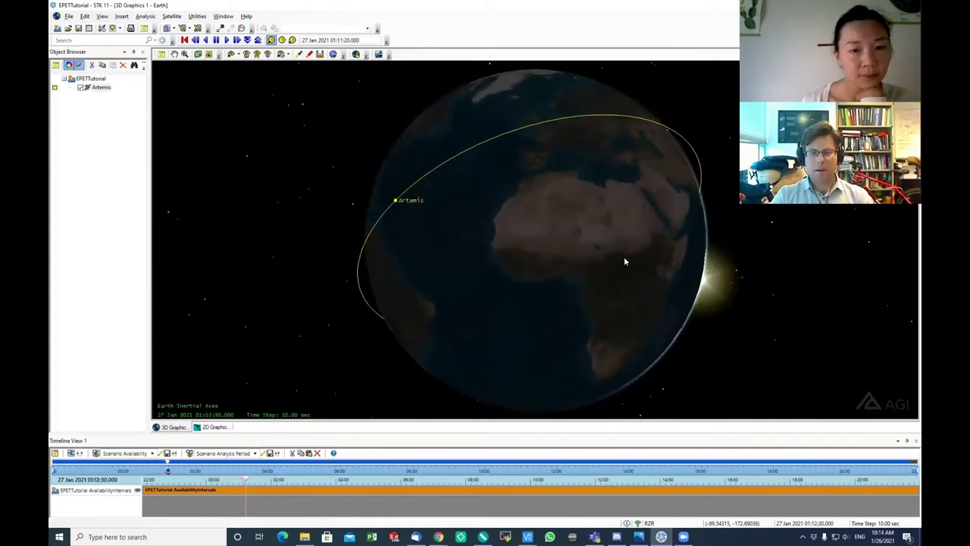
drag(625, 261, 365, 232)
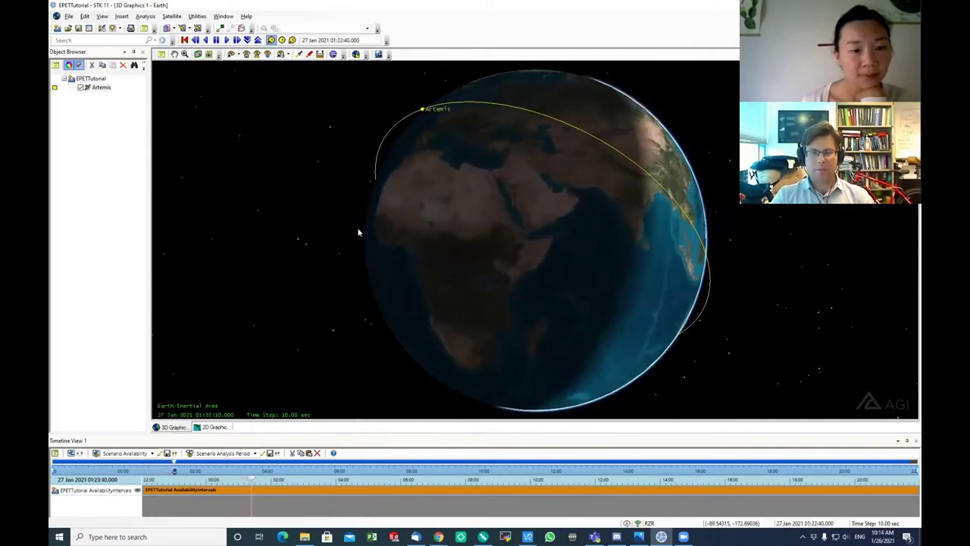
click(216, 39)
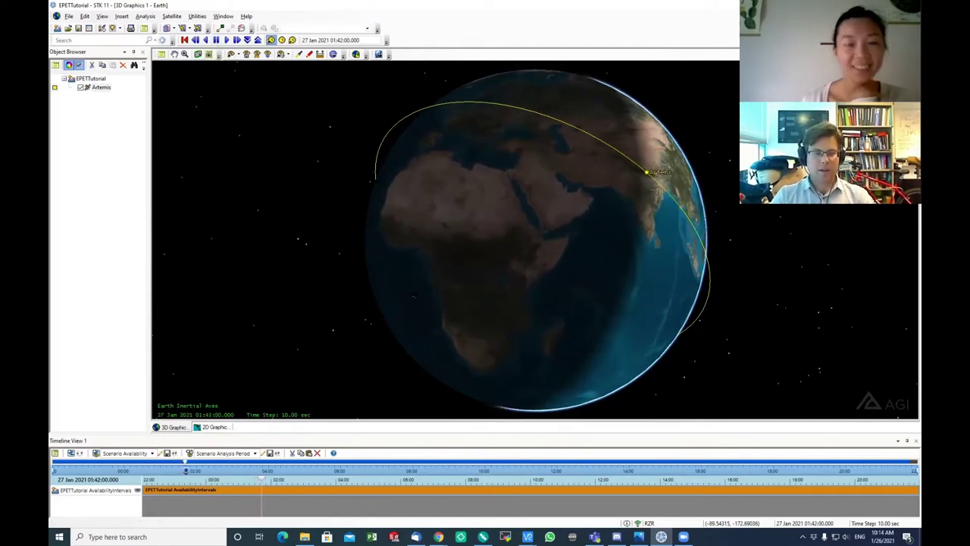
click(102, 16)
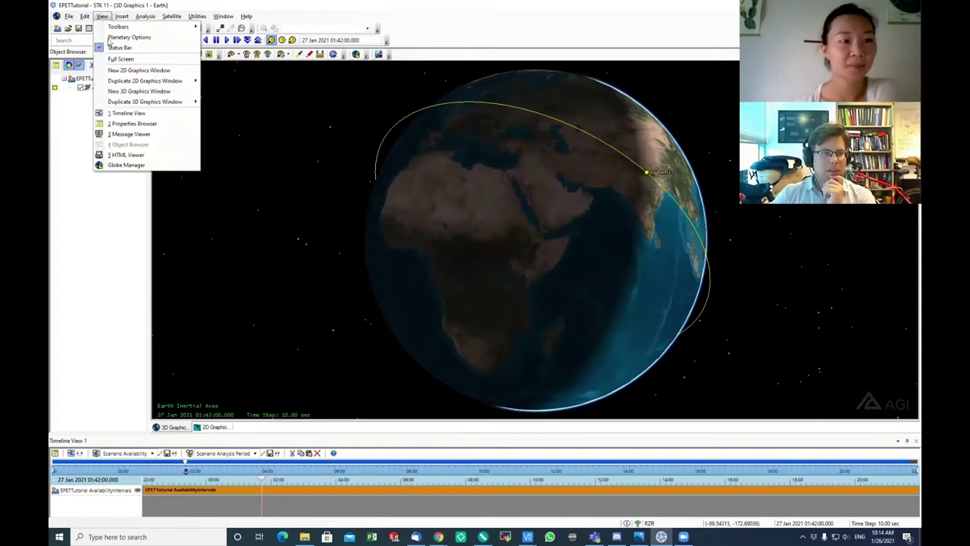
click(131, 92)
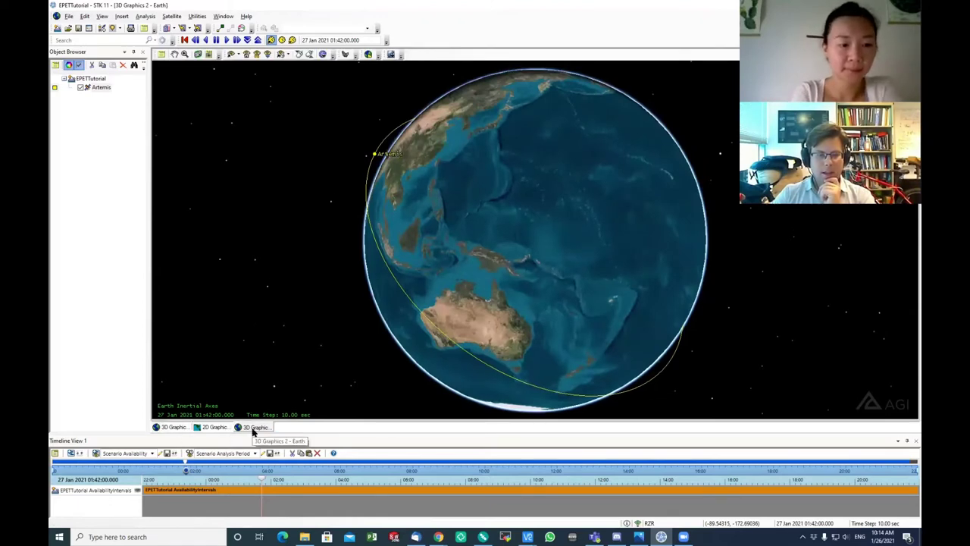
click(180, 429)
click(253, 428)
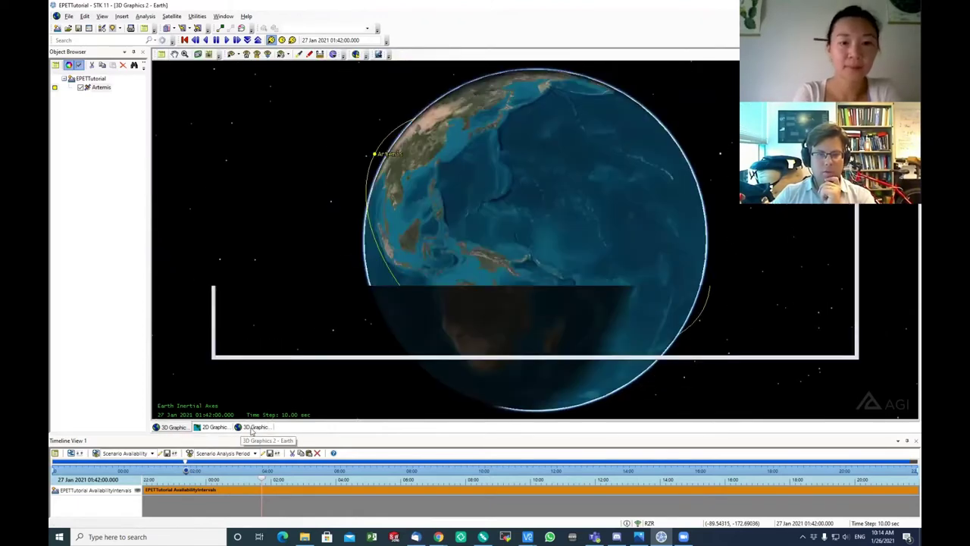
Aim the 3D camera at Artemis with View From/To so its cubesat model fills the view.
click(235, 54)
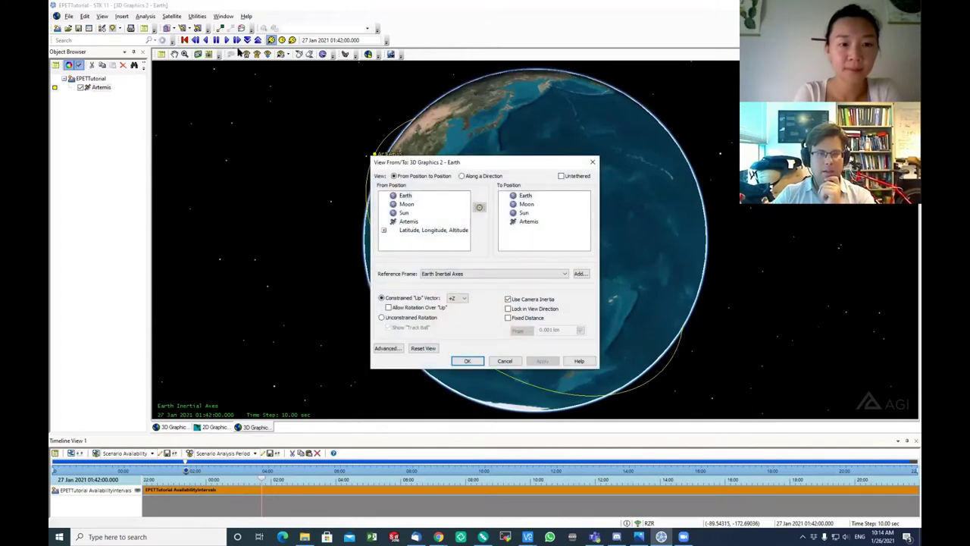
click(502, 362)
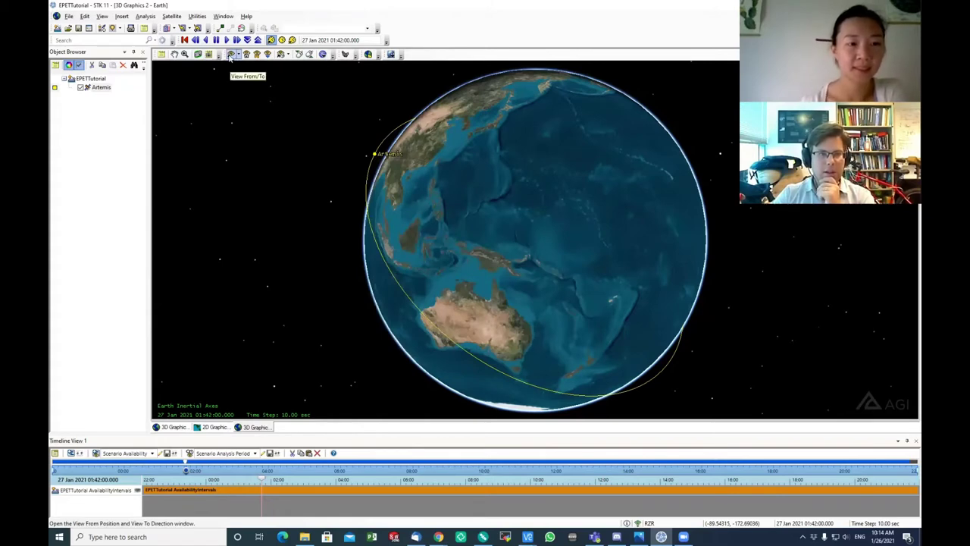
click(231, 55)
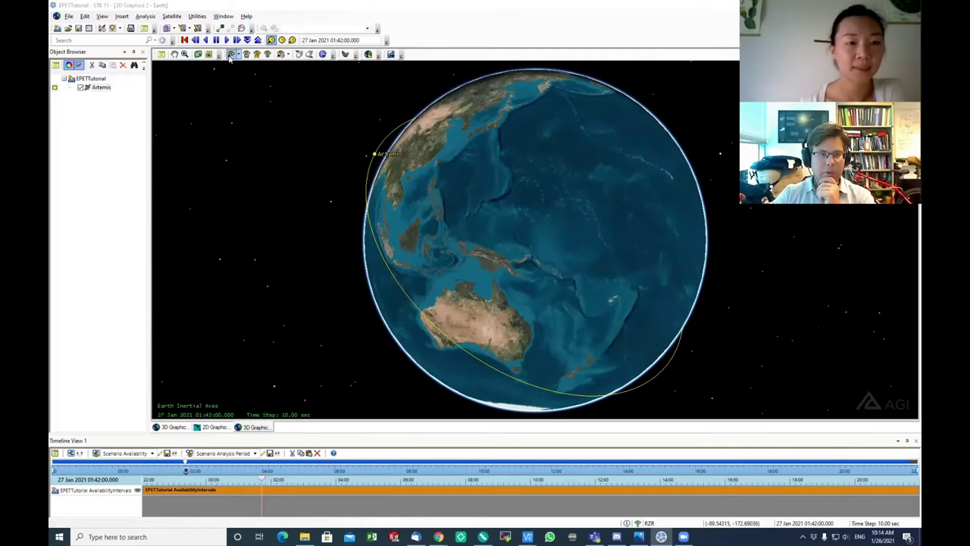
click(527, 222)
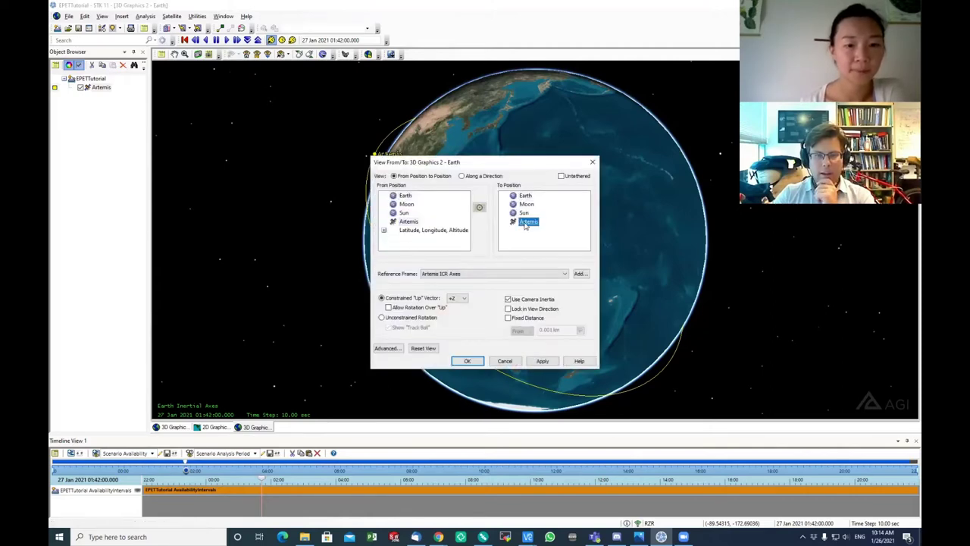
click(477, 362)
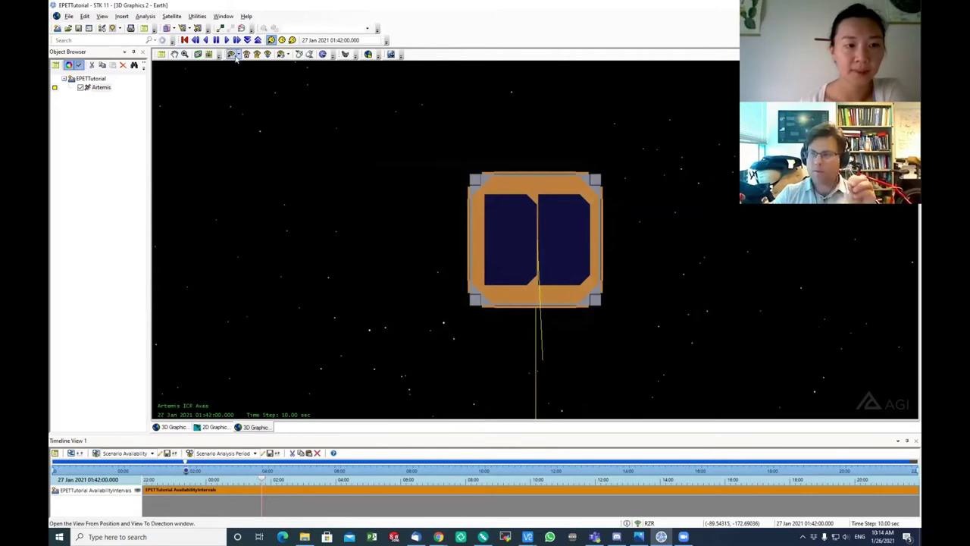
Play the animation forward around the Artemis close-up and pause at 27 Jan 2021 02:27:50.
drag(516, 226, 501, 278)
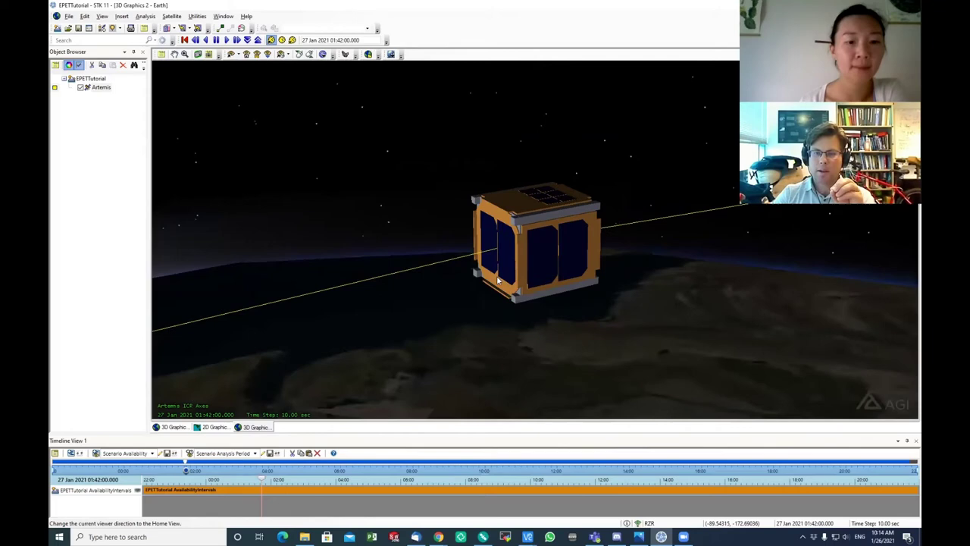
click(226, 40)
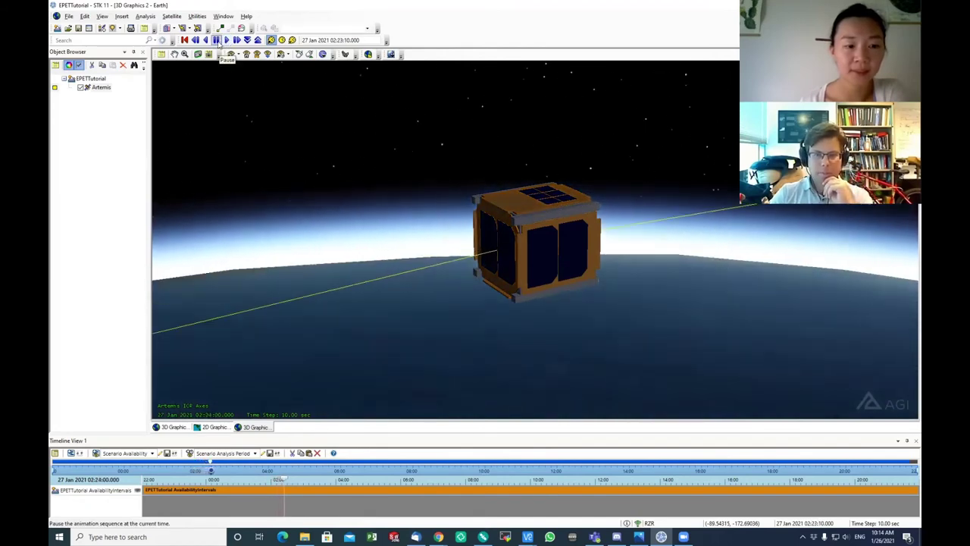
click(217, 40)
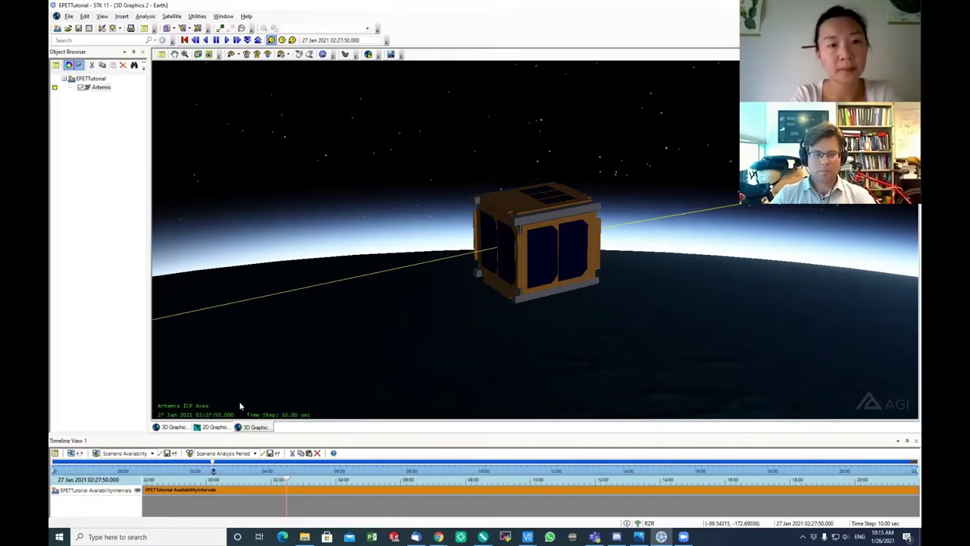
Return to the 2D Graphics map showing Artemis on its yellow ground track at 02:27:50.
click(214, 427)
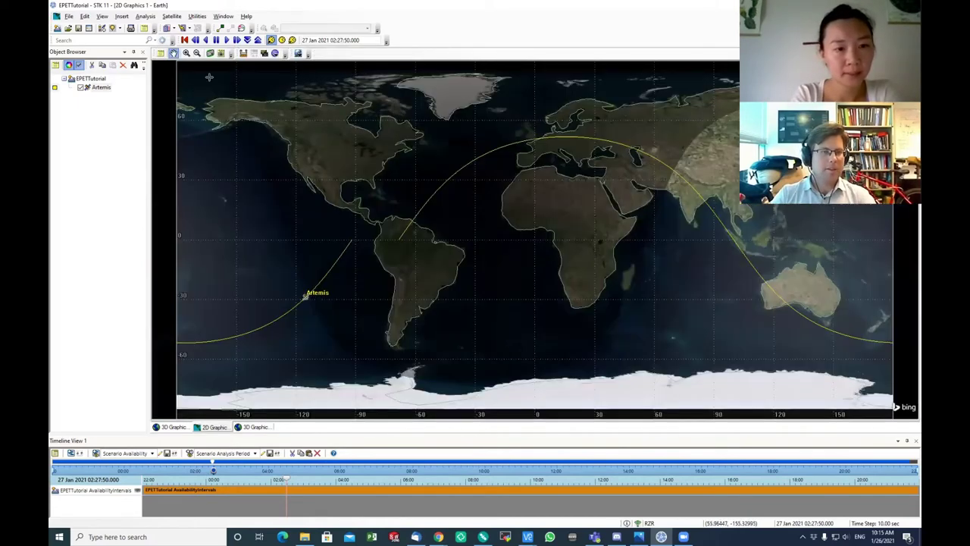
click(159, 53)
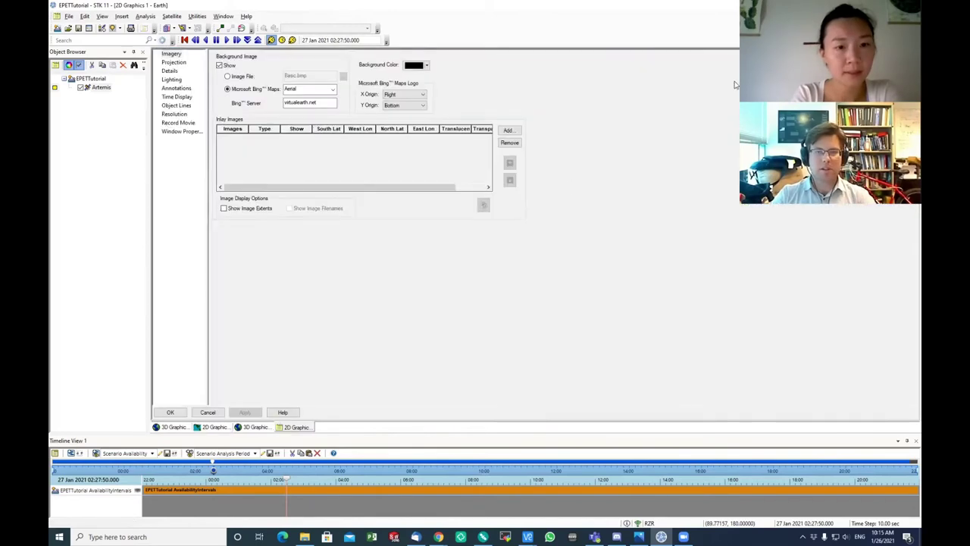
key(Escape)
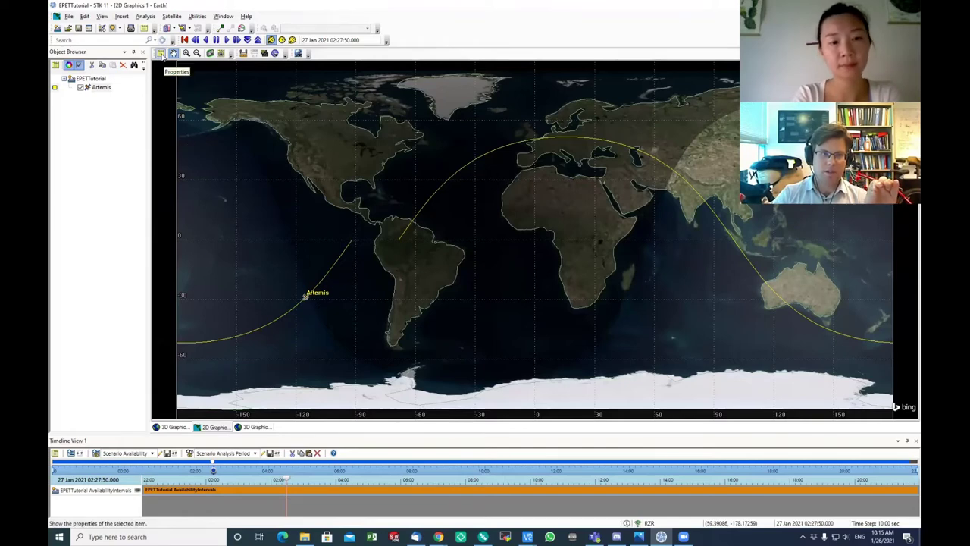
click(184, 427)
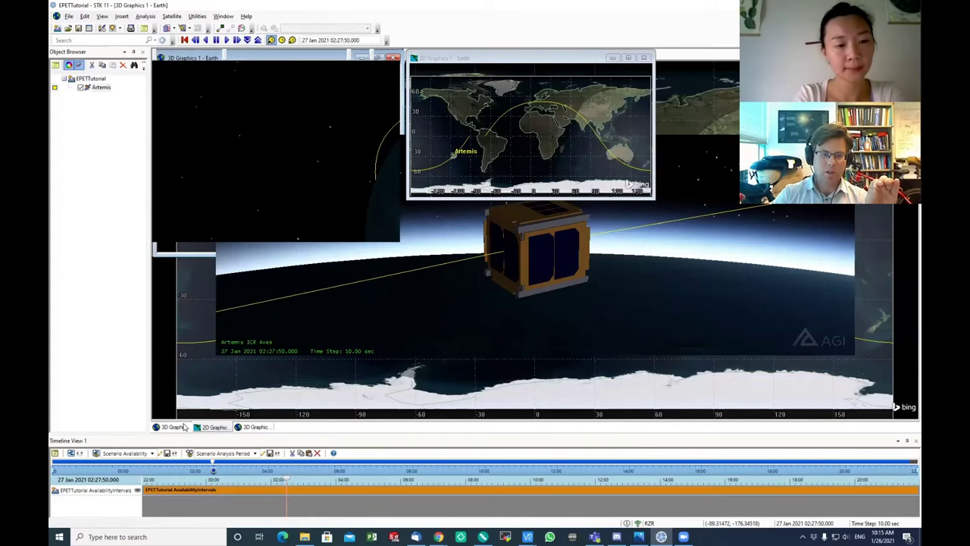
click(205, 429)
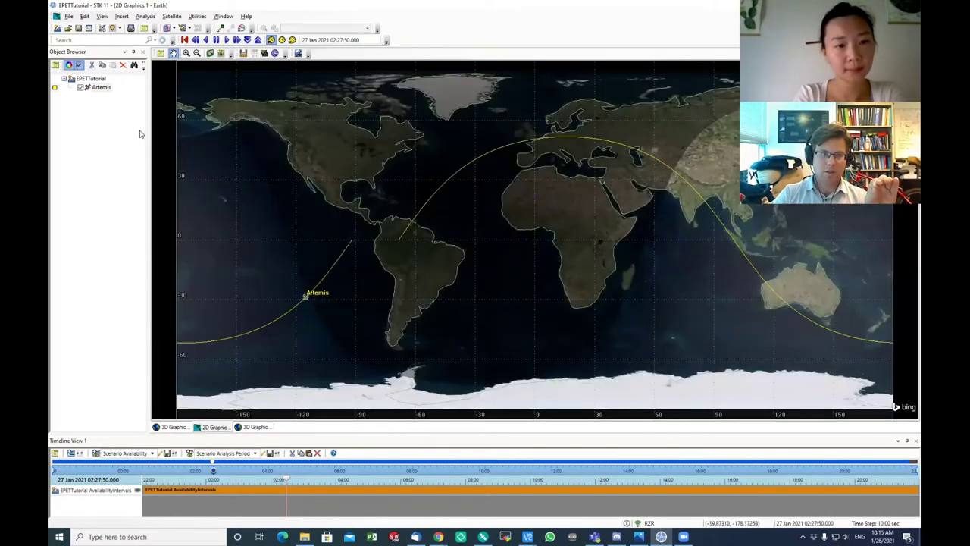
Open the 2D Graphics Properties and go to the Lighting page.
click(161, 54)
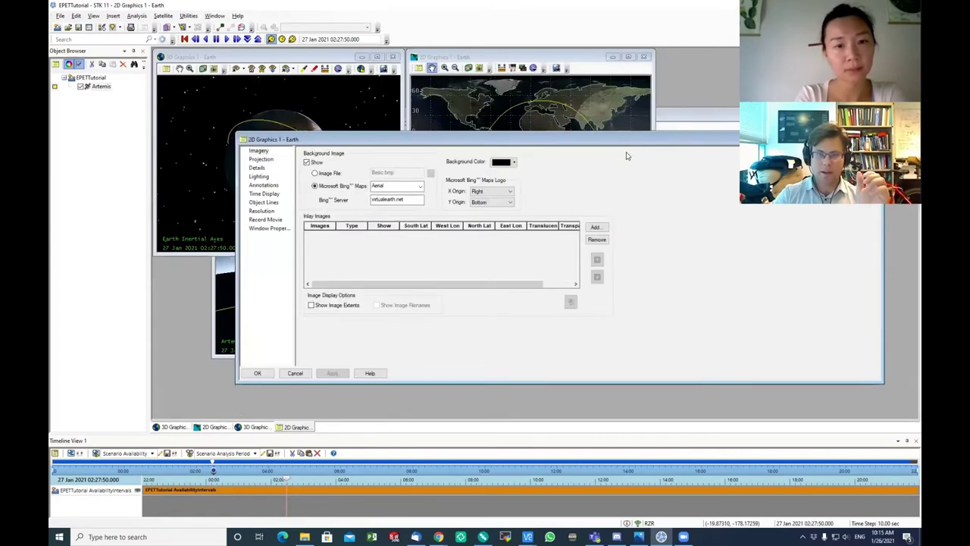
drag(626, 155, 650, 154)
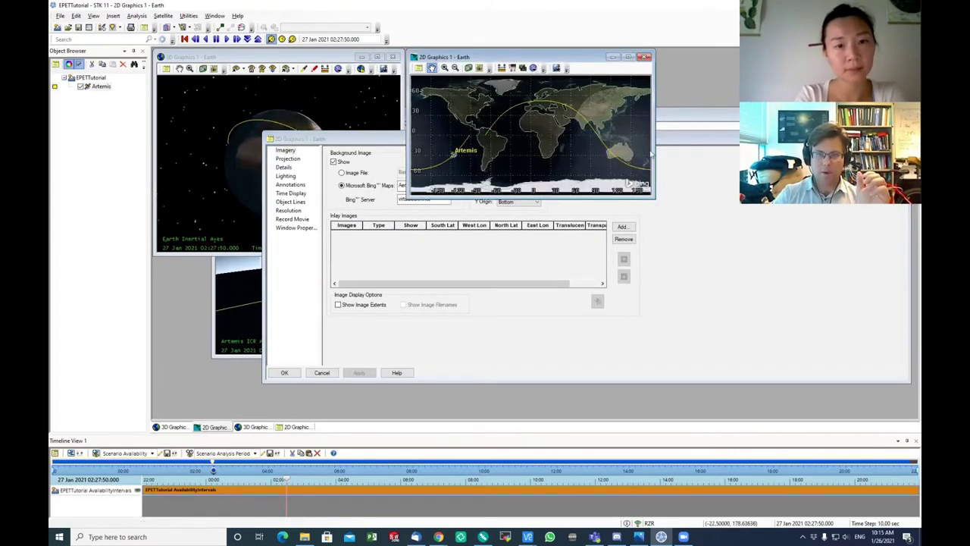
click(679, 237)
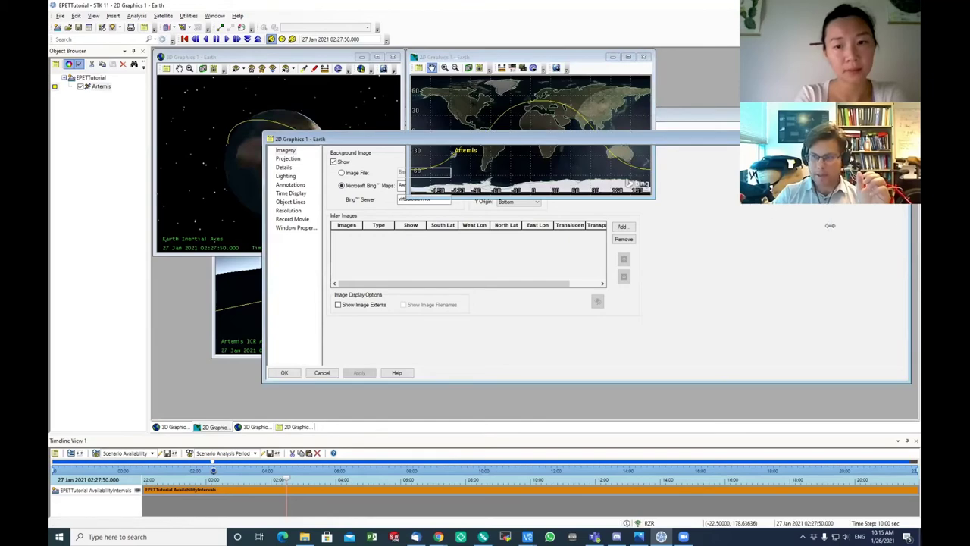
drag(829, 225, 543, 145)
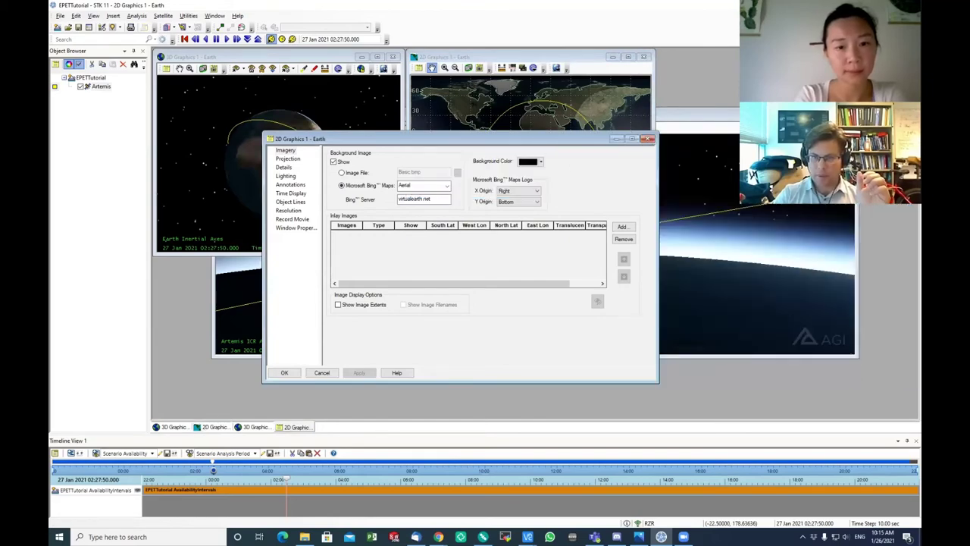
drag(296, 139, 544, 158)
click(534, 179)
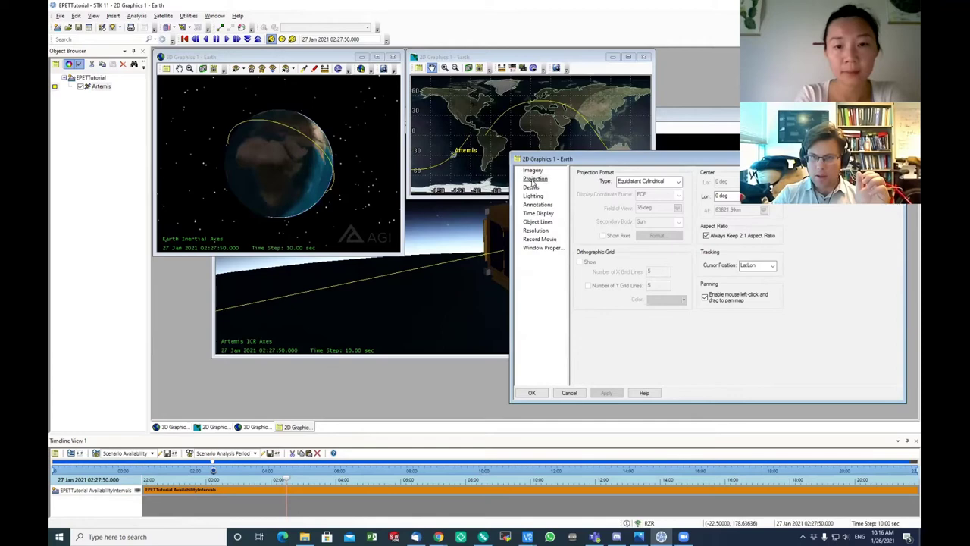
click(531, 188)
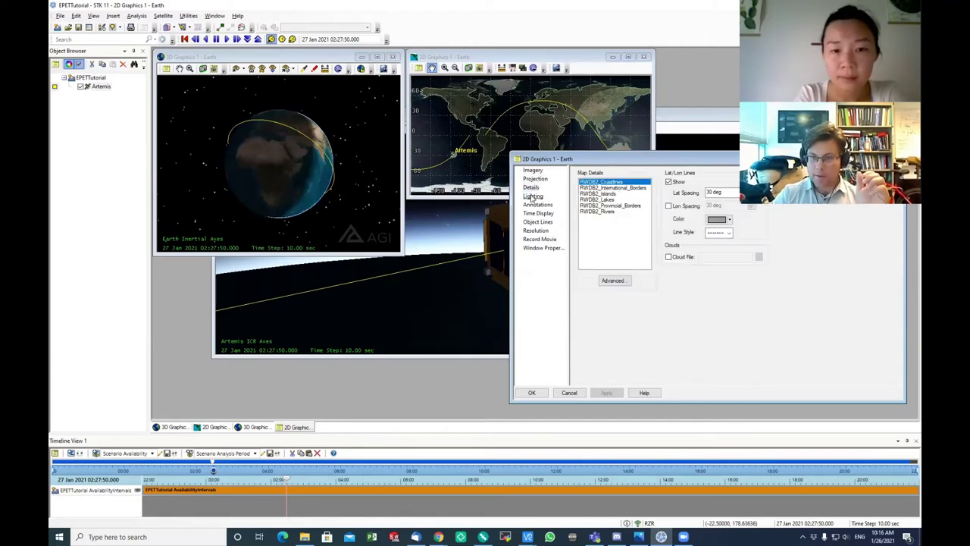
click(532, 197)
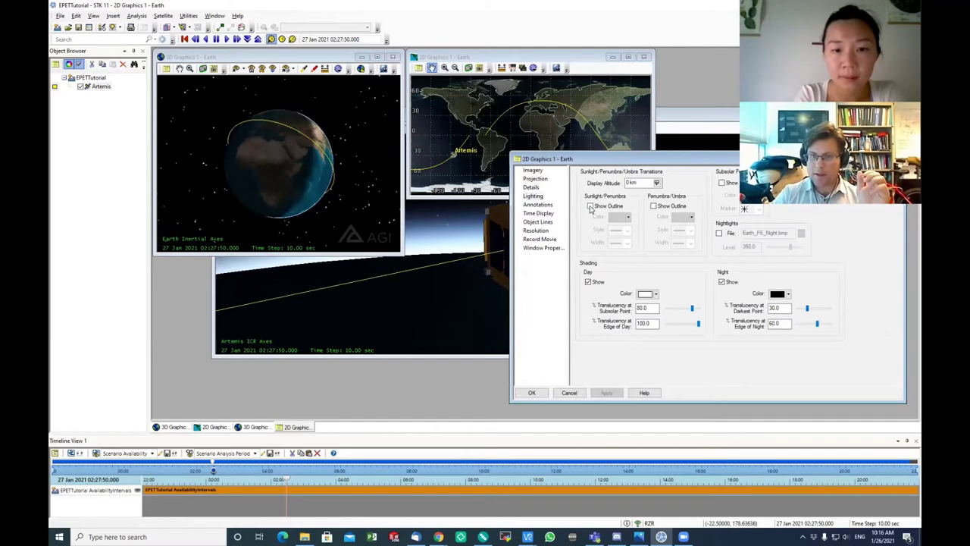
Turn on the Sunlight/Penumbra outline in cyan, apply it, and close the properties.
click(590, 206)
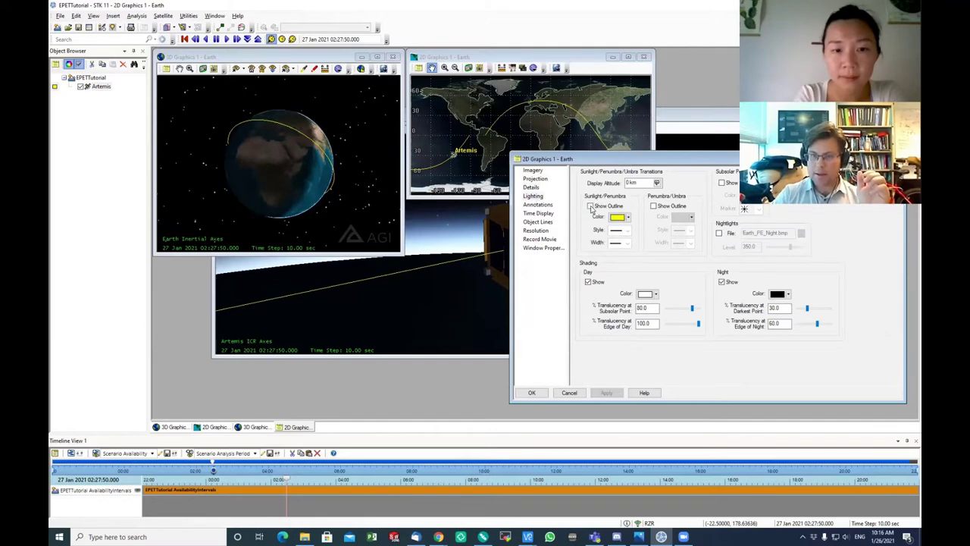
click(606, 392)
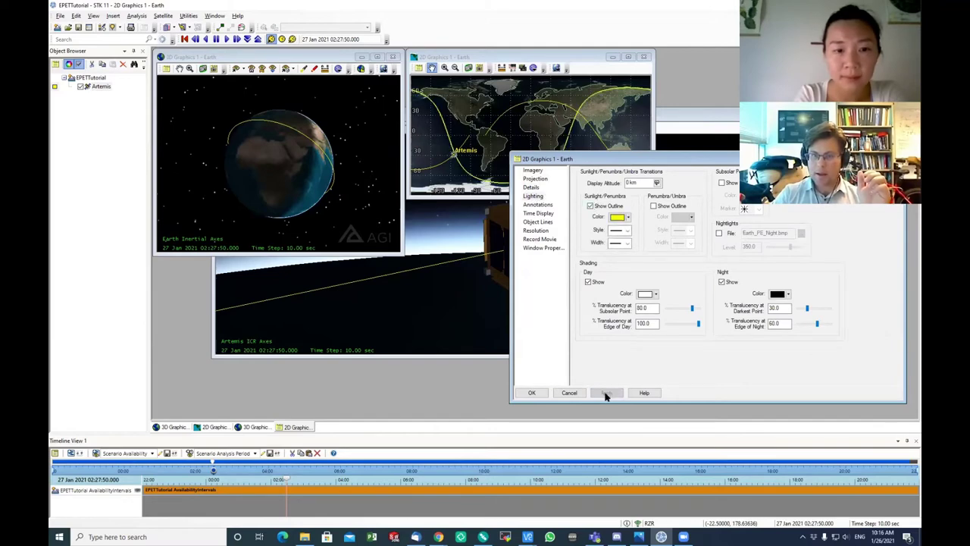
click(628, 217)
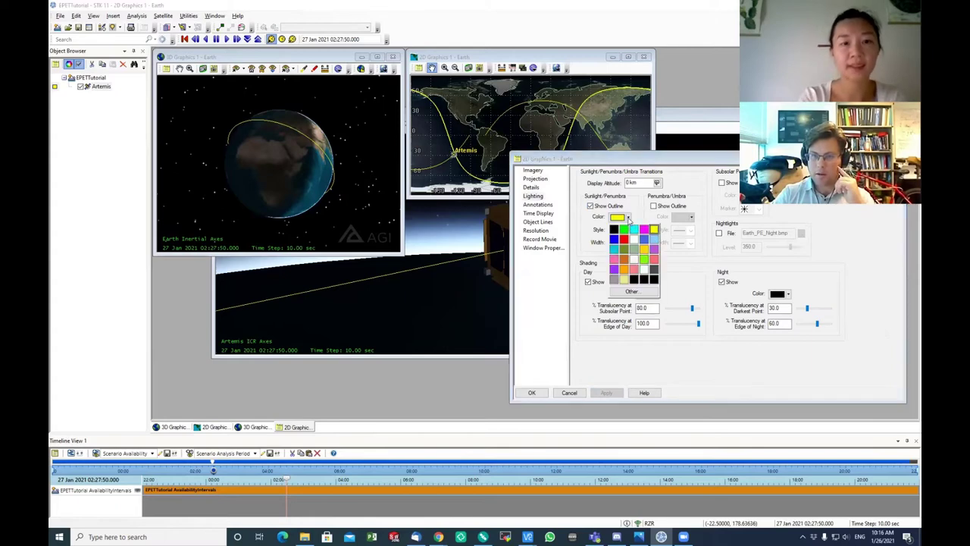
click(629, 231)
click(607, 394)
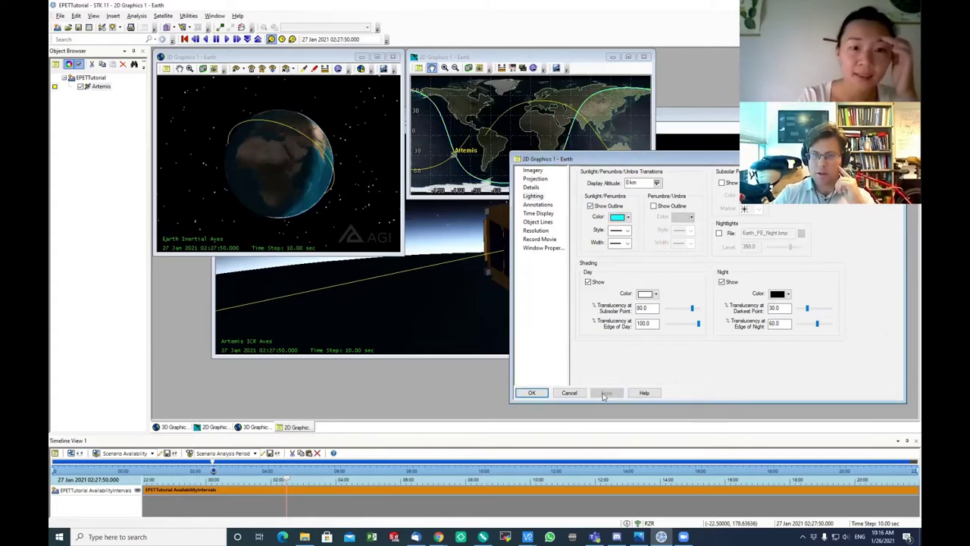
click(541, 394)
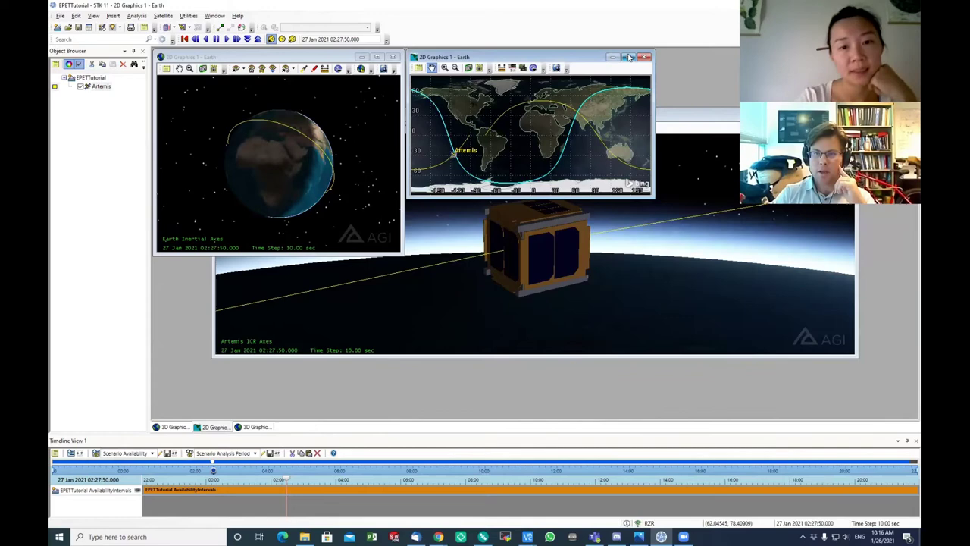
Maximize the 2D Graphics 1 window so Artemis's ground track fills the workspace.
click(628, 57)
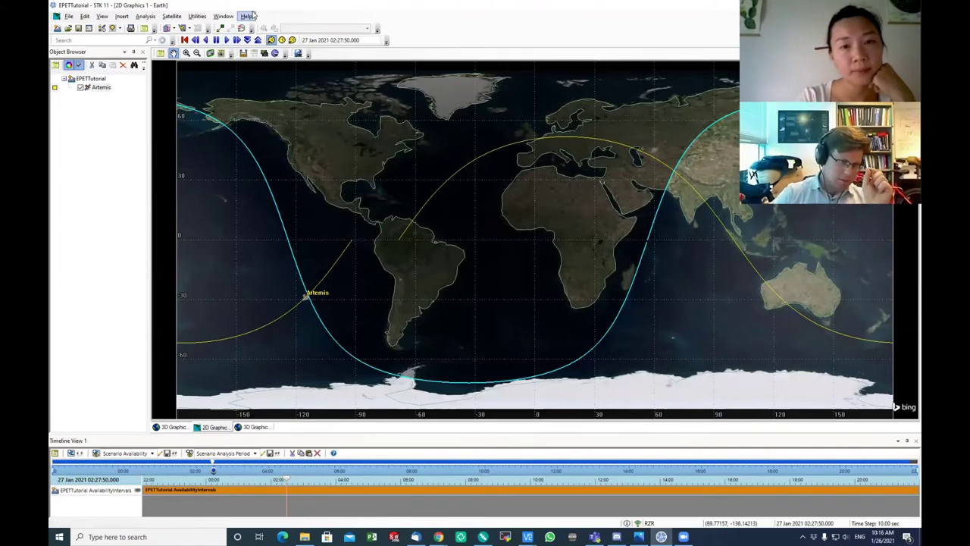
click(250, 18)
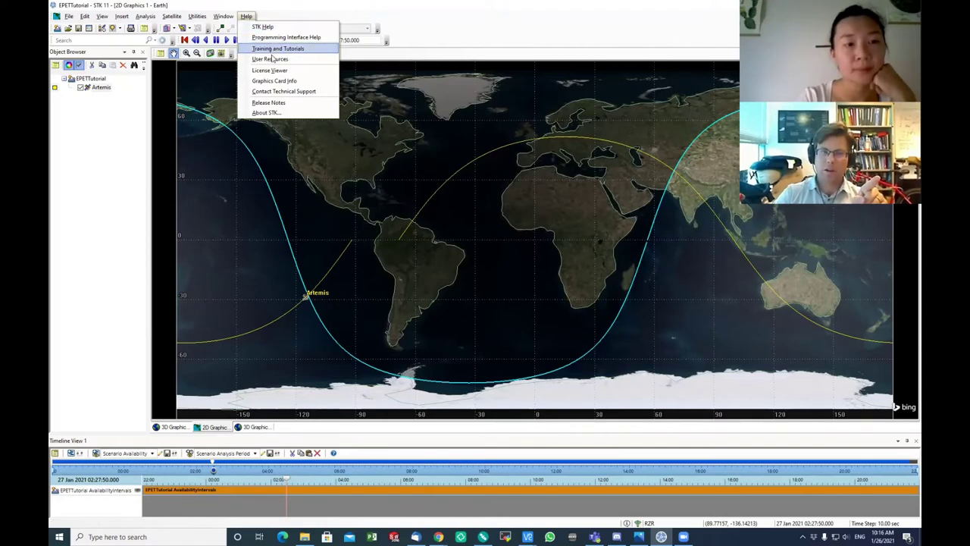
click(247, 17)
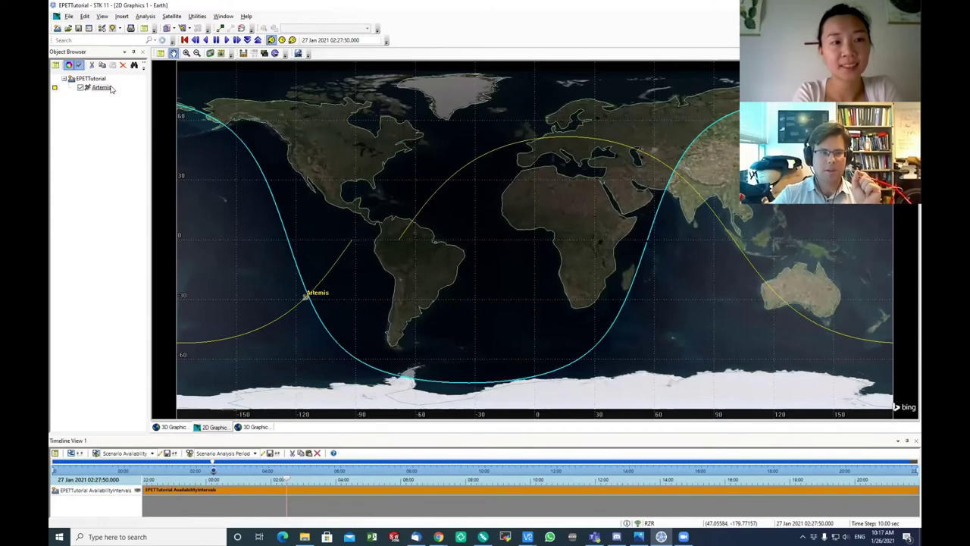
Insert a default Facility object, Facility1, via Insert New STK Object.
click(102, 88)
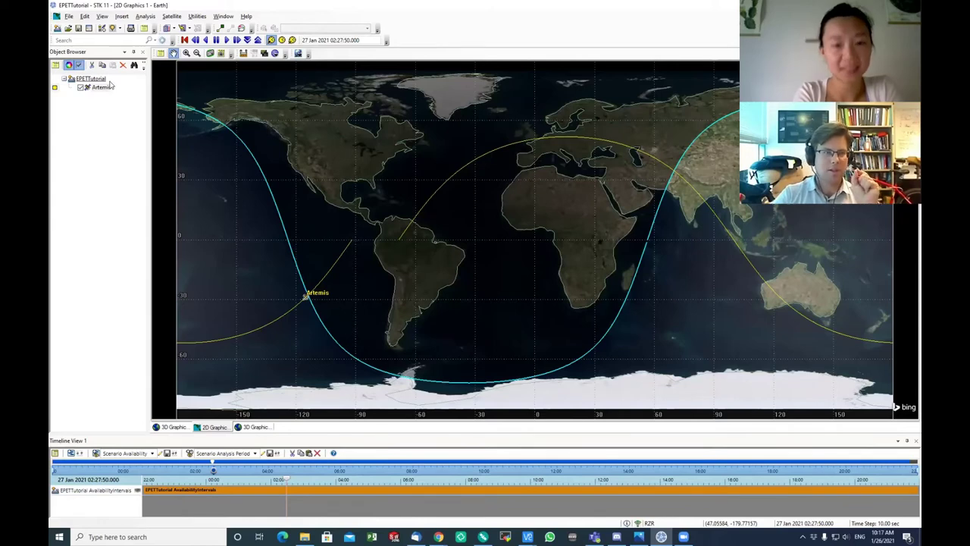
click(102, 28)
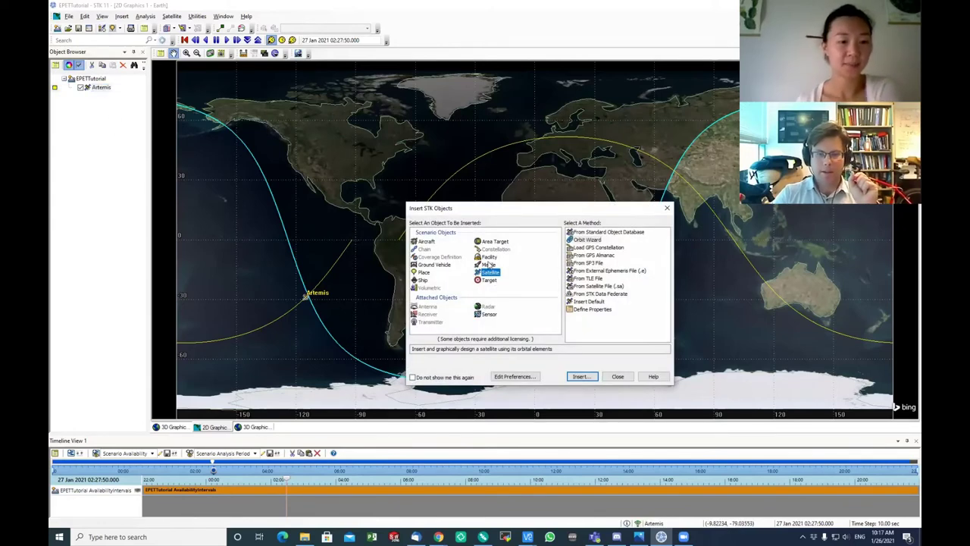
click(491, 257)
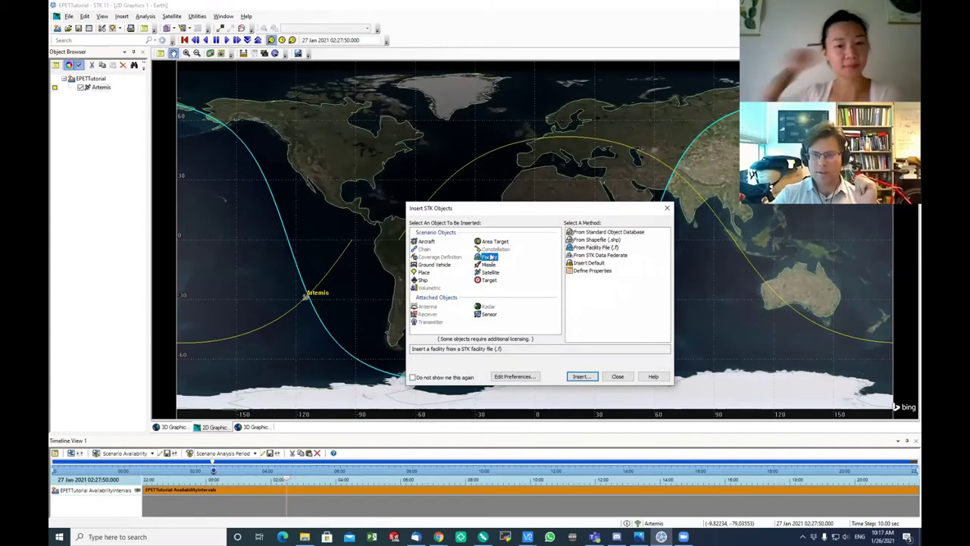
click(597, 263)
click(585, 379)
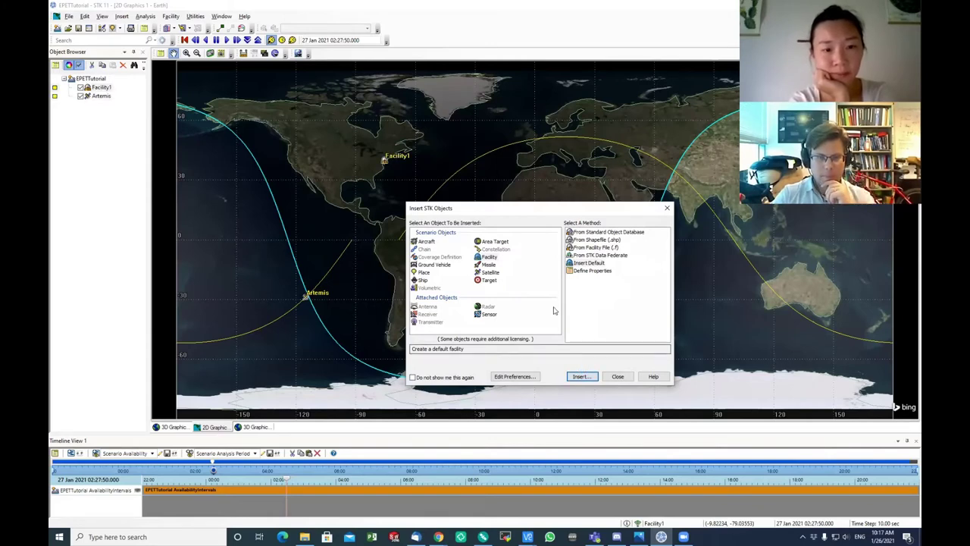
click(606, 376)
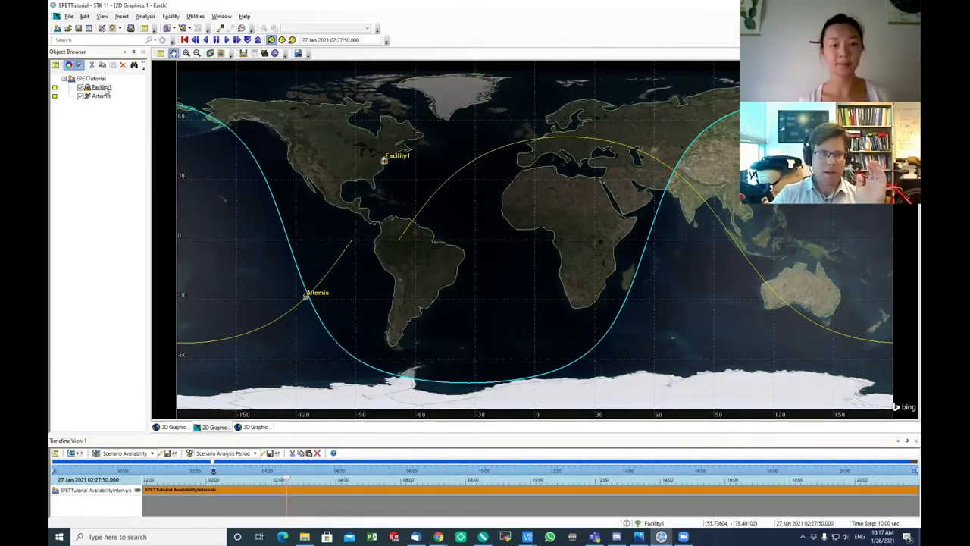
Open the Access tool for Facility1 from its right-click menu.
right_click(106, 91)
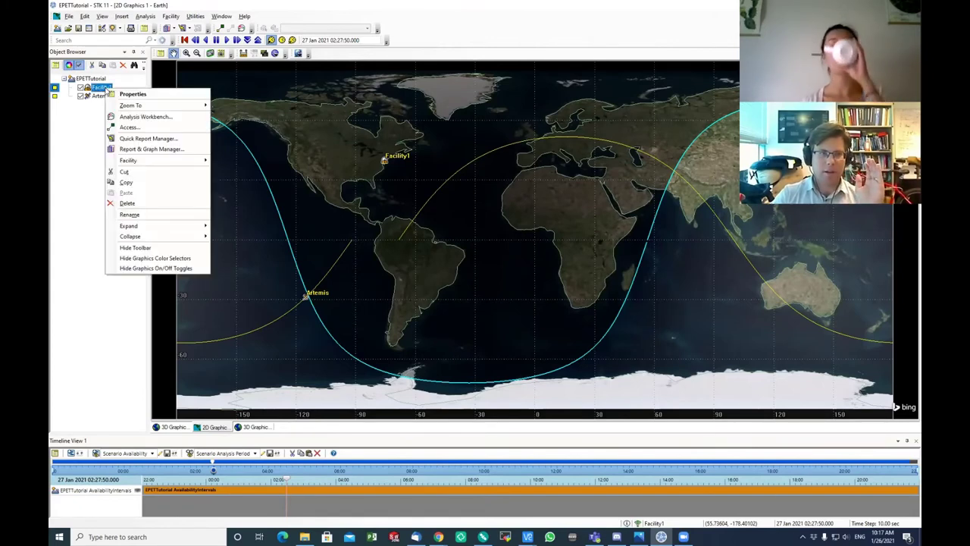
click(124, 128)
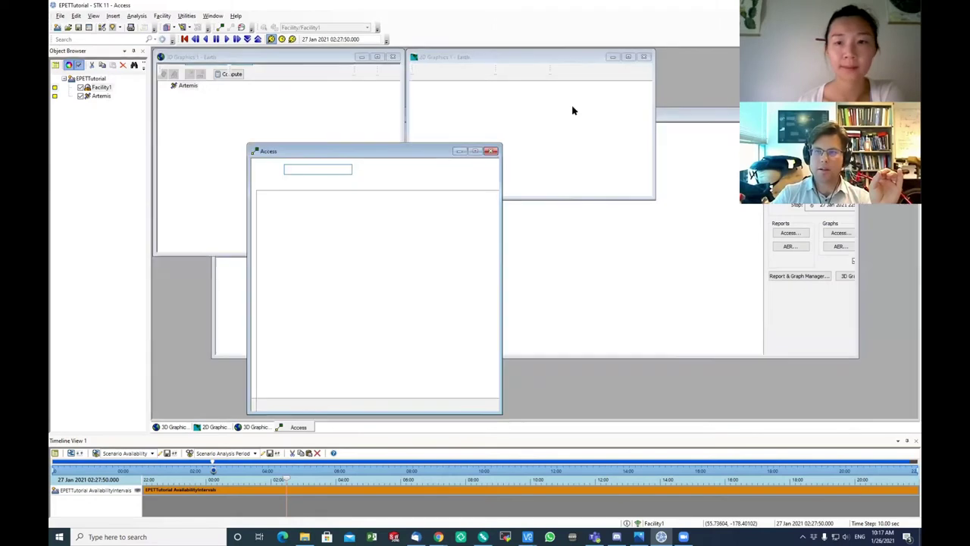
click(101, 87)
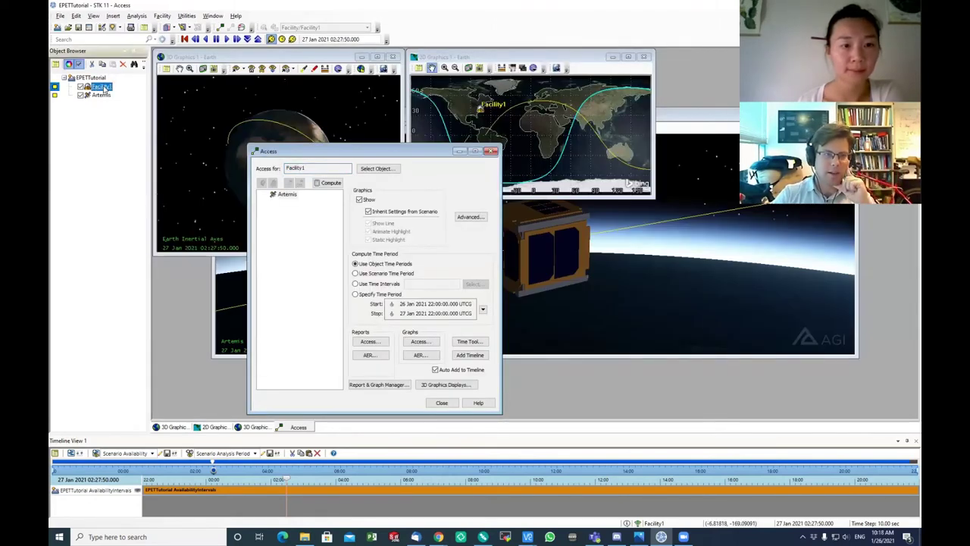
right_click(104, 89)
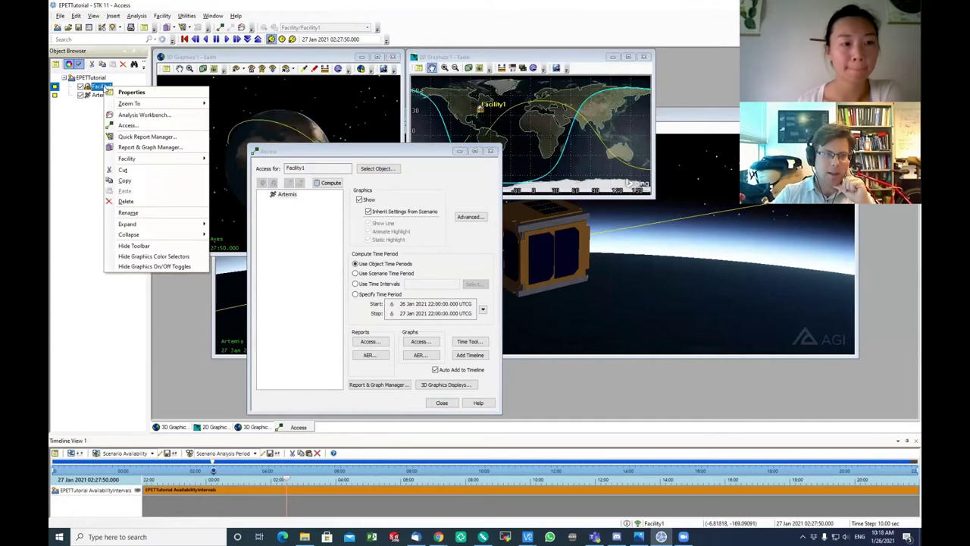
click(130, 126)
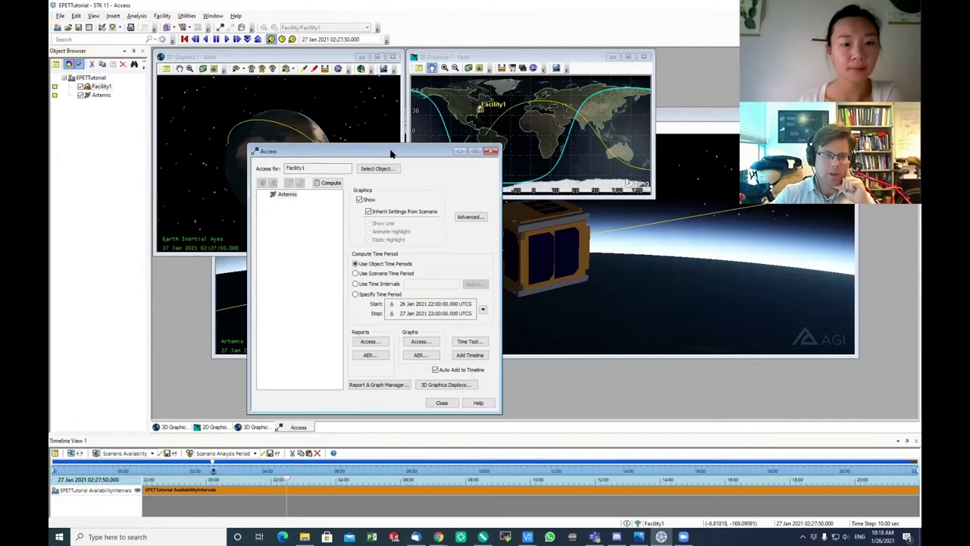
drag(391, 154, 576, 161)
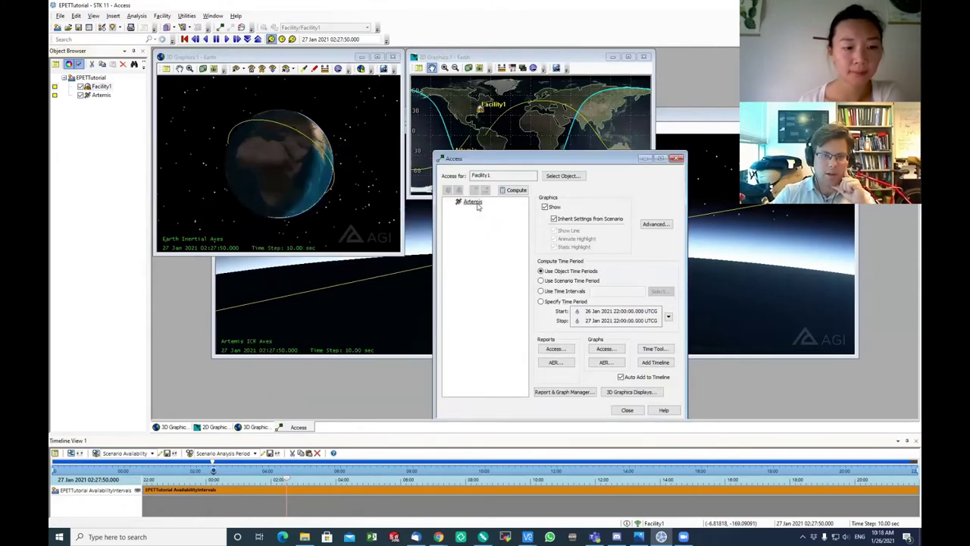
Compute Facility1-to-Artemis access and view the yellow passes on the maximized 2D map.
click(472, 202)
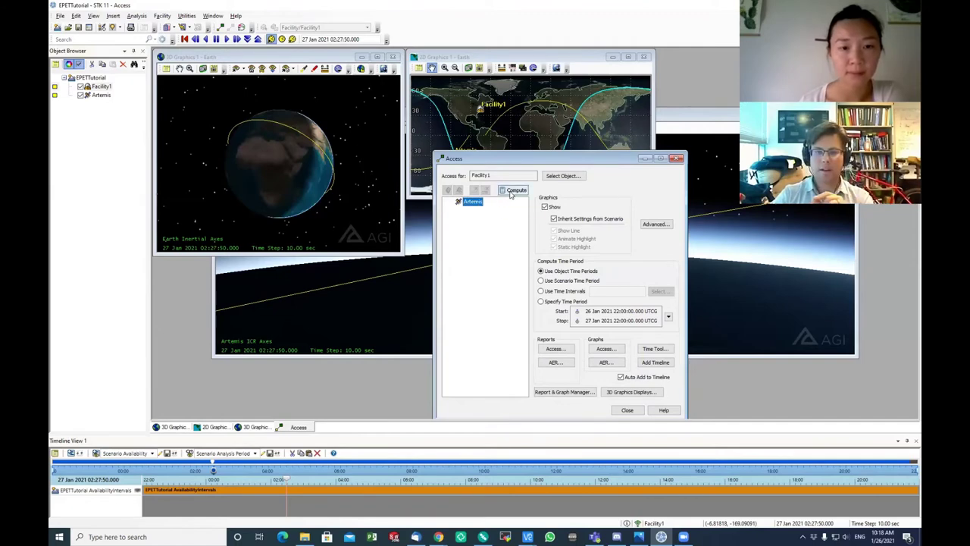
click(512, 190)
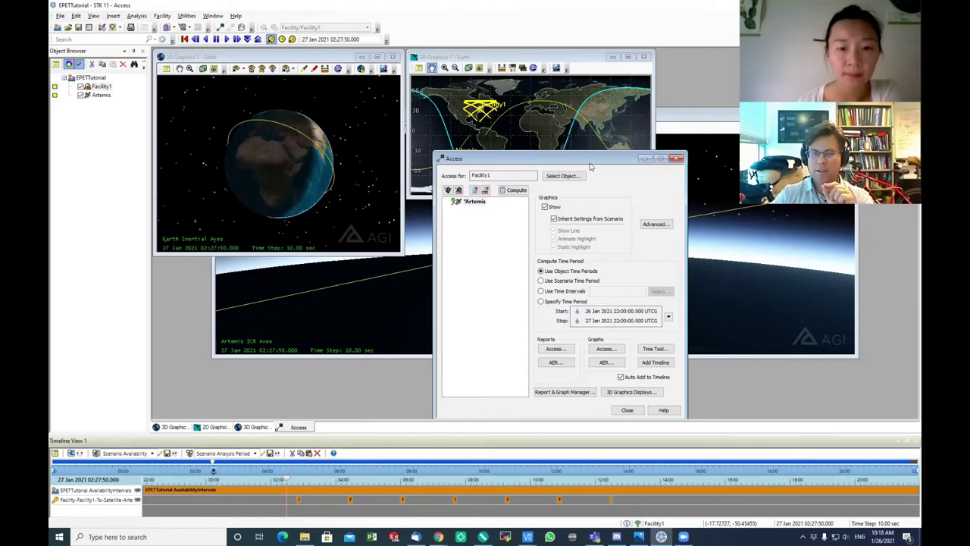
click(628, 57)
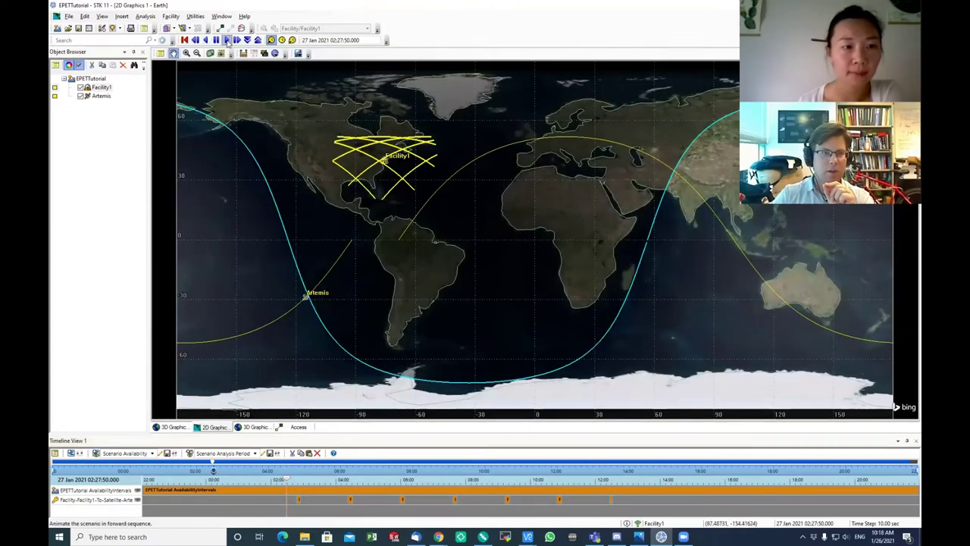
Animate the scenario with a halved 5-second time step, reversing and pausing before resuming forward.
click(226, 41)
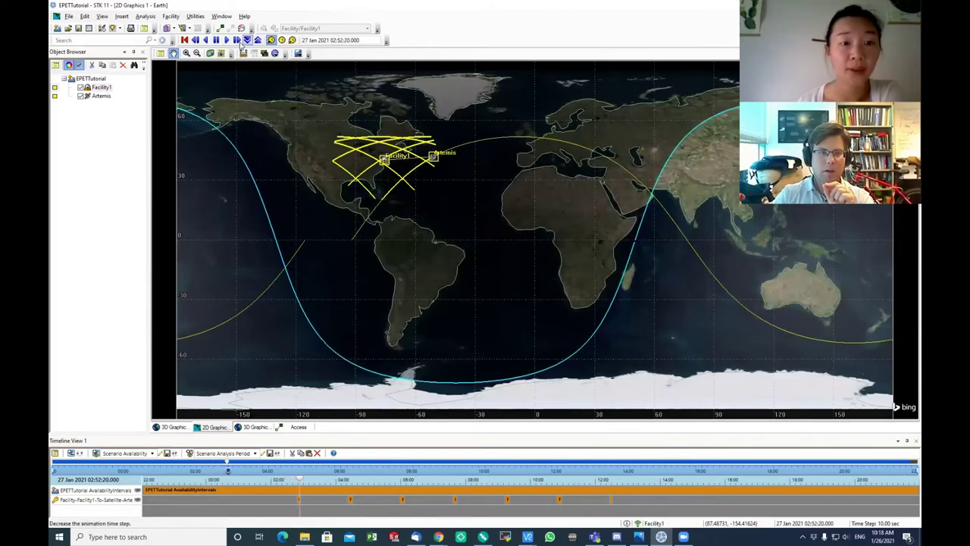
click(241, 44)
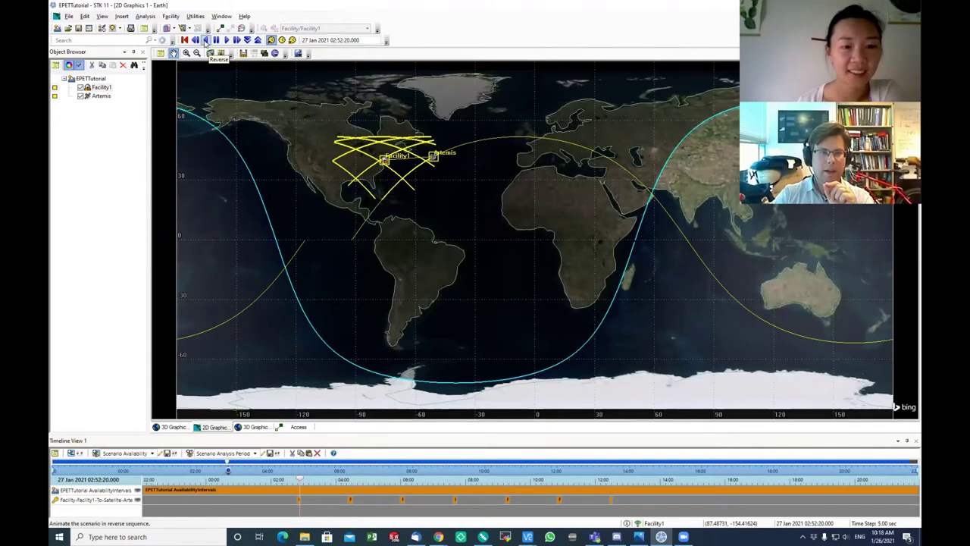
click(206, 42)
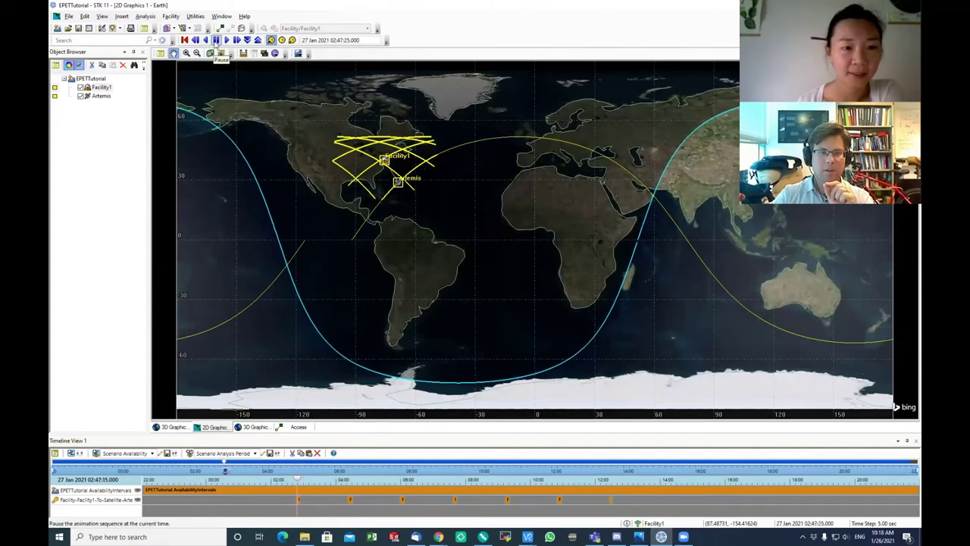
click(216, 42)
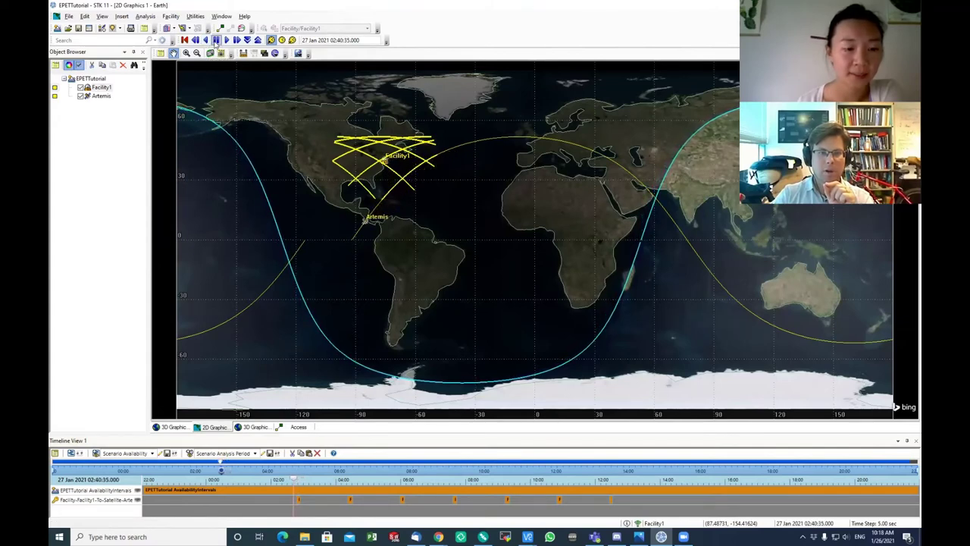
click(225, 43)
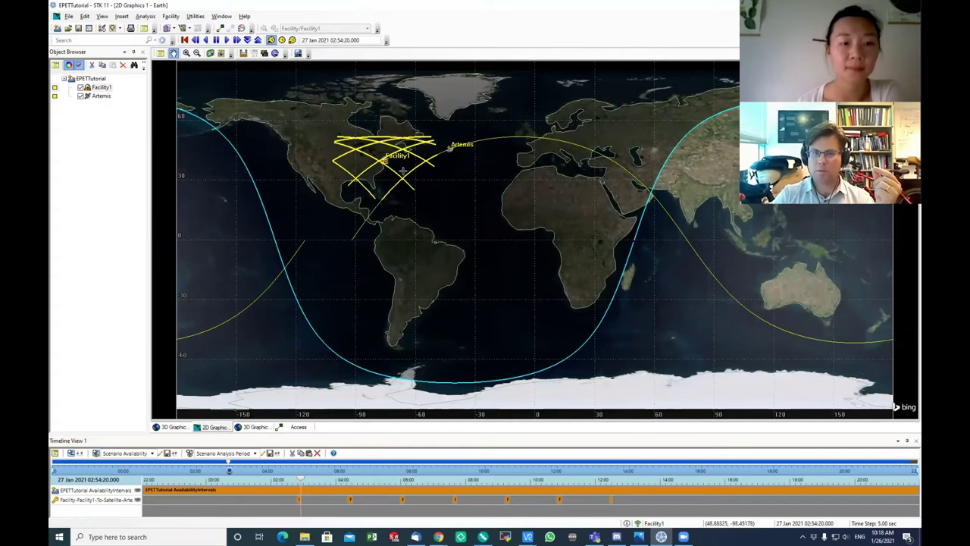
Open EPETTutorial's properties to review its Basic Time settings, including the 5 sec step.
click(91, 79)
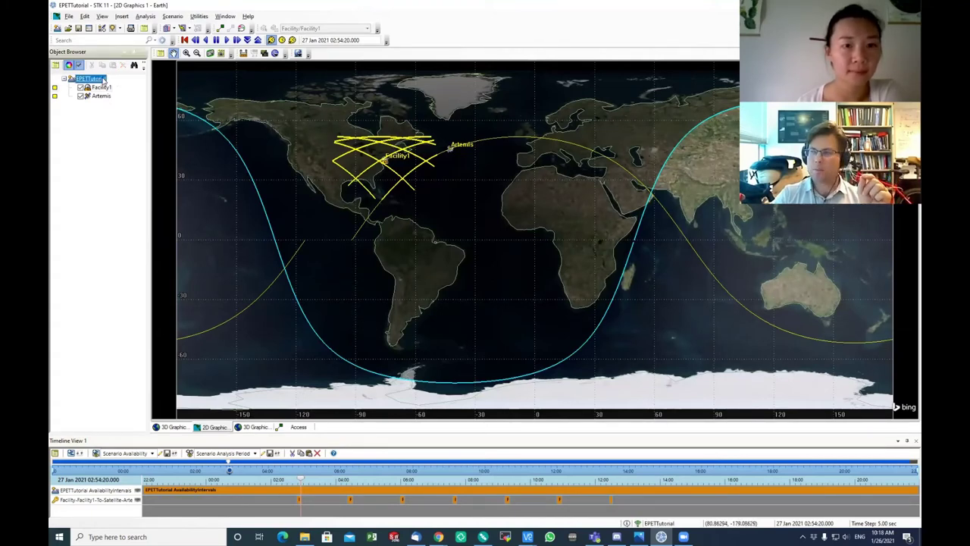
right_click(104, 81)
key(Escape)
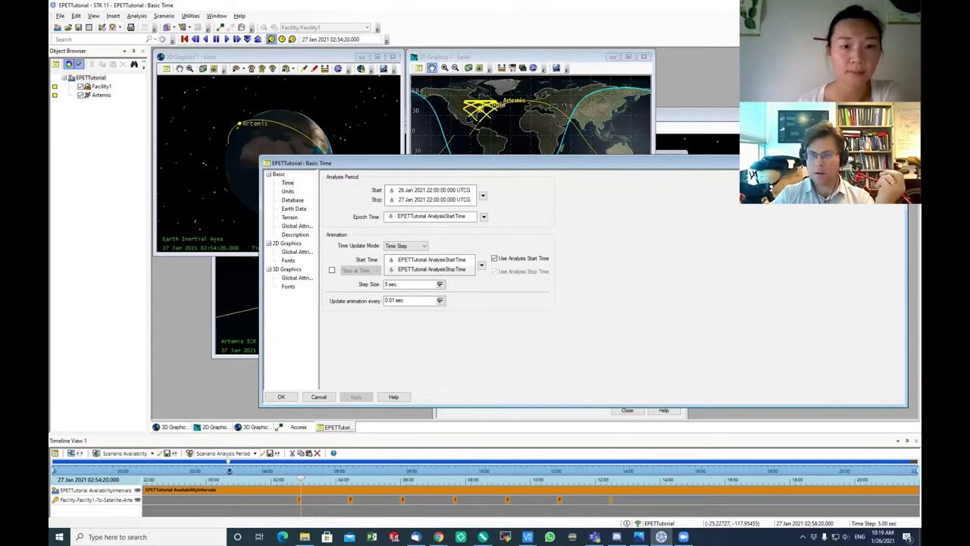
Zoom and maximize 3D Graphics 1, then play the animation backward and forward with the Americas in view.
click(280, 396)
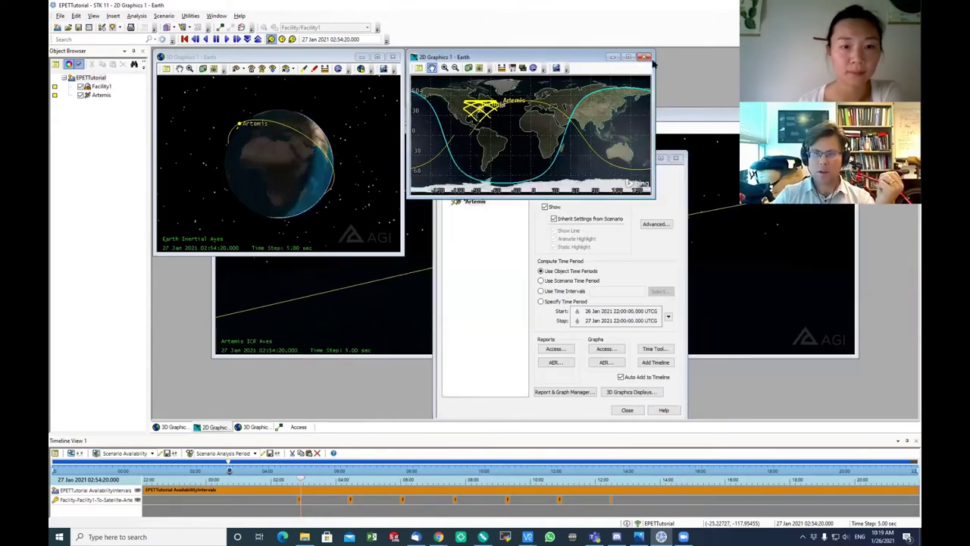
click(351, 143)
scroll(281, 151, up, 5)
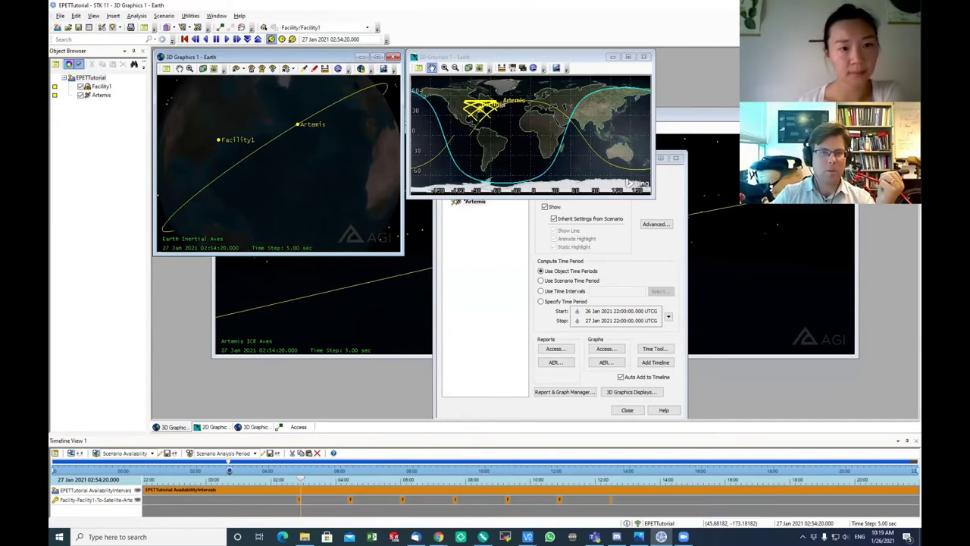
click(377, 57)
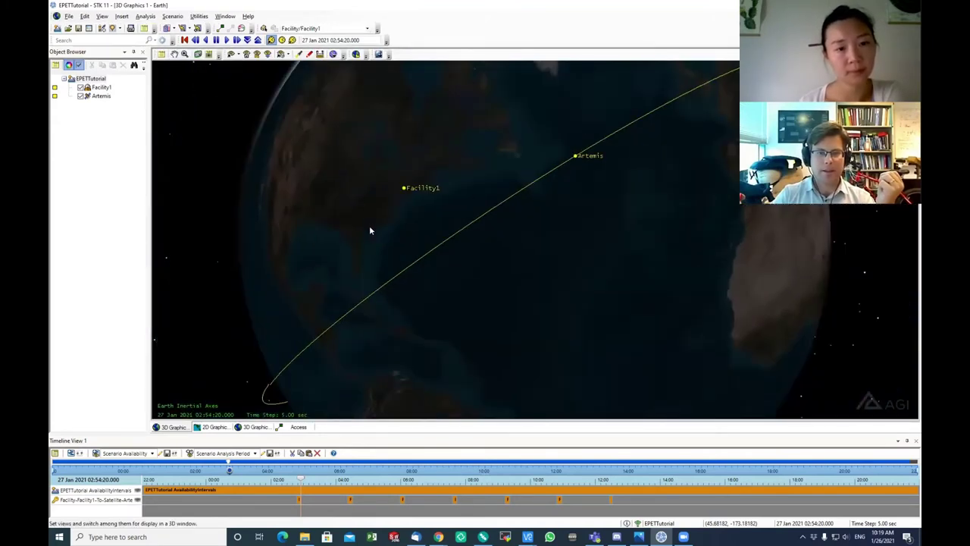
click(206, 39)
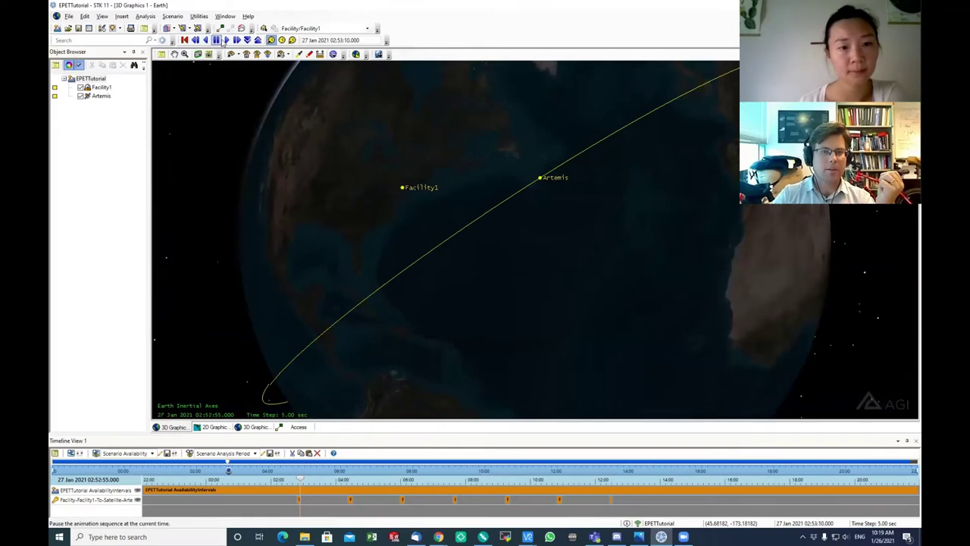
drag(351, 238, 433, 173)
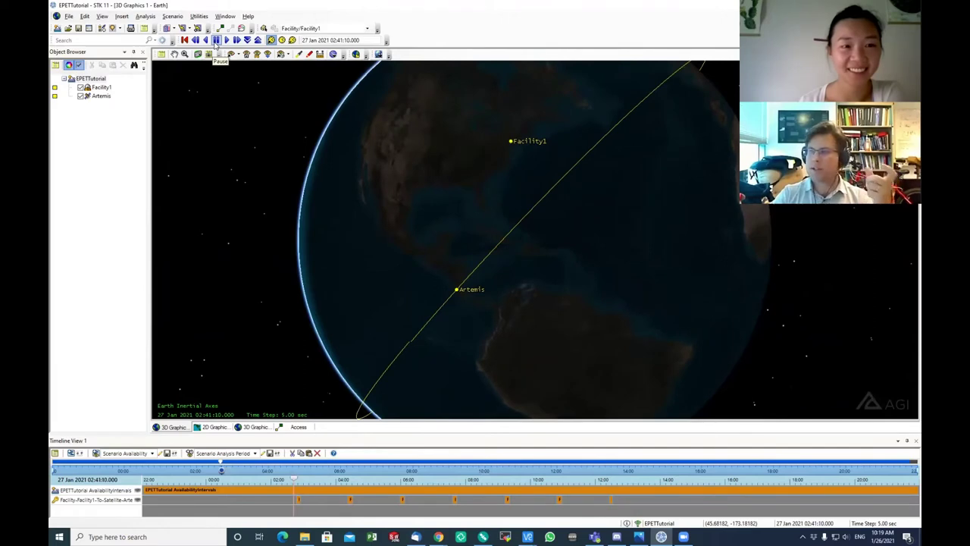
click(228, 41)
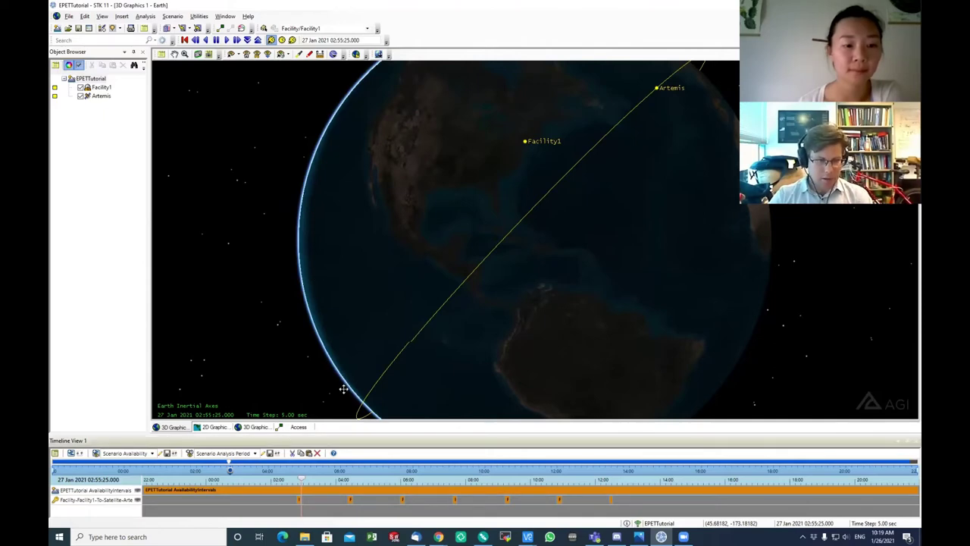
click(298, 426)
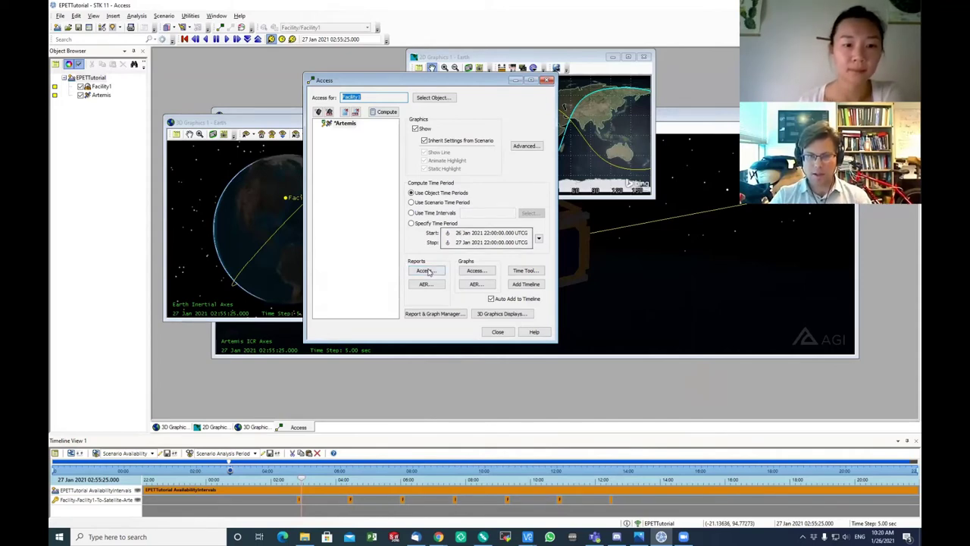
click(428, 271)
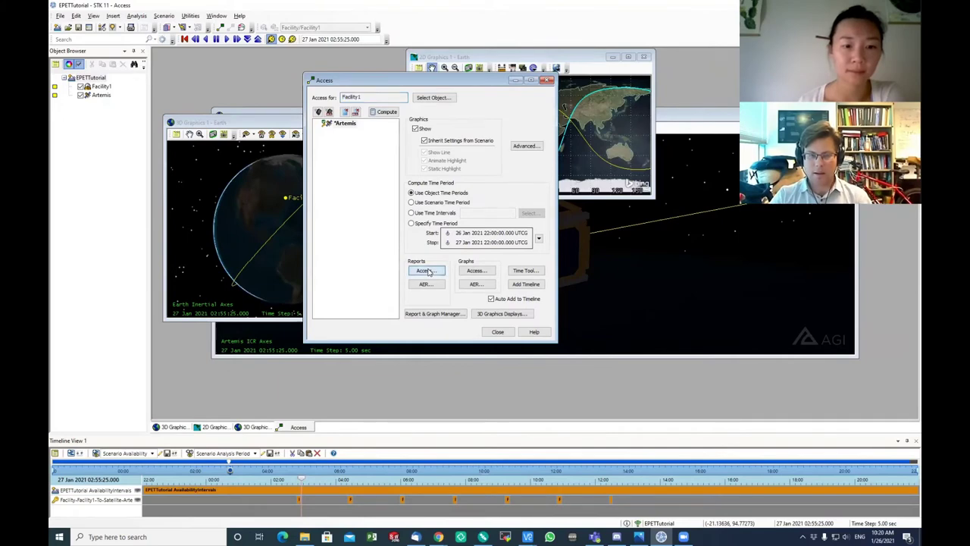
click(428, 272)
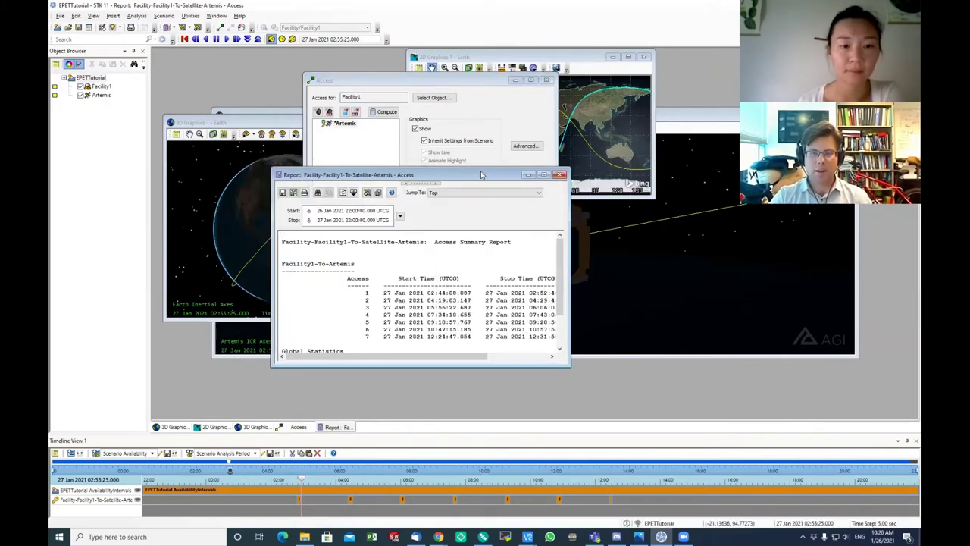
drag(480, 174, 400, 77)
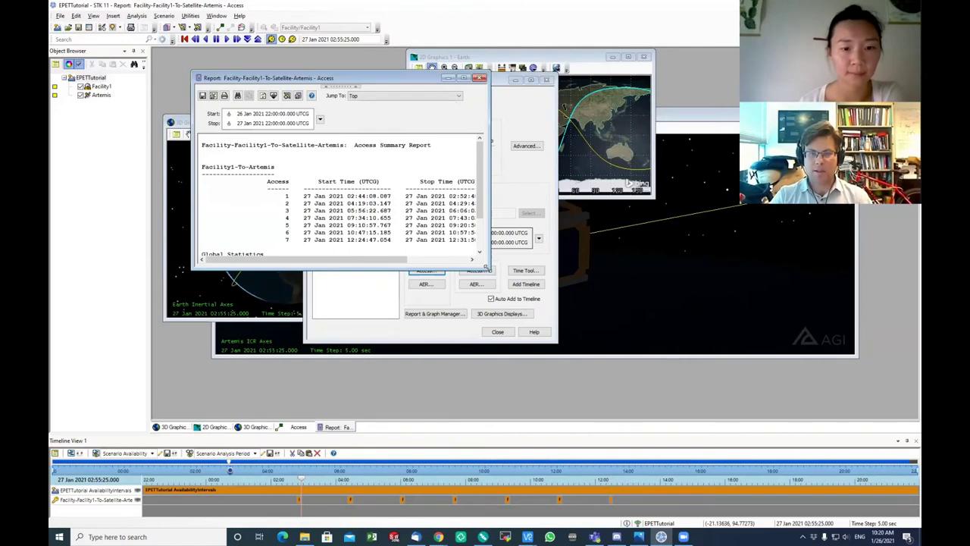
drag(648, 379, 650, 379)
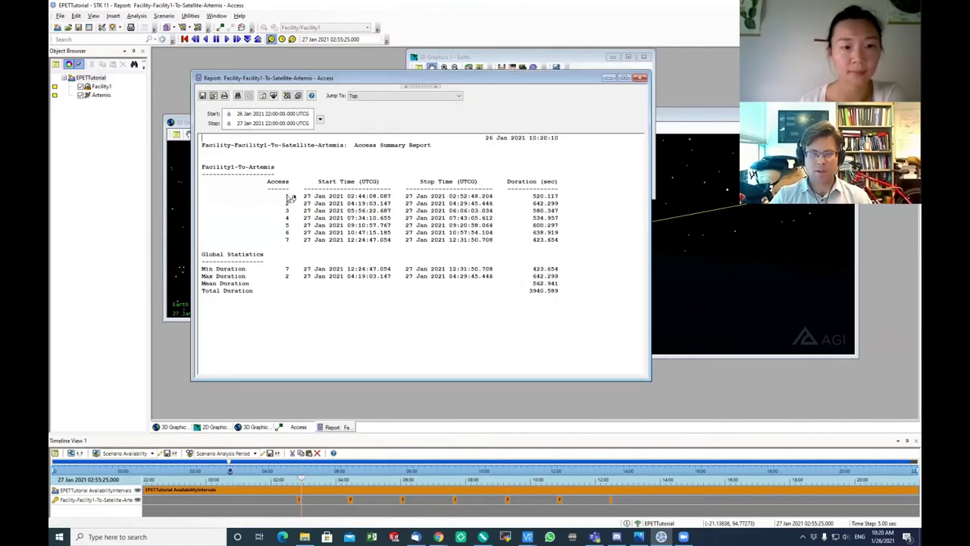
drag(288, 198, 366, 197)
click(363, 182)
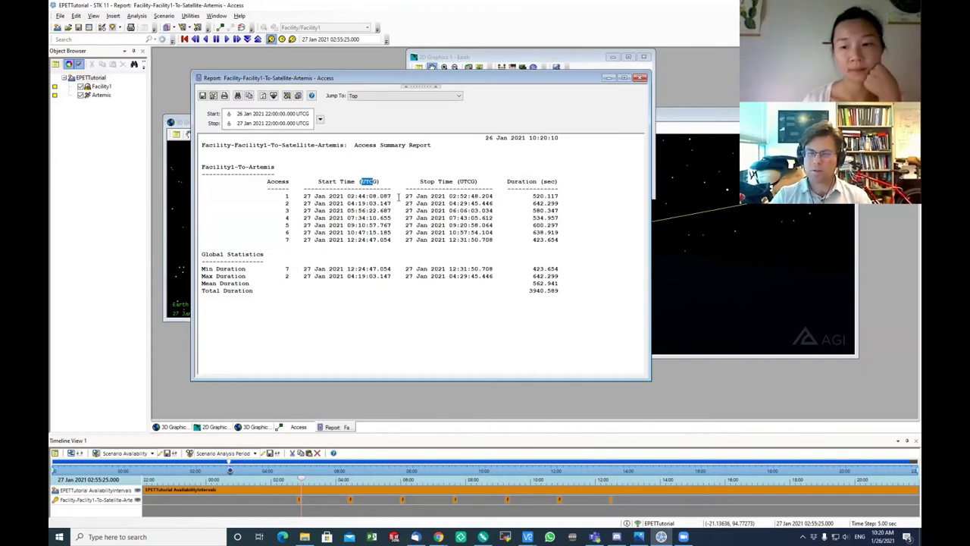
drag(405, 197, 562, 197)
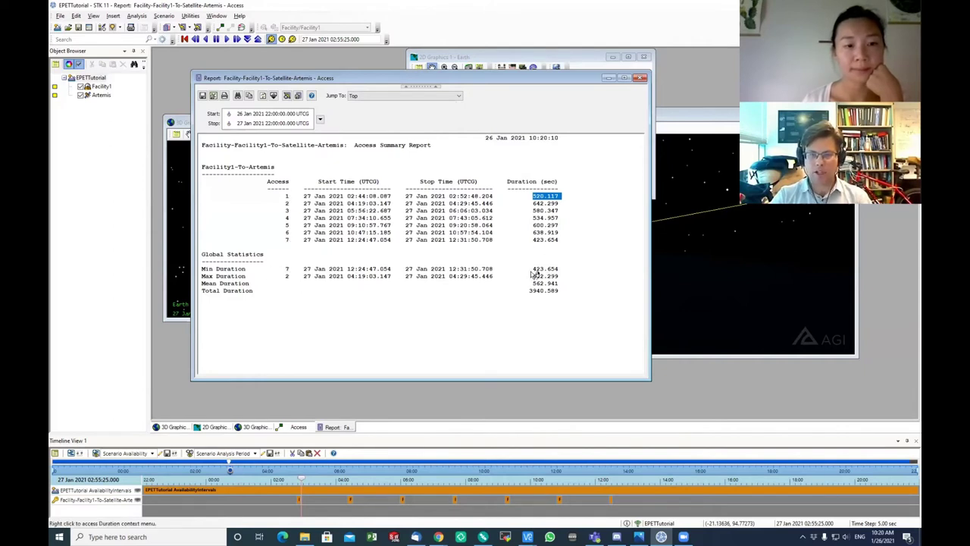
drag(532, 270, 563, 278)
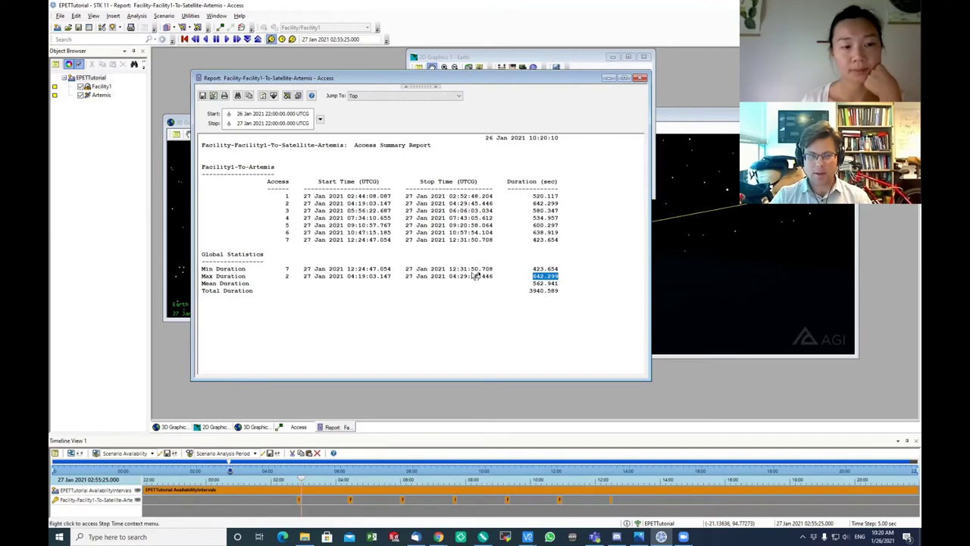
drag(532, 285, 565, 285)
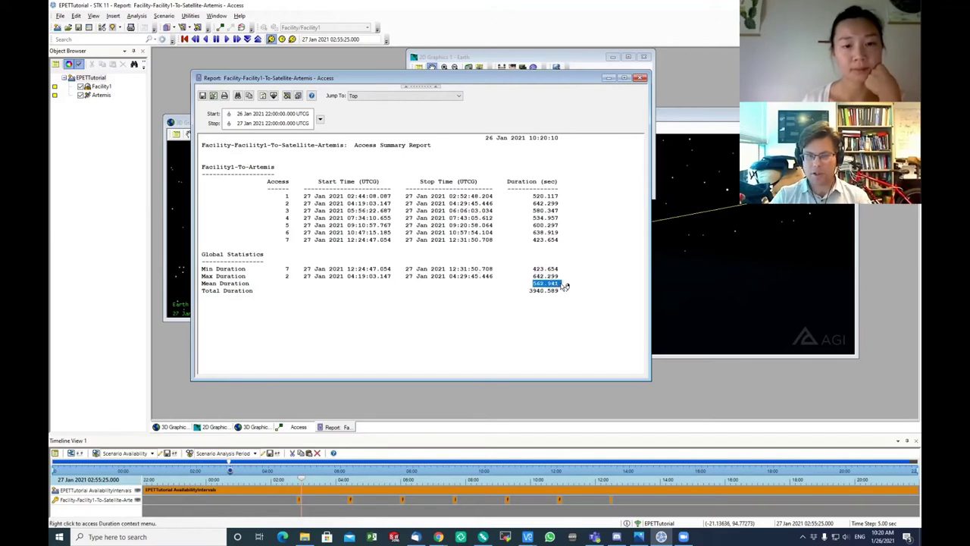
click(641, 80)
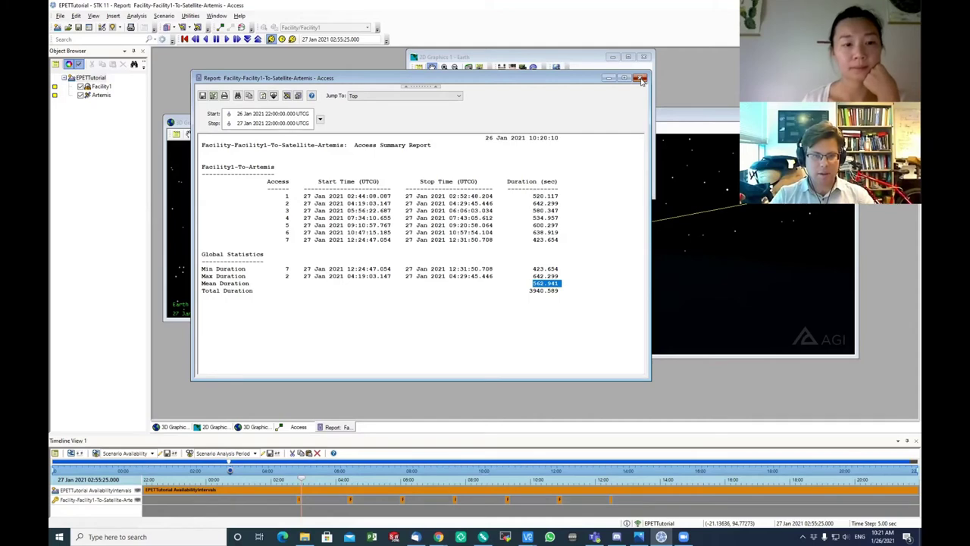
click(641, 80)
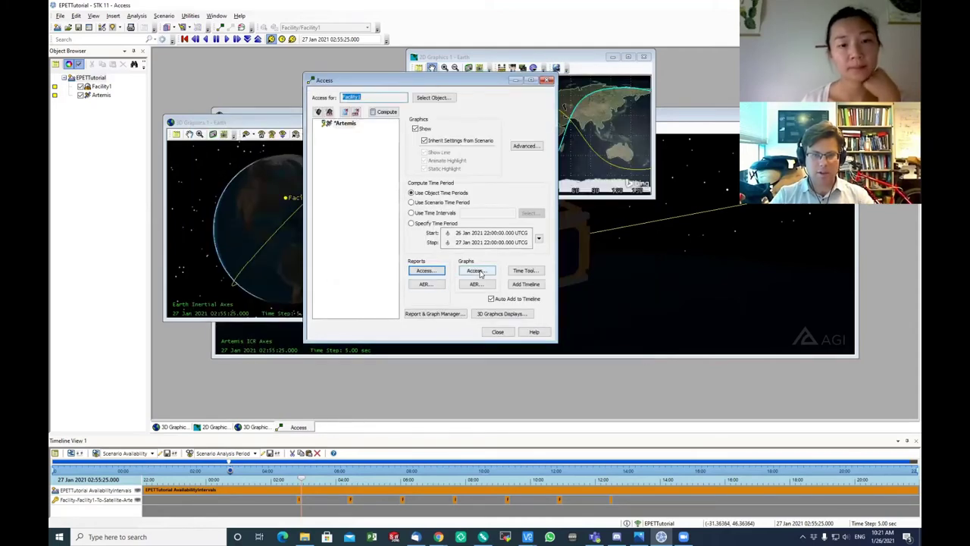
Graph the seven Facility1-to-Artemis access intervals and inspect the bars.
click(475, 271)
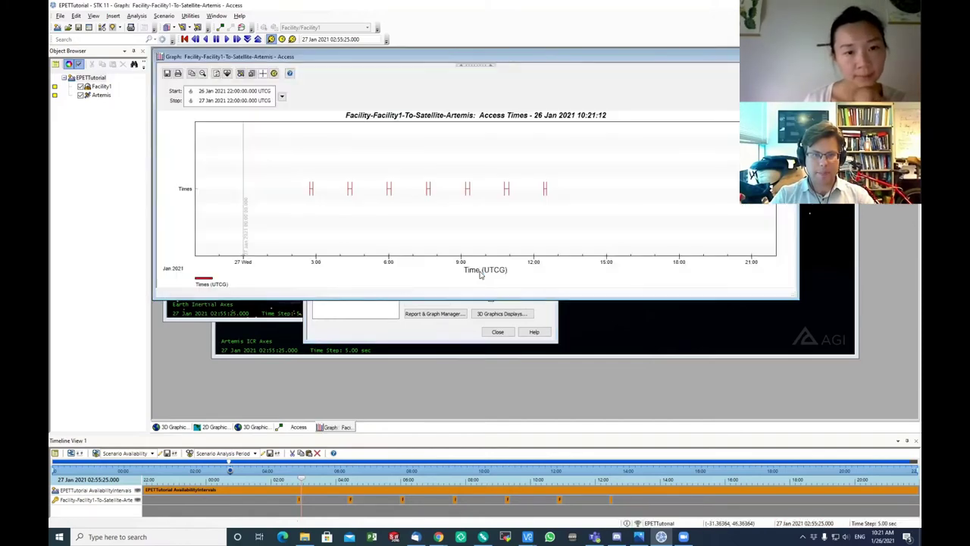
mouse_move(310, 193)
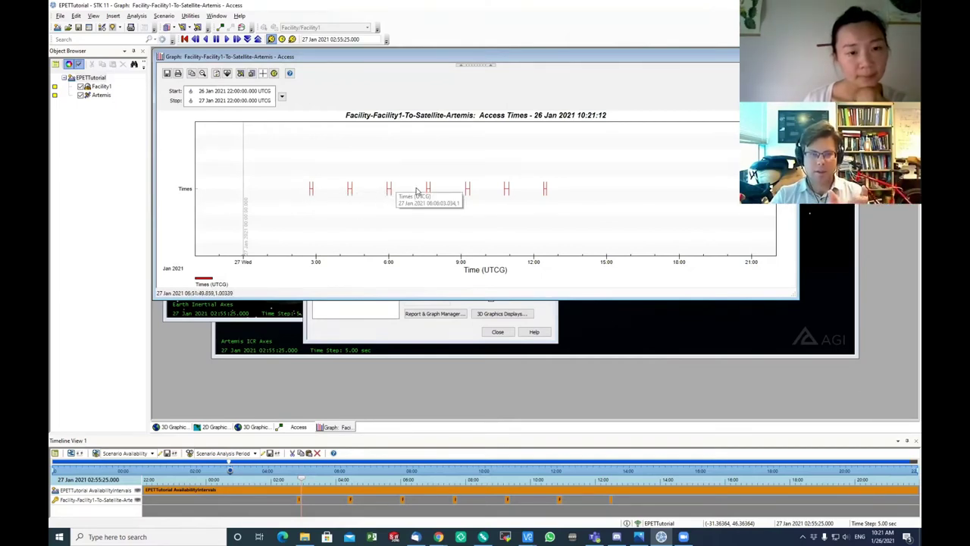
mouse_move(430, 189)
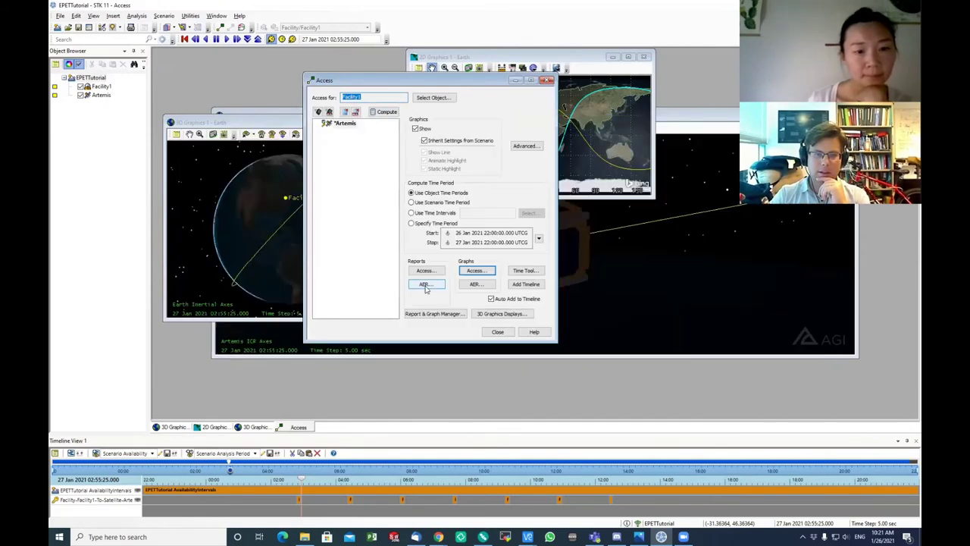
Open the AER report for the Facility1-to-Artemis access, then close it.
click(425, 285)
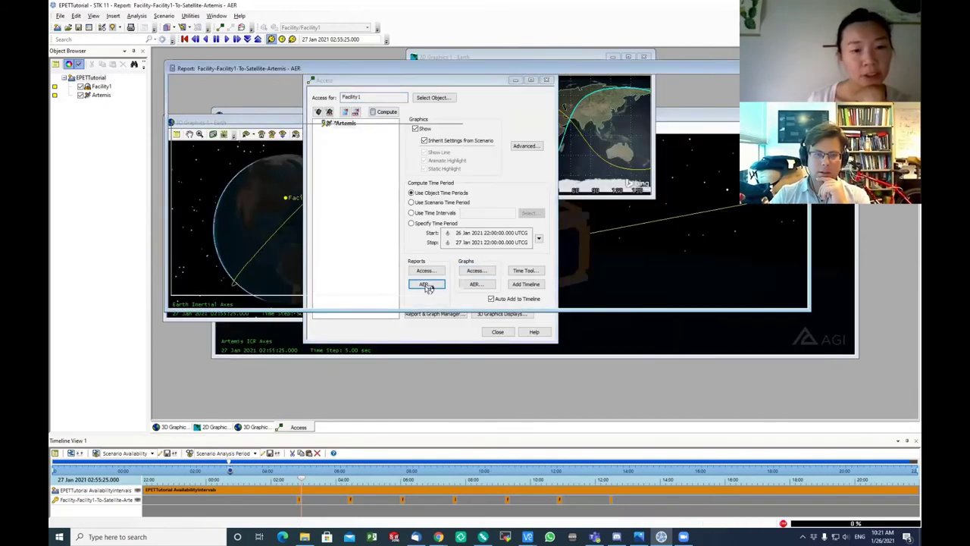
click(614, 69)
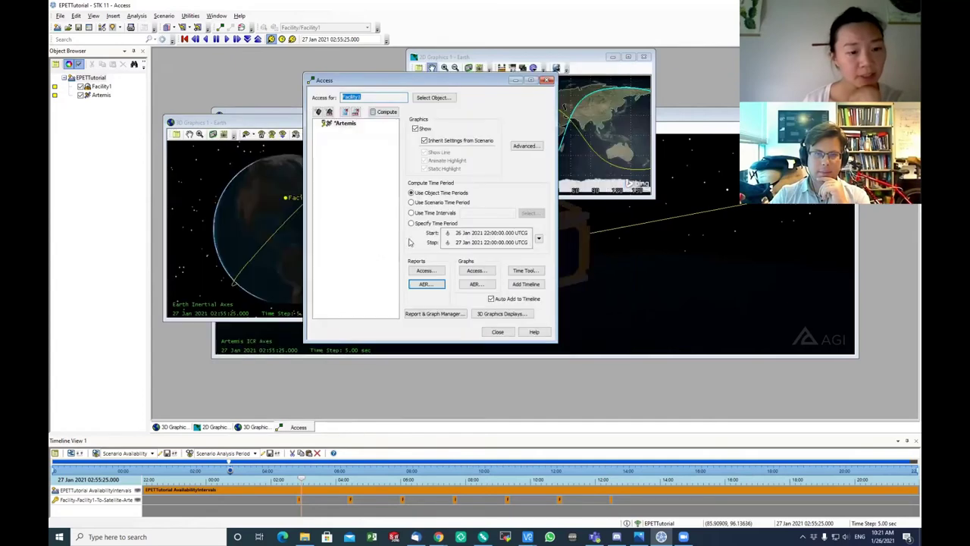
click(277, 125)
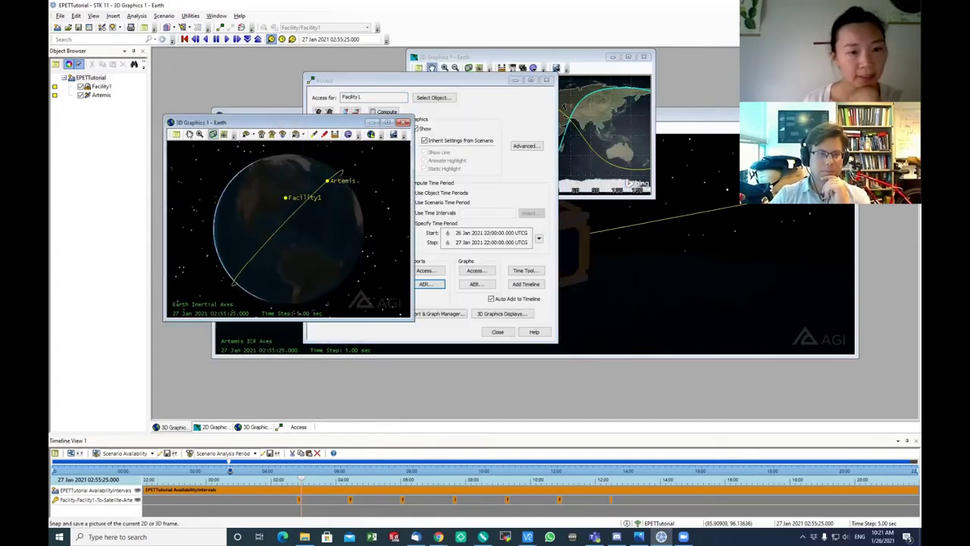
Give Facility1 latitude 25 and longitude -152 in its Position properties and apply.
click(100, 87)
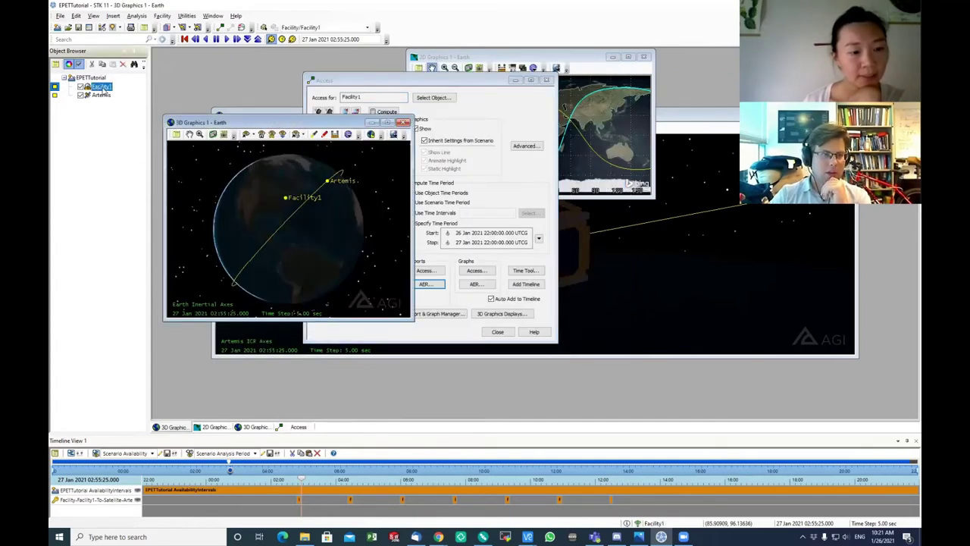
right_click(106, 88)
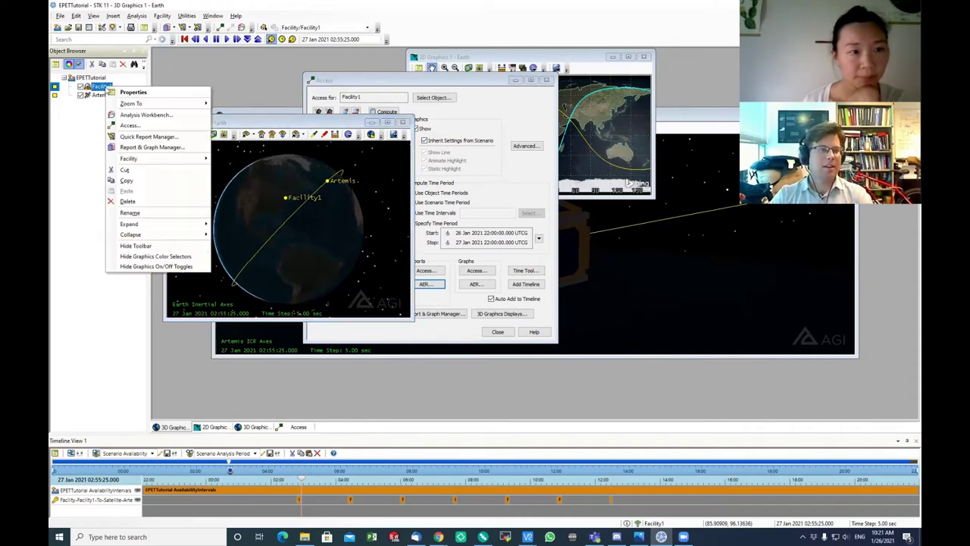
click(129, 92)
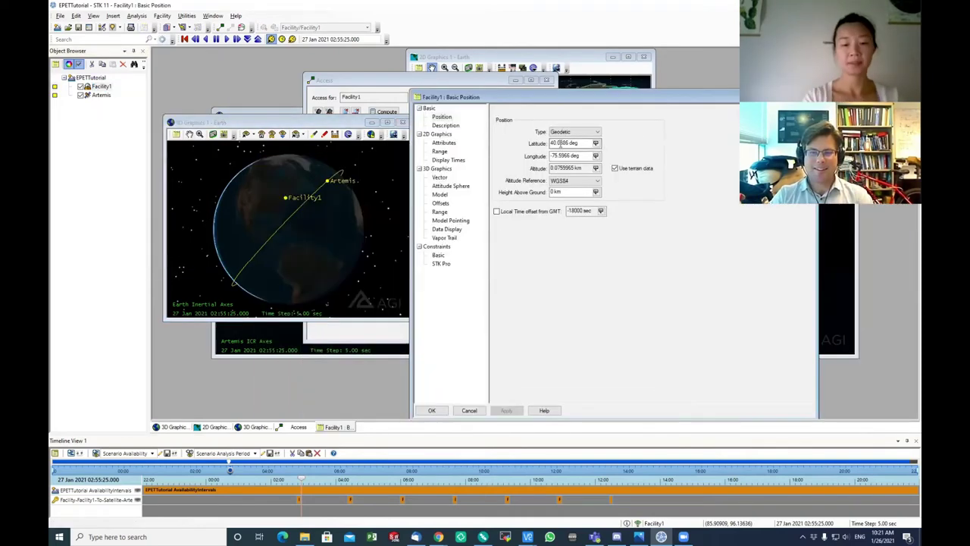
double_click(568, 143)
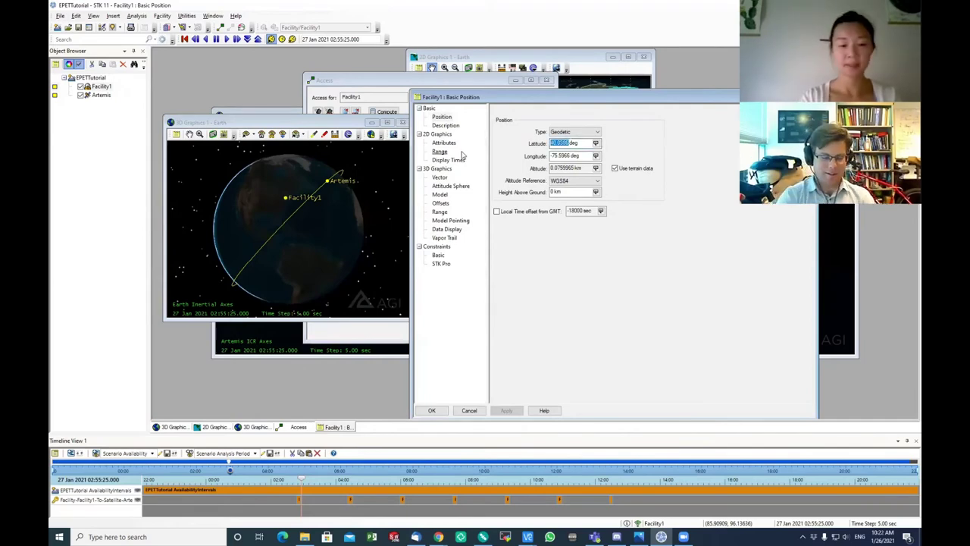
text(25)
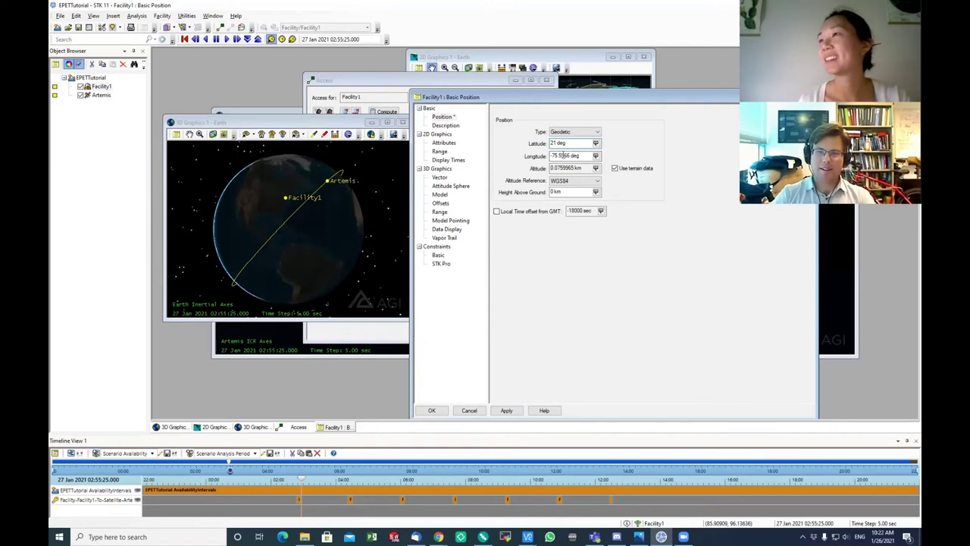
double_click(565, 156)
text(-1)
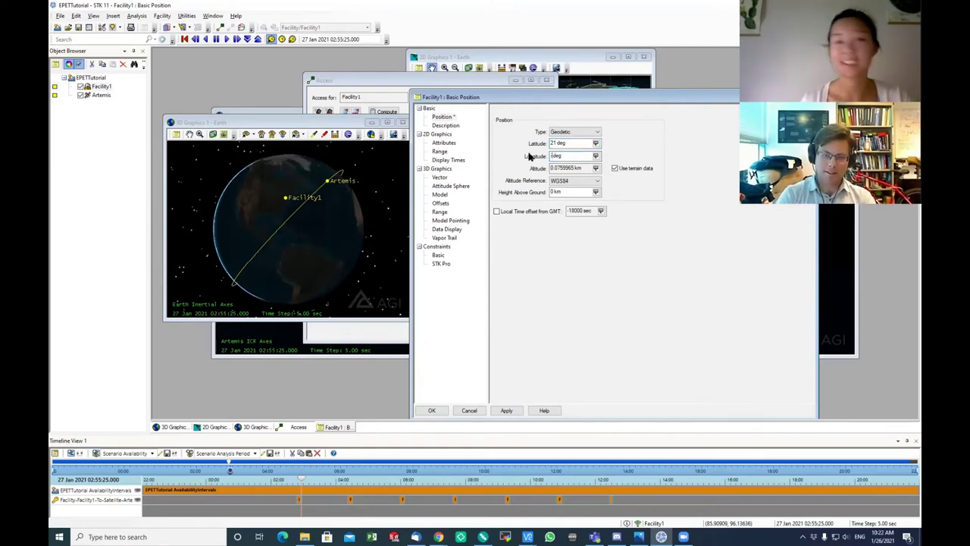
text(52)
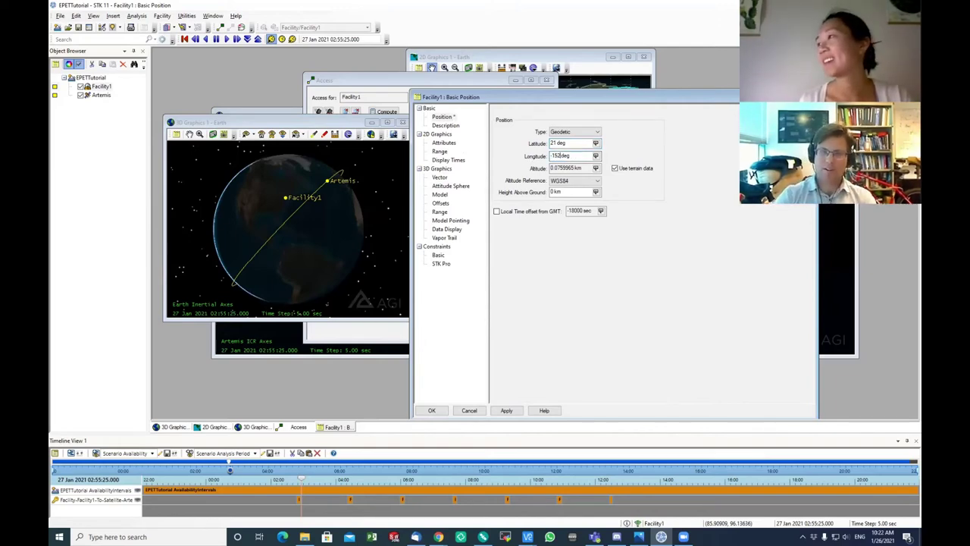
click(508, 409)
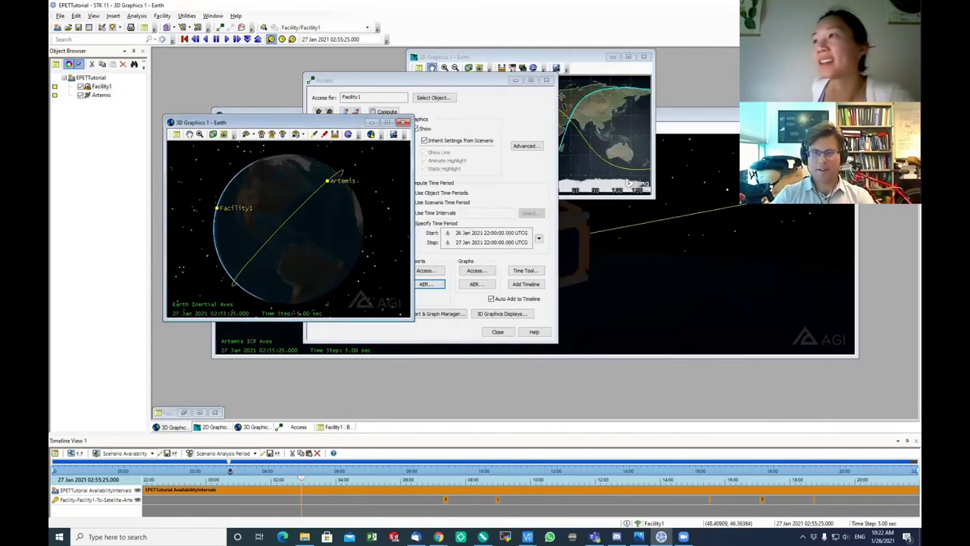
Check Facility1's new spot on the map, then correct its longitude to -159 and confirm.
click(566, 86)
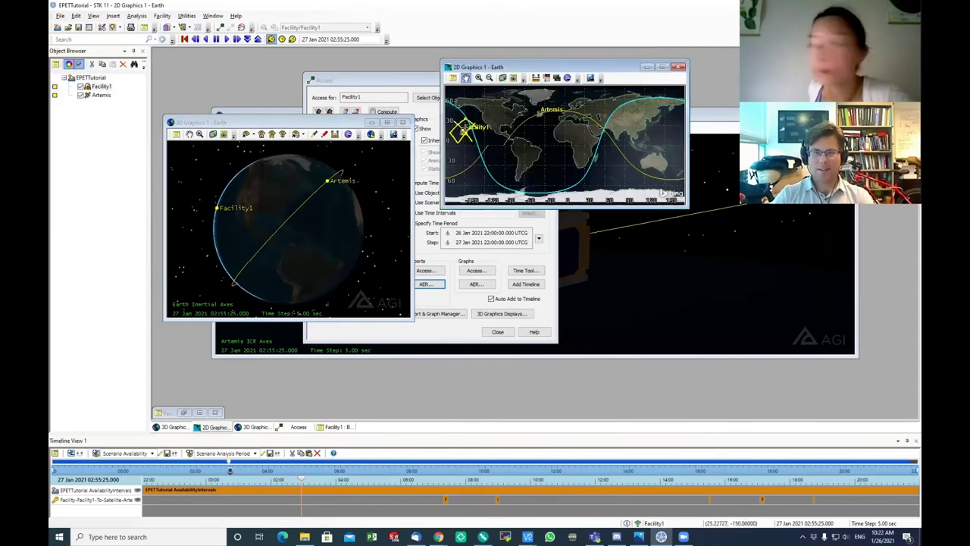
drag(206, 260, 326, 239)
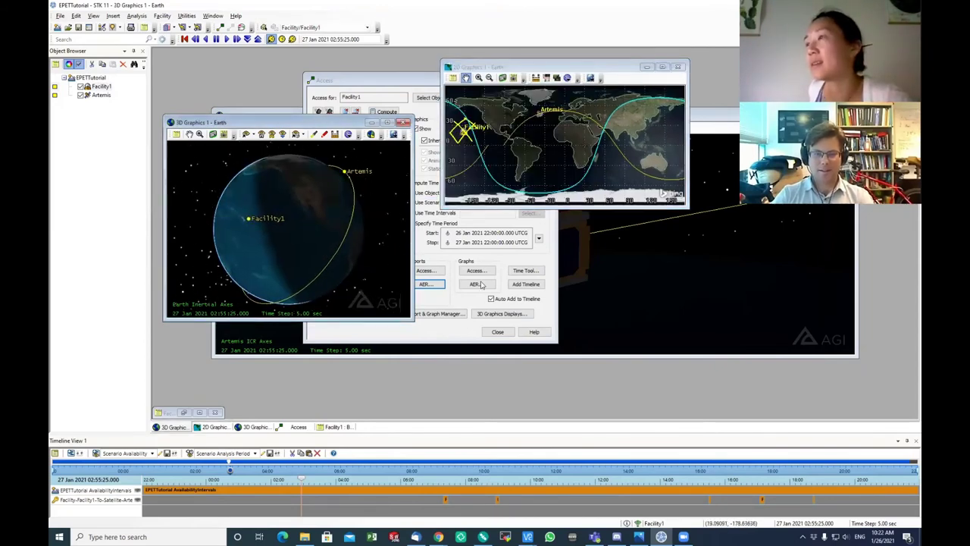
right_click(101, 86)
click(122, 92)
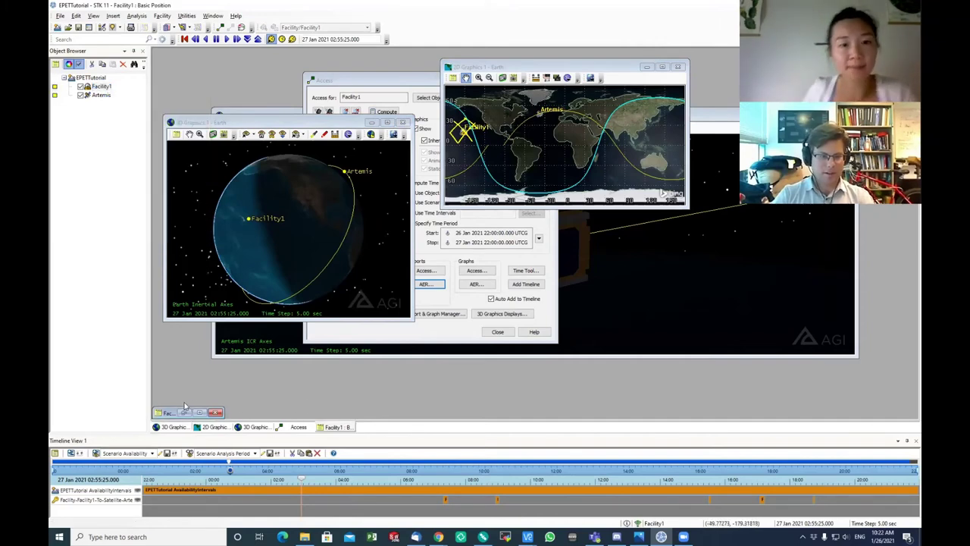
click(184, 412)
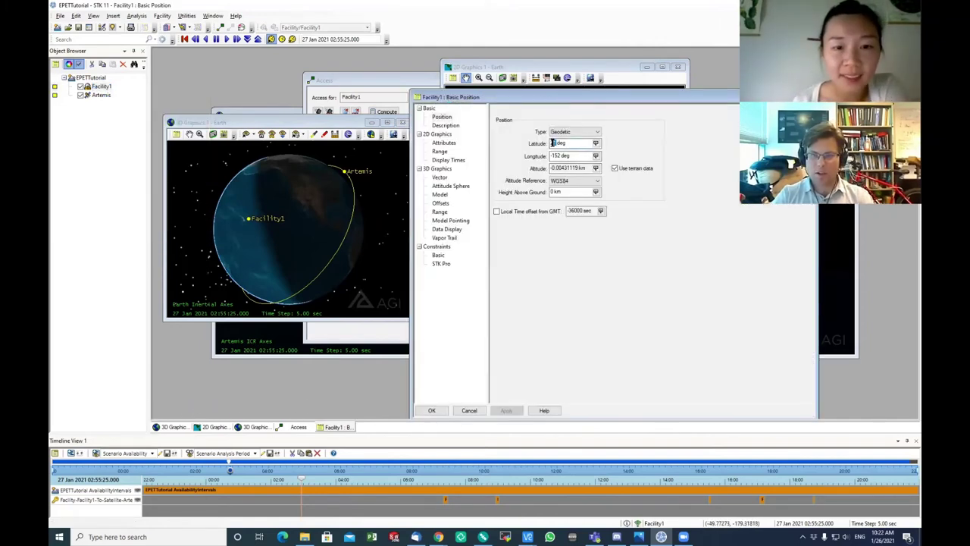
click(560, 155)
key(BackSpace)
text(9)
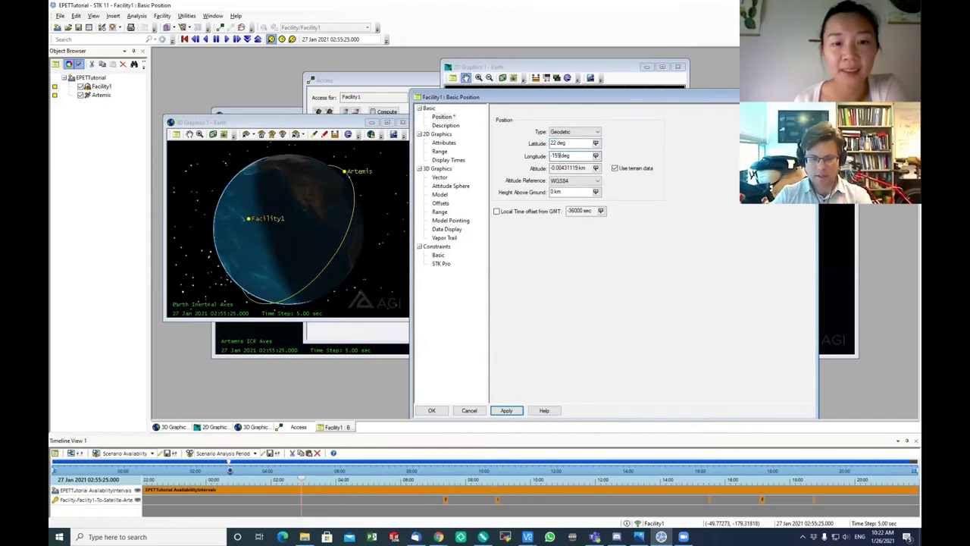
click(506, 410)
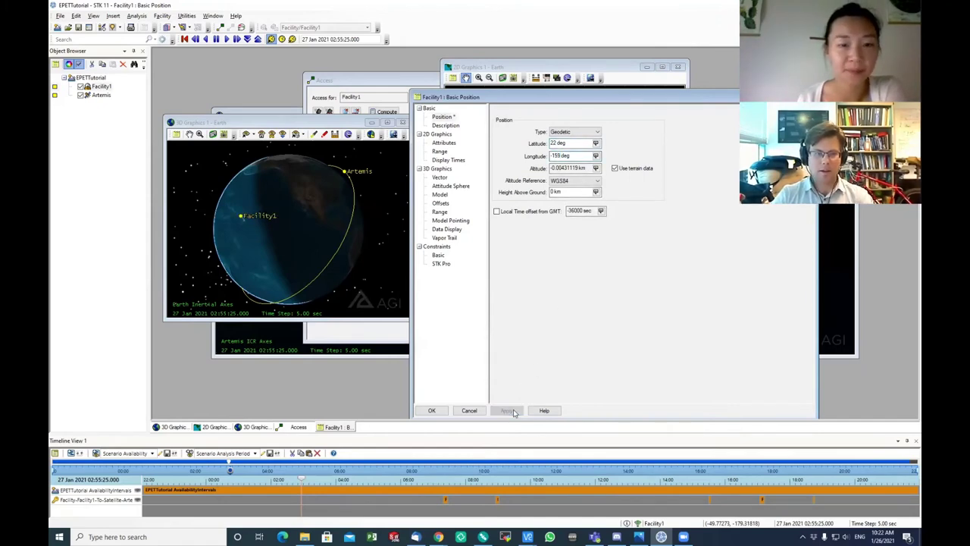
click(431, 410)
Maximize the 3D view, zoom and pan onto Facility1 near Hawaii, then zoom back out.
drag(235, 247, 257, 231)
scroll(265, 227, up, 10)
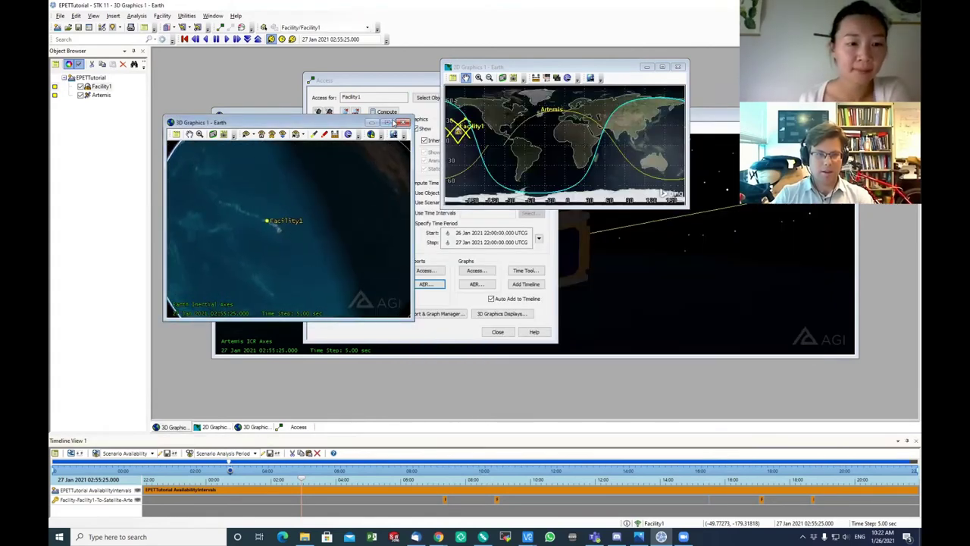
click(388, 122)
scroll(436, 199, down, 8)
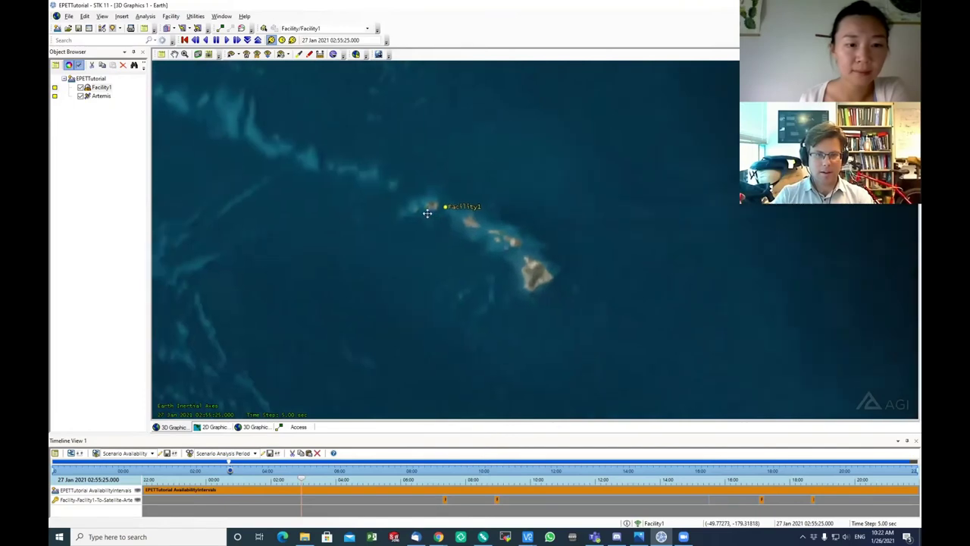
drag(363, 196, 482, 235)
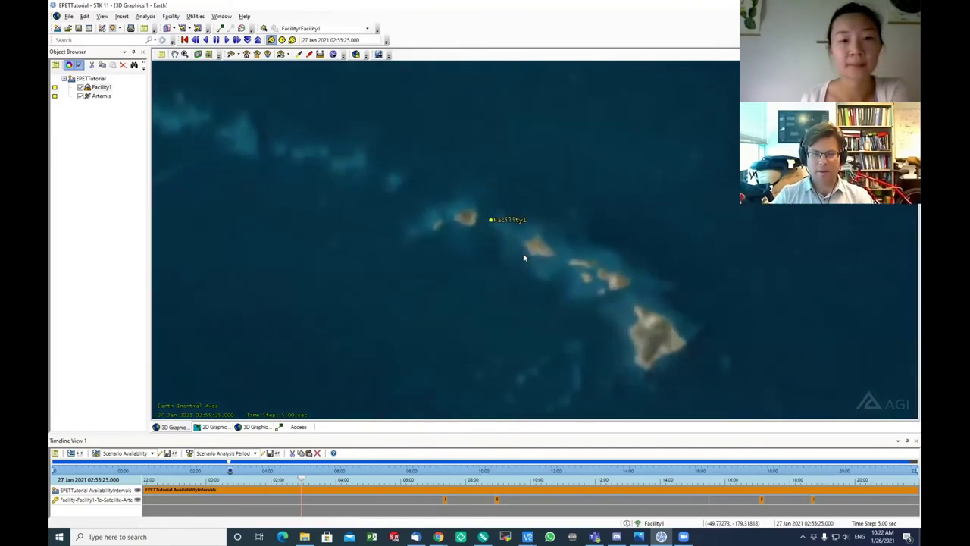
scroll(475, 288, down, 10)
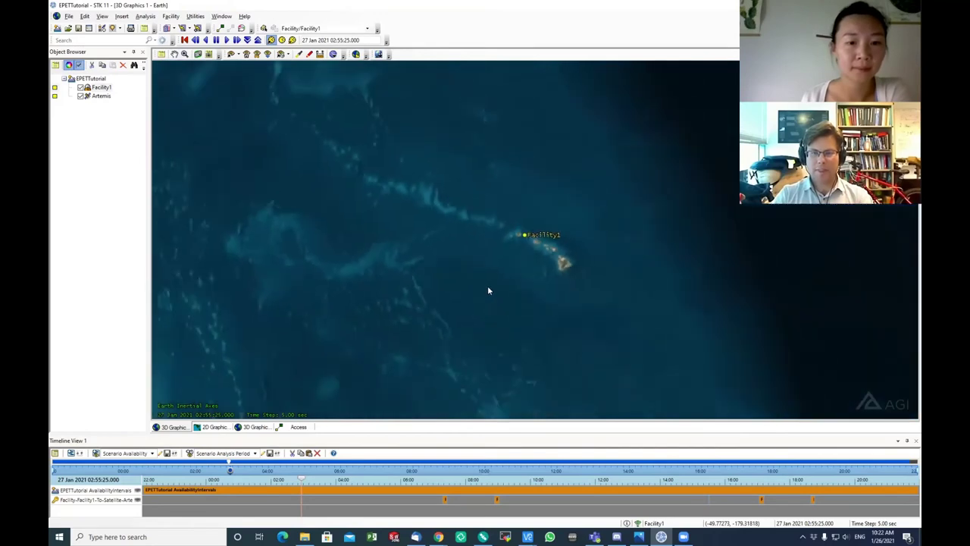
scroll(530, 278, down, 5)
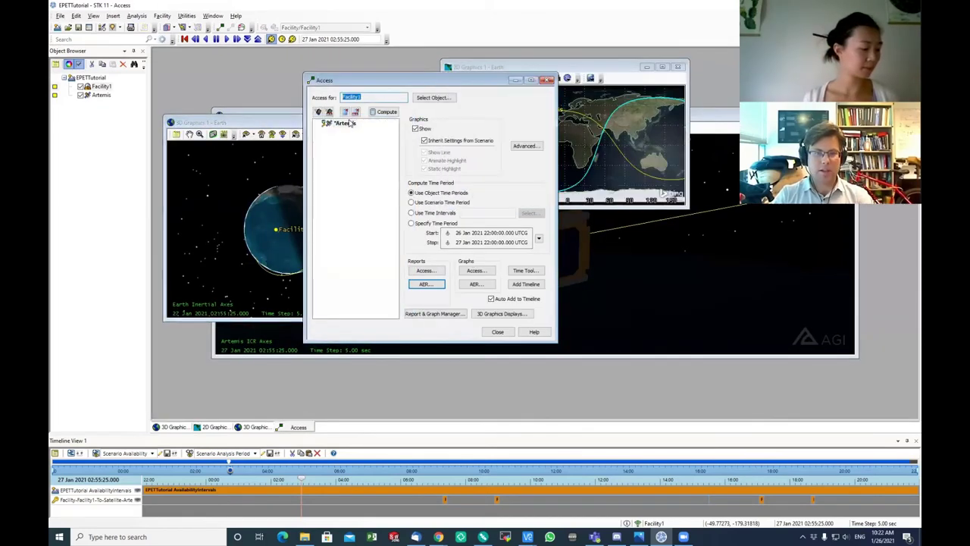
Clear the old accesses and recompute Facility1's access to Artemis.
click(345, 123)
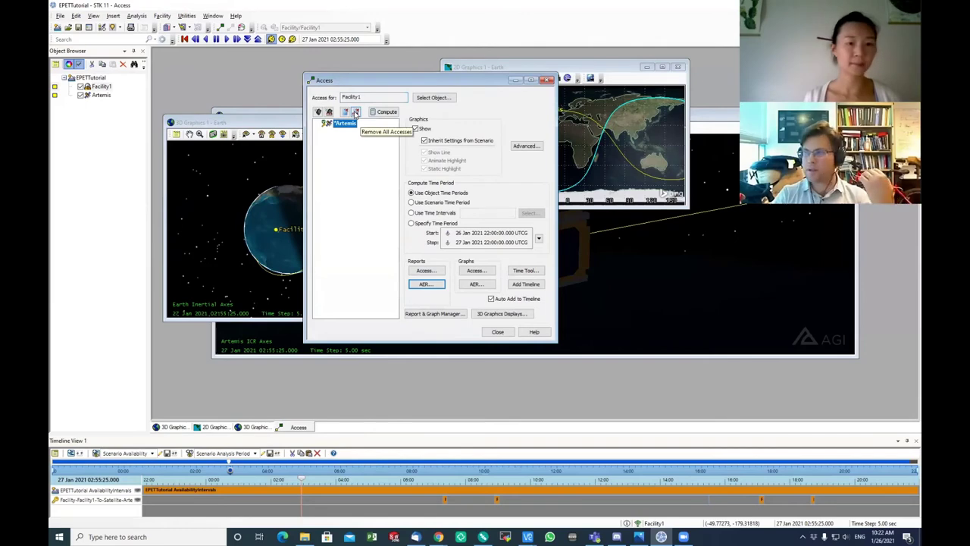
click(356, 112)
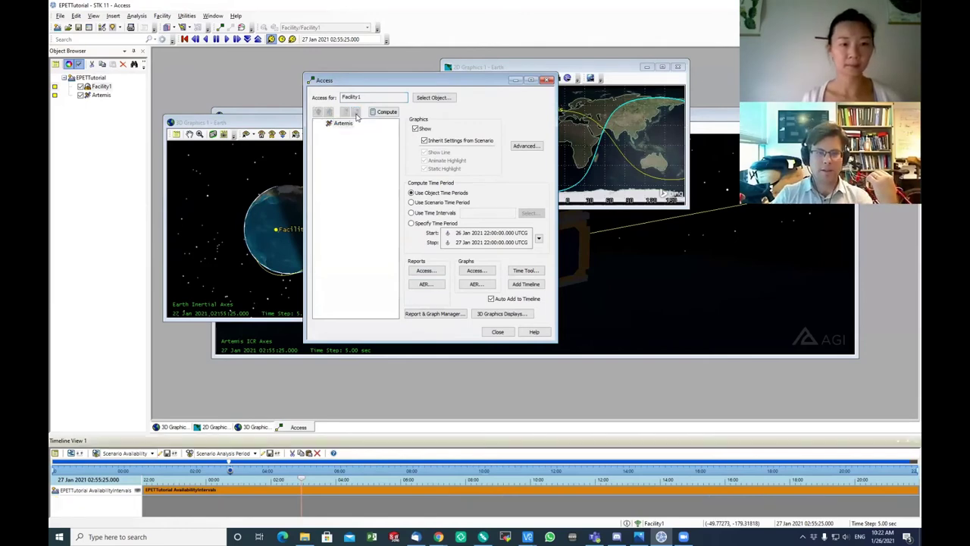
click(339, 124)
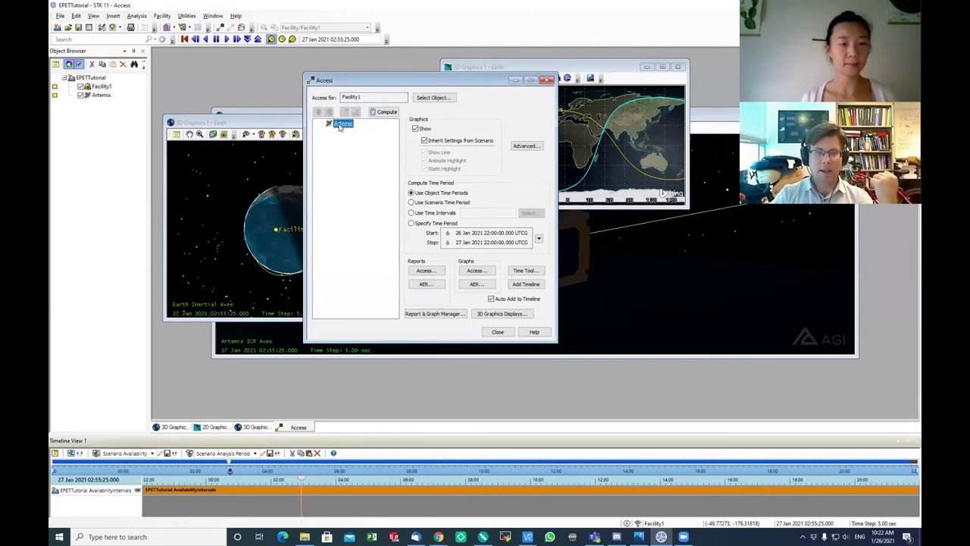
click(390, 114)
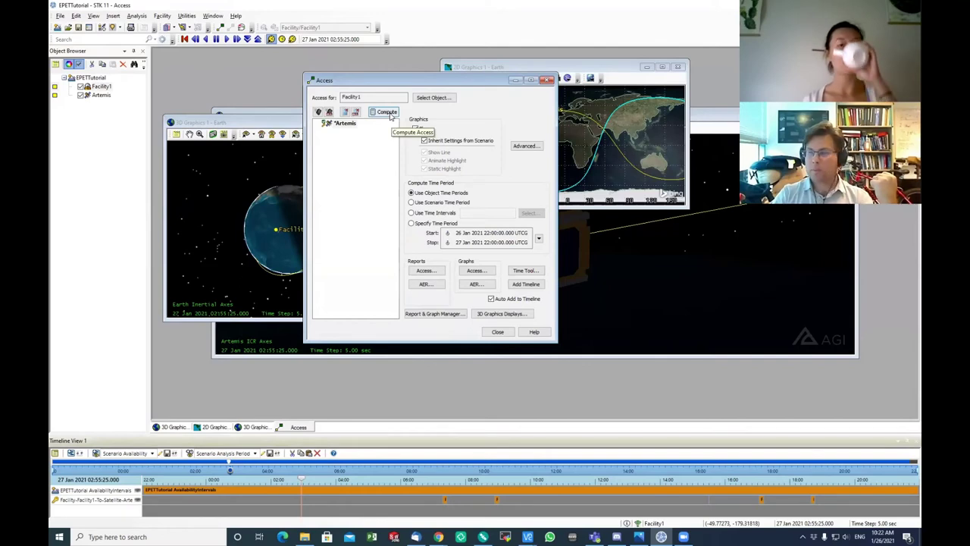
Review the access report of five passes totalling 2443.105 sec, then close it.
click(427, 273)
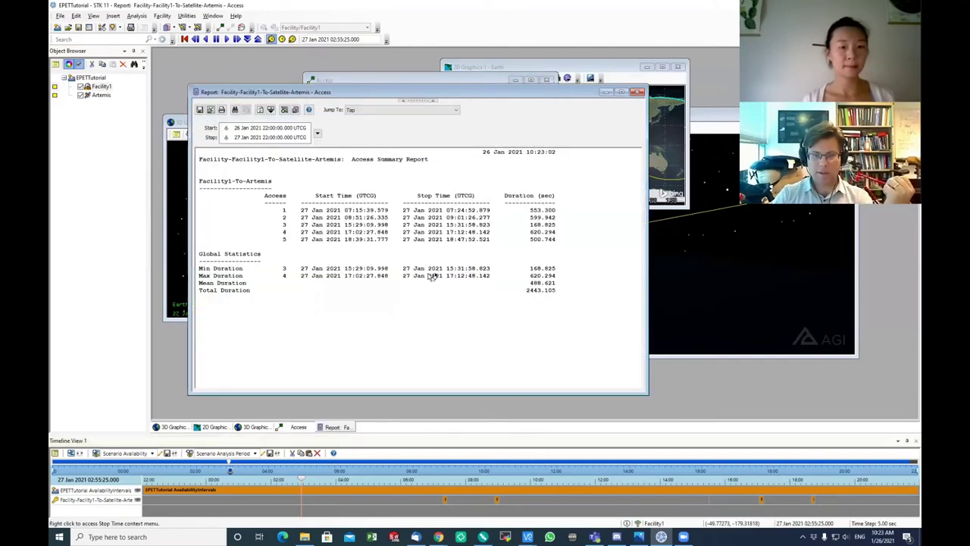
drag(528, 283, 560, 285)
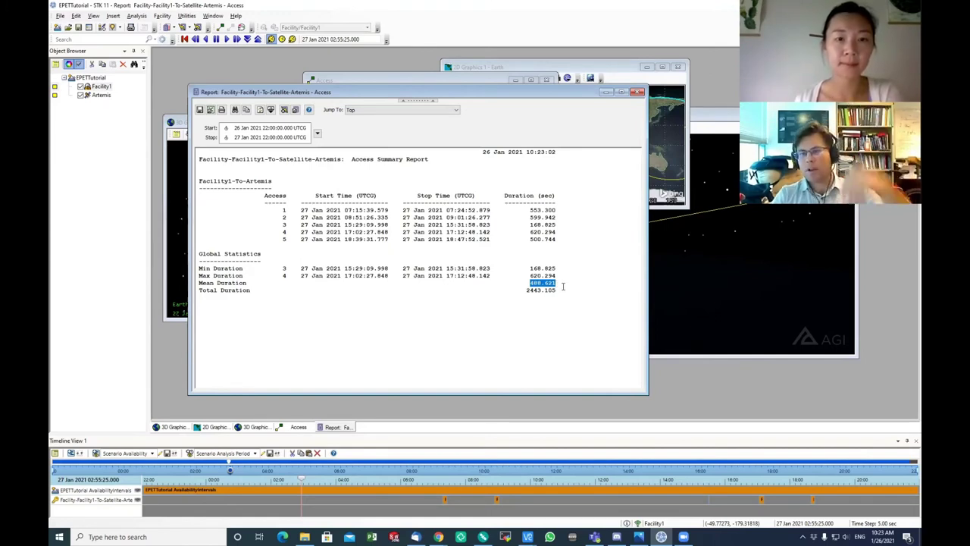
click(639, 92)
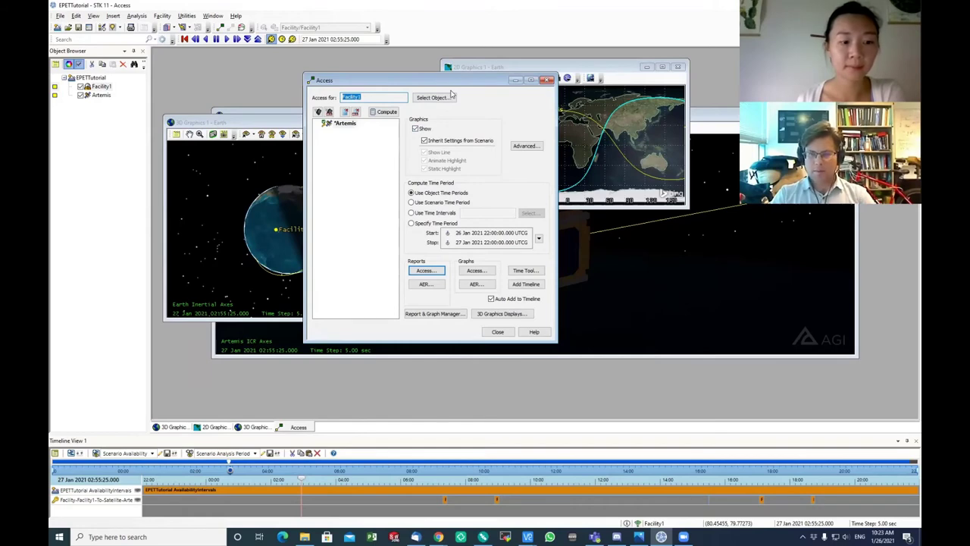
Move the Access window to the right and reposition the 3D Earth view beside it.
drag(396, 82, 517, 111)
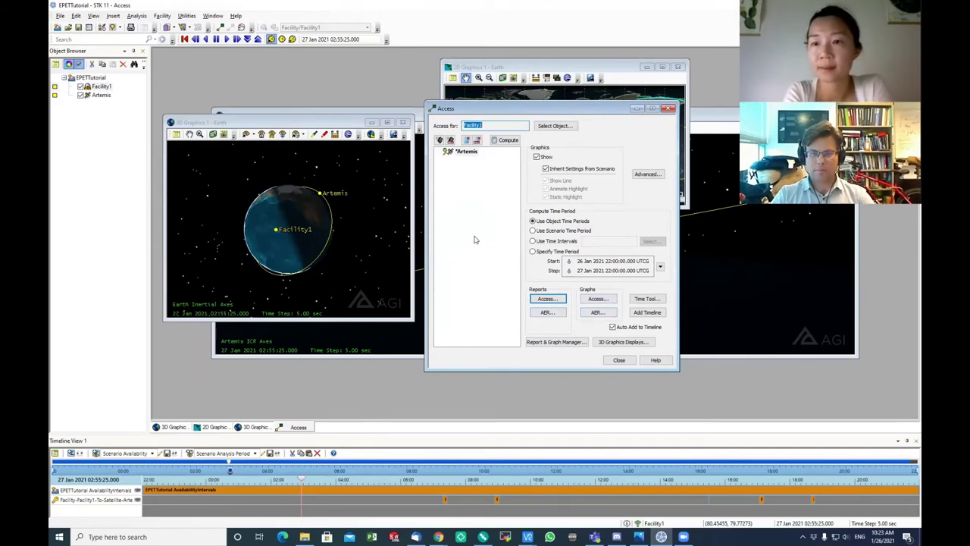
click(343, 124)
drag(343, 124, 339, 118)
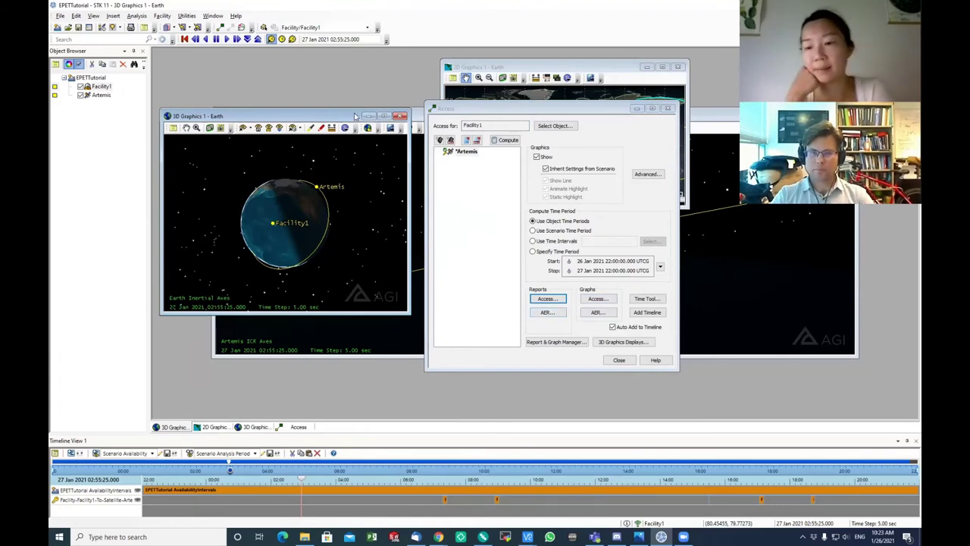
drag(351, 113, 362, 104)
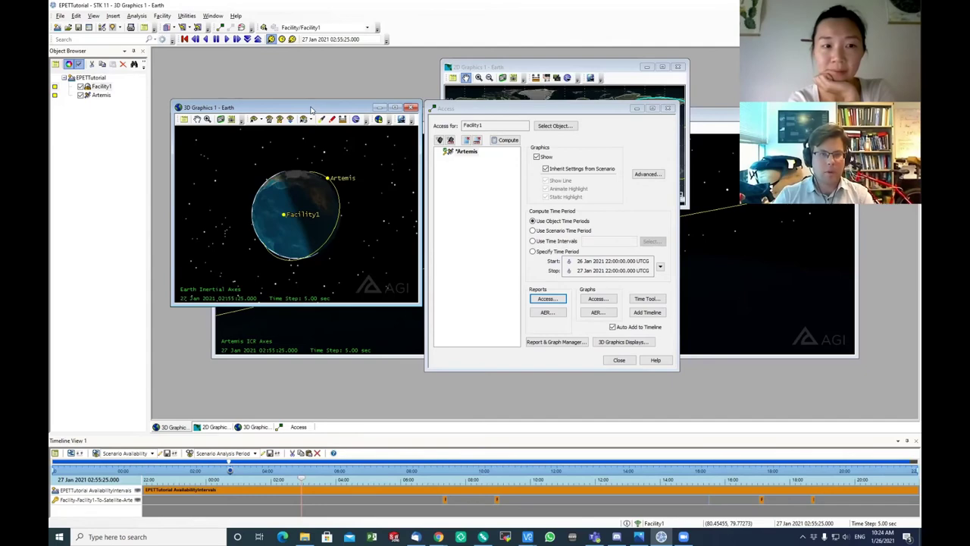
drag(310, 107, 152, 111)
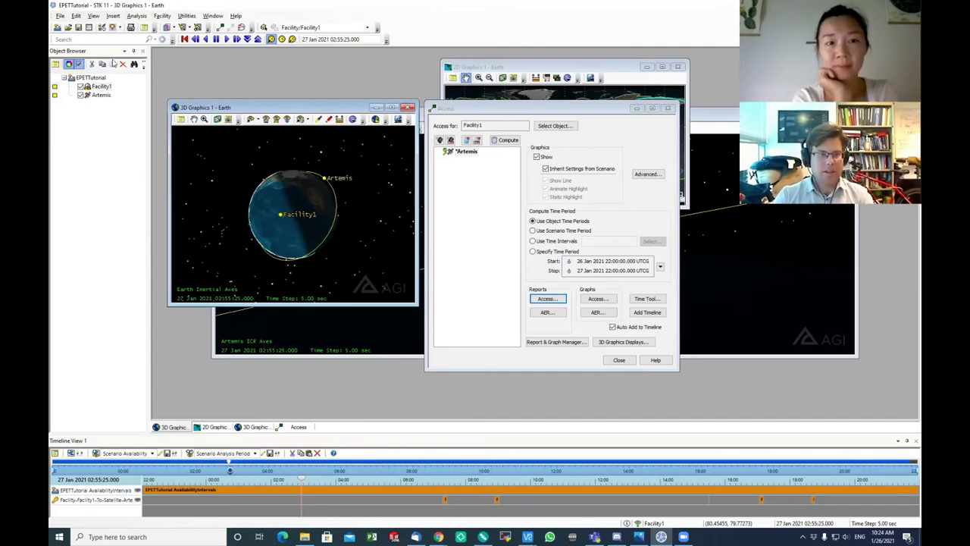
Insert a default Area Target object into the scenario.
click(103, 29)
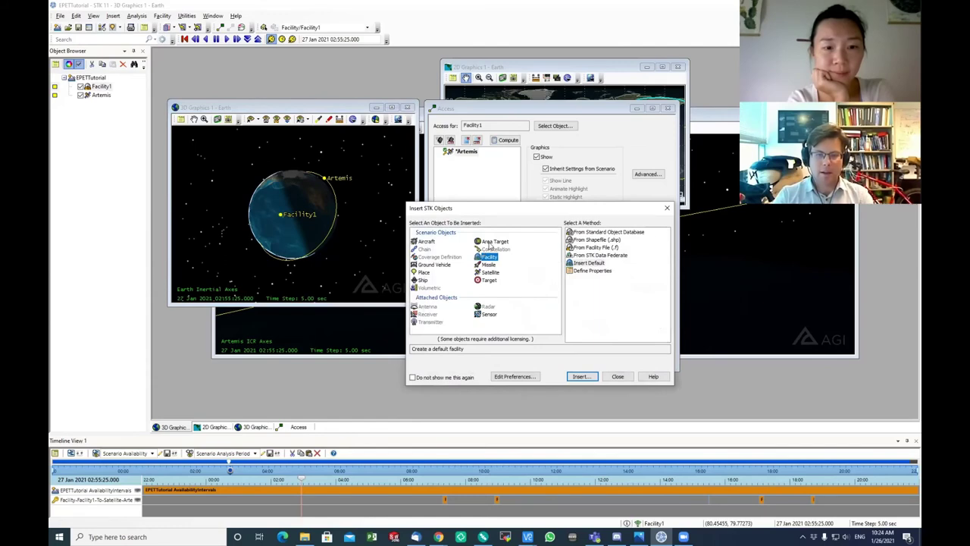
click(494, 241)
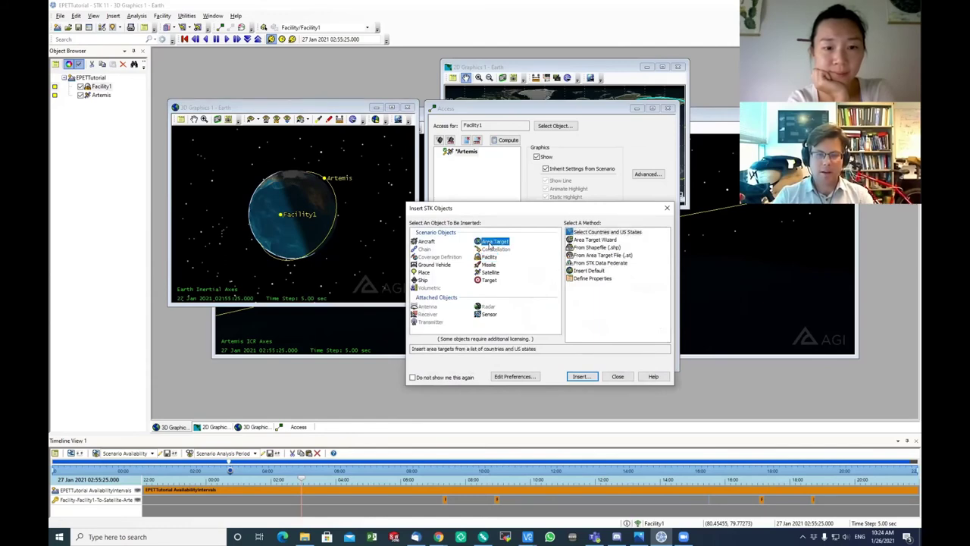
click(592, 233)
click(596, 240)
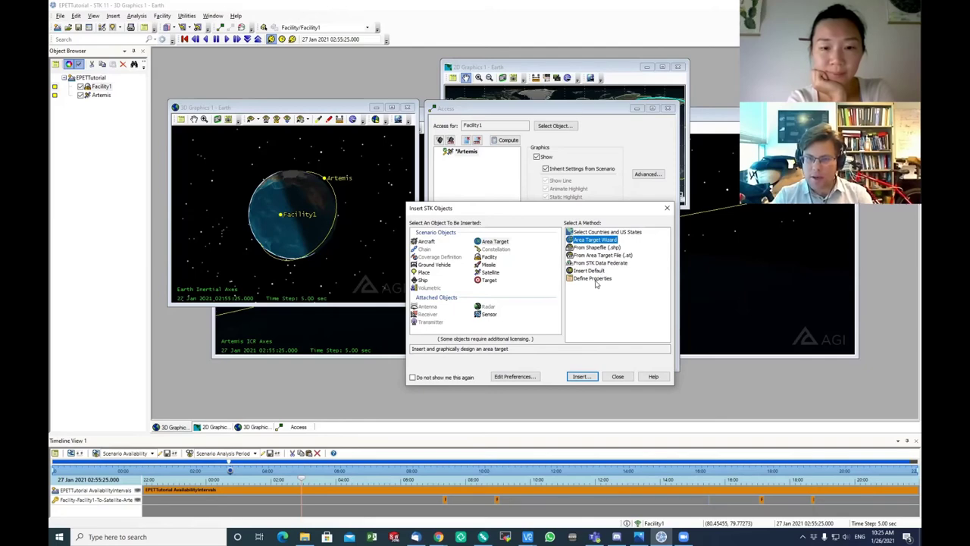
click(595, 271)
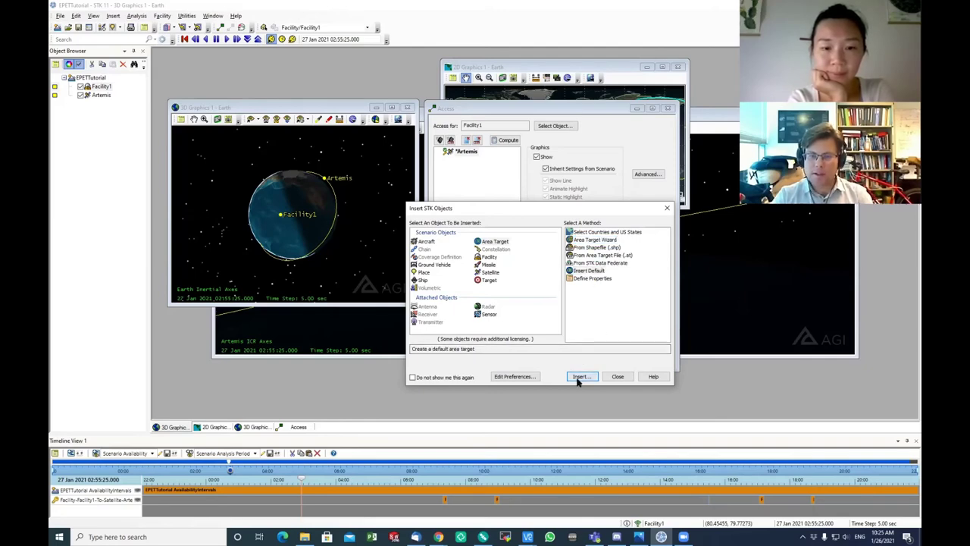
click(579, 377)
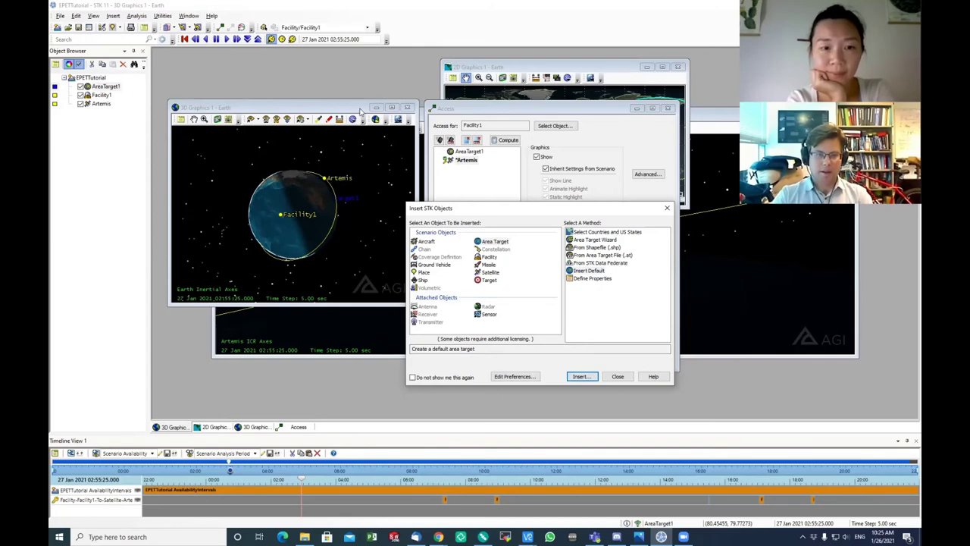
click(618, 376)
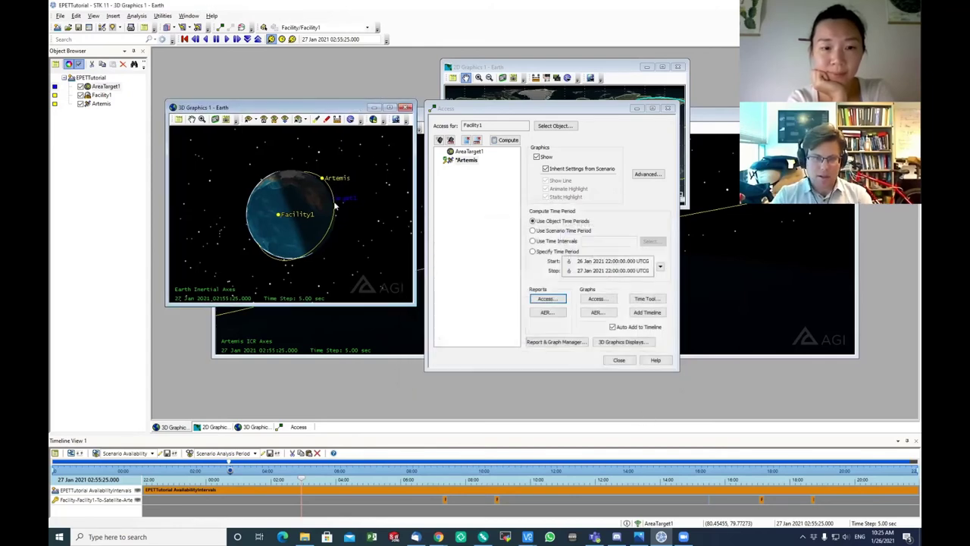
Open AreaTarget1's properties from the object browser.
drag(334, 206, 303, 203)
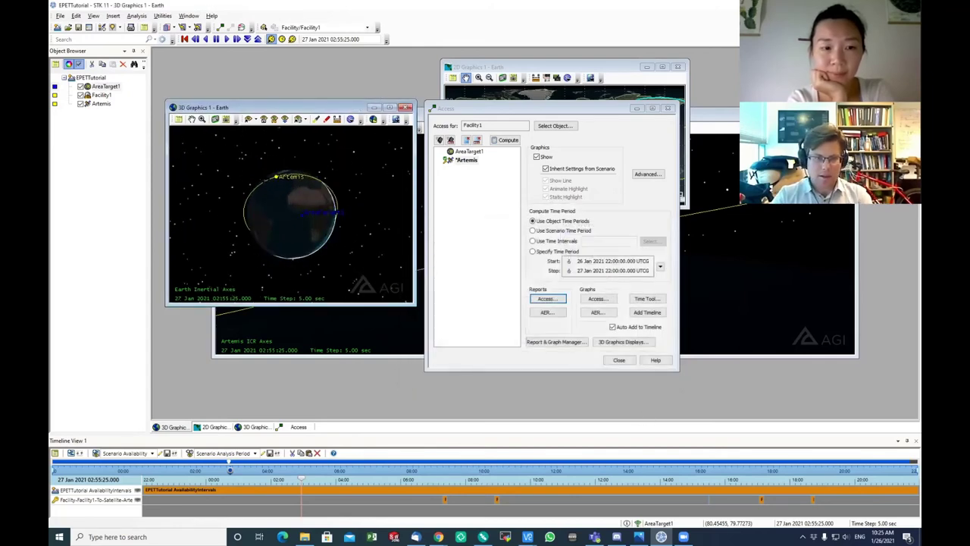
click(104, 87)
right_click(105, 86)
click(136, 256)
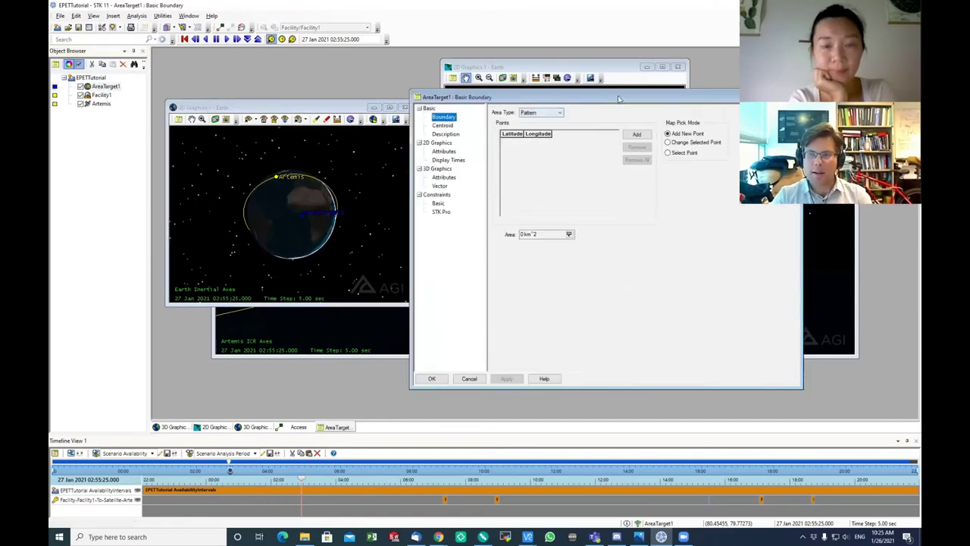
Arrange the boundary properties aside and enlarge the 2D map window.
drag(618, 99, 672, 97)
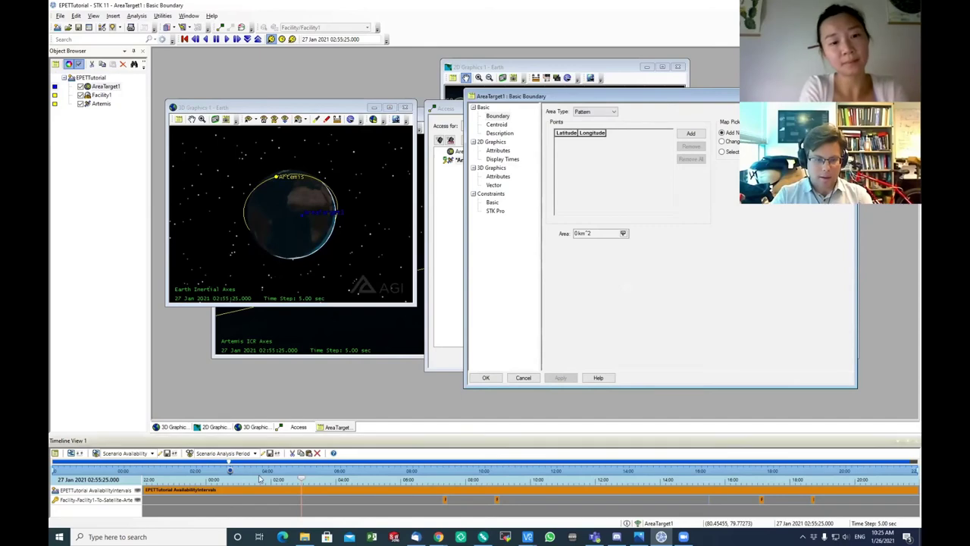
click(215, 429)
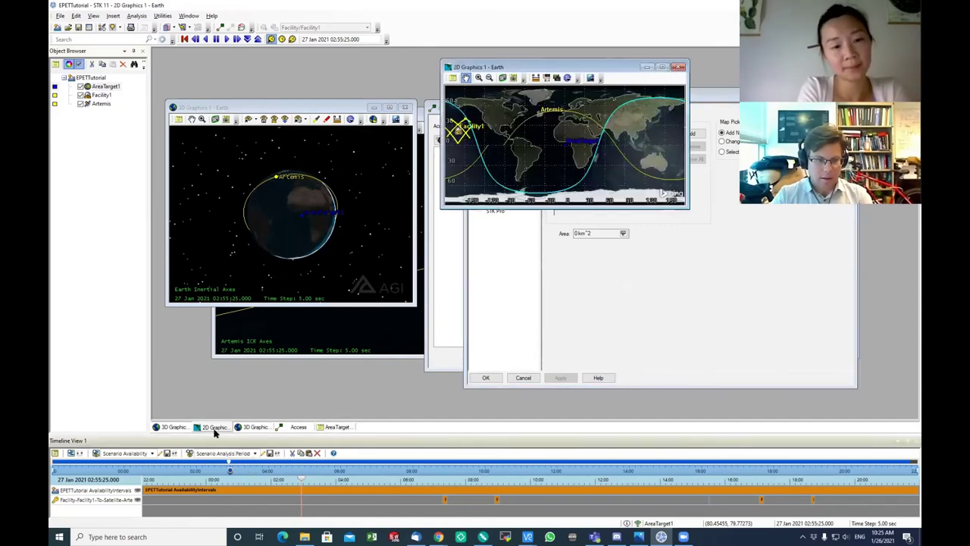
click(662, 67)
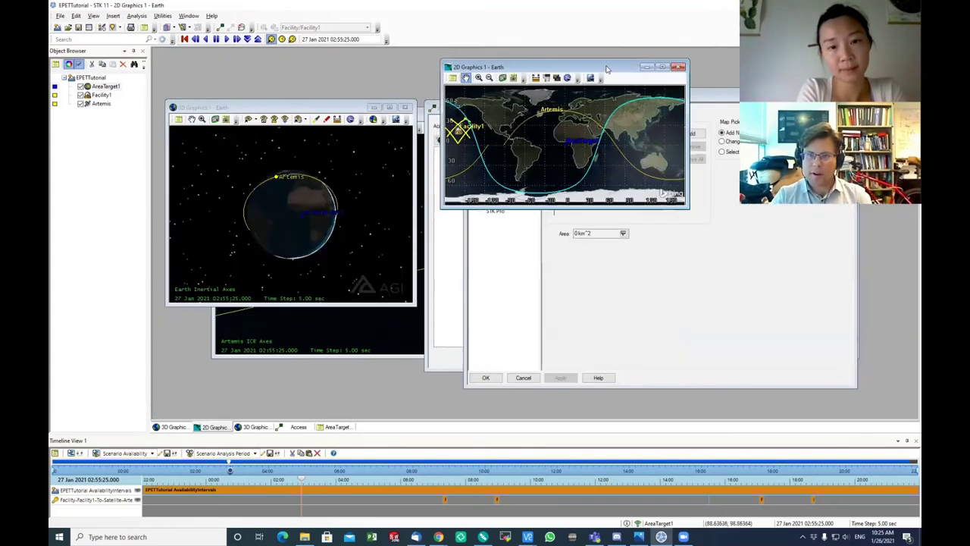
drag(416, 203, 697, 356)
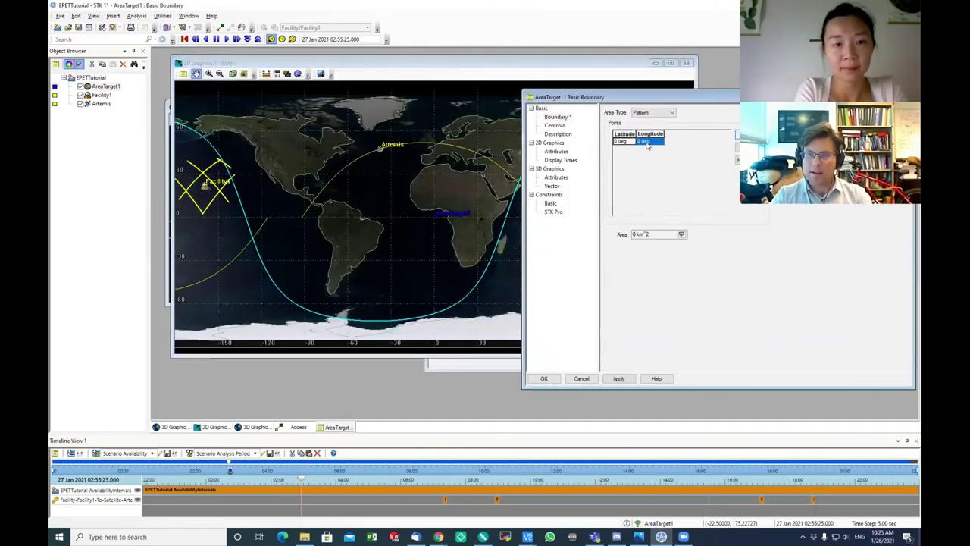
click(261, 124)
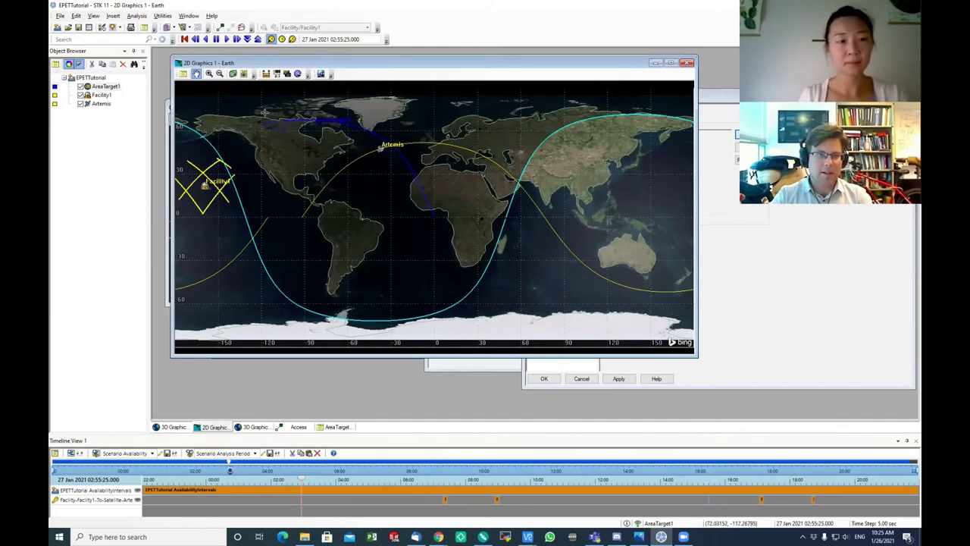
Add a sixth boundary point near Hudson Bay, delete the 0°, 0° point, and apply.
double_click(293, 115)
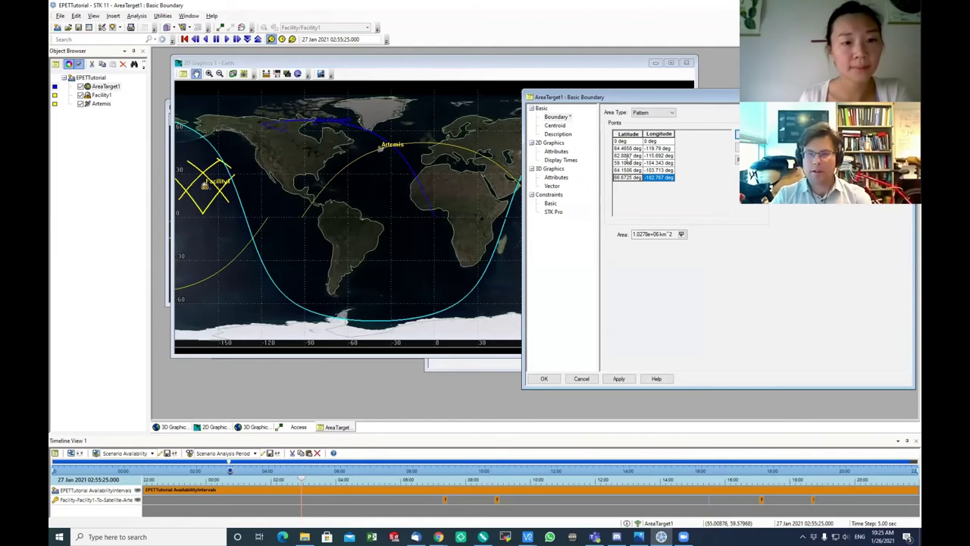
click(655, 142)
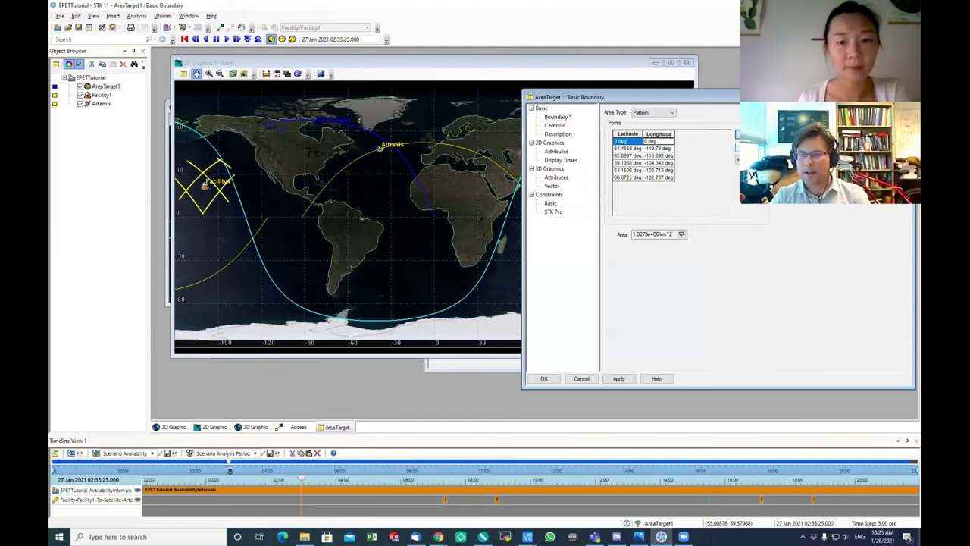
key(Delete)
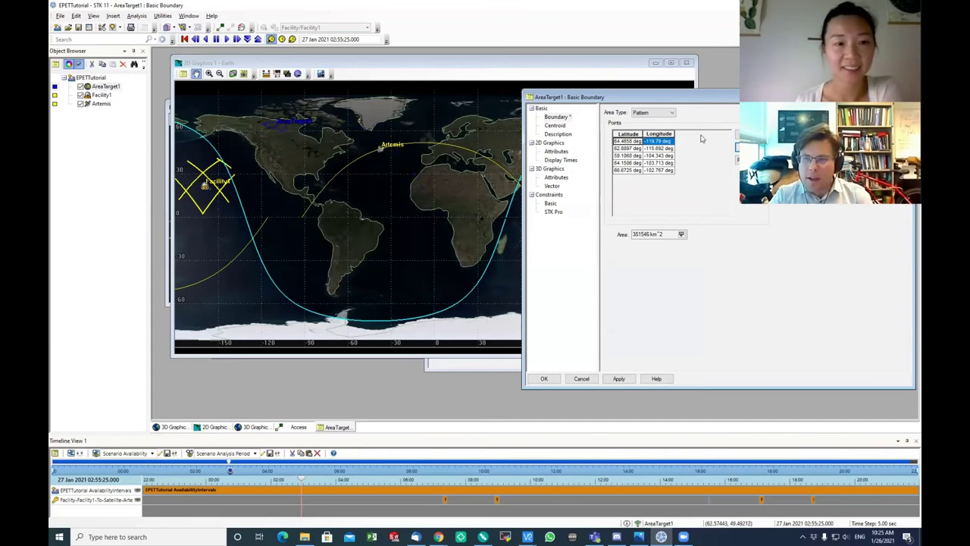
click(619, 376)
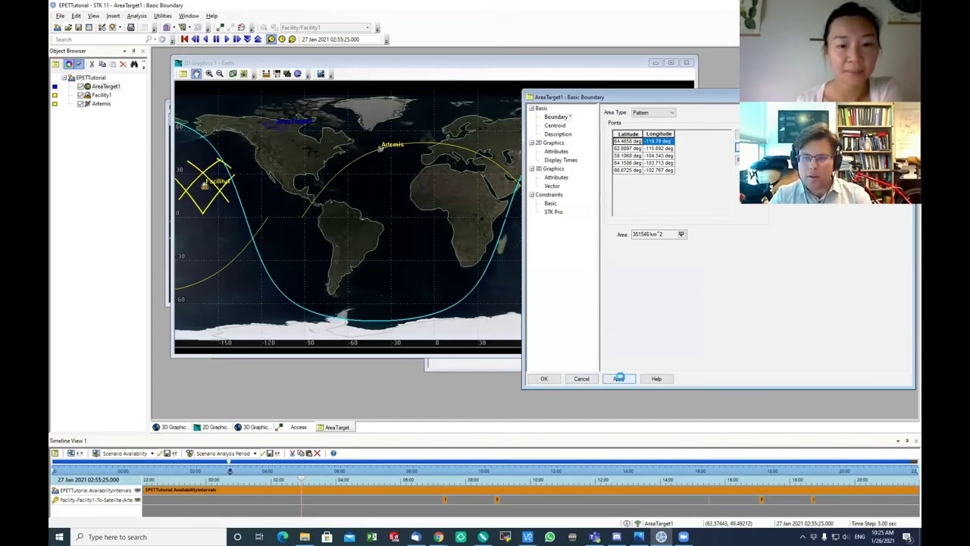
click(554, 125)
Set AreaTarget1's 2D Graphics colour to yellow and apply it.
click(558, 134)
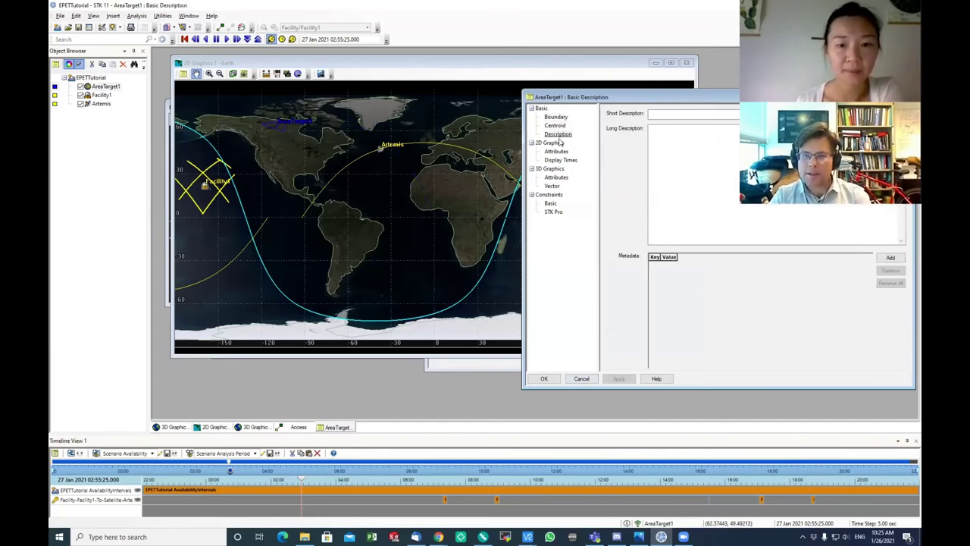
click(556, 152)
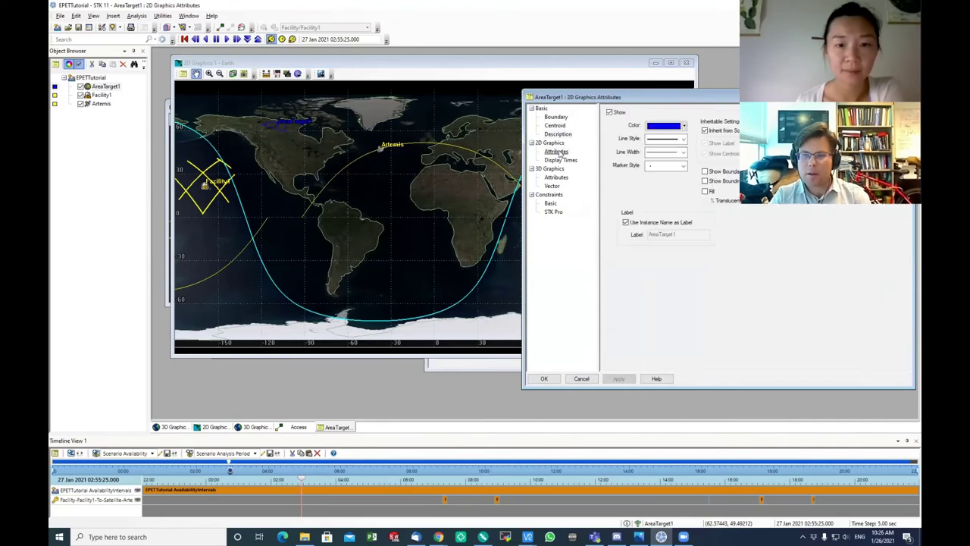
click(667, 126)
click(686, 140)
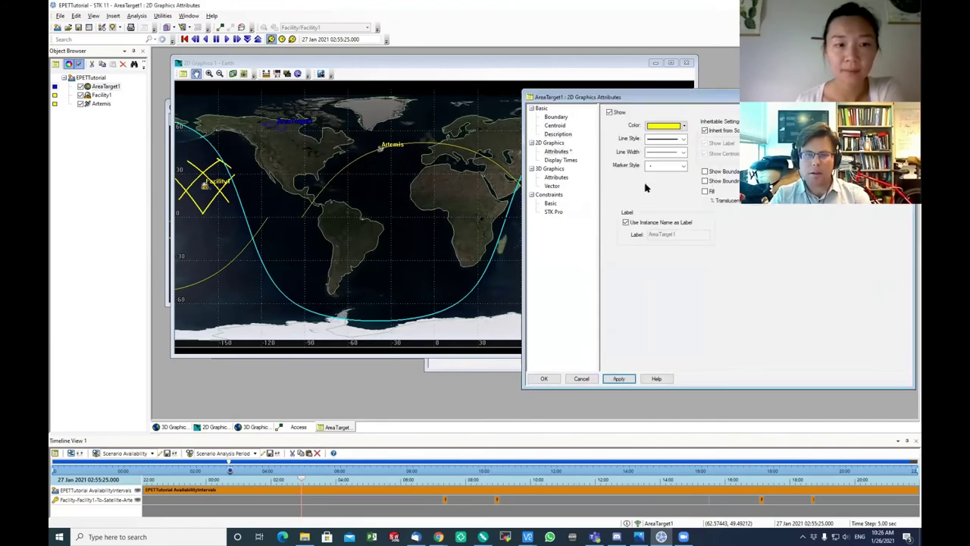
click(619, 378)
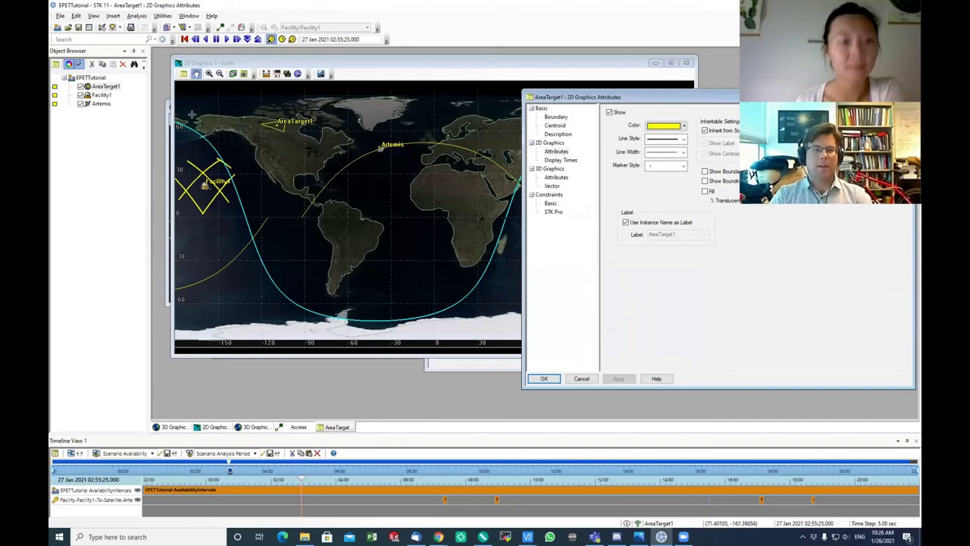
click(558, 119)
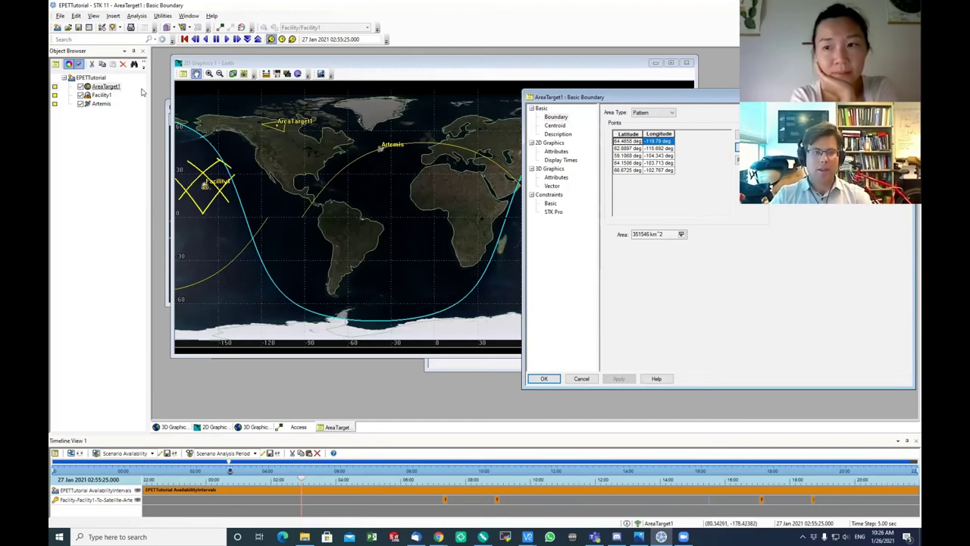
From Artemis's Access tool, choose AreaTarget1 as the target and compute access.
right_click(109, 89)
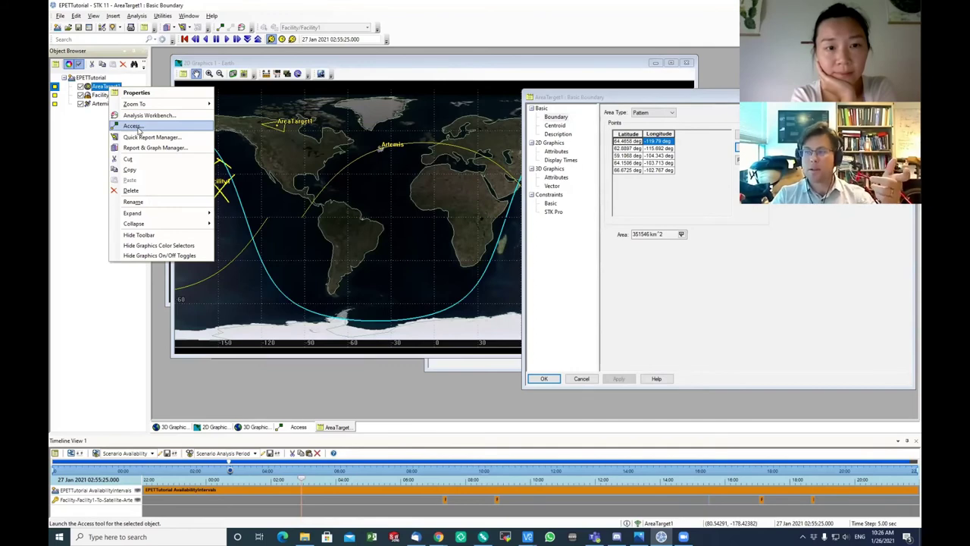
click(133, 125)
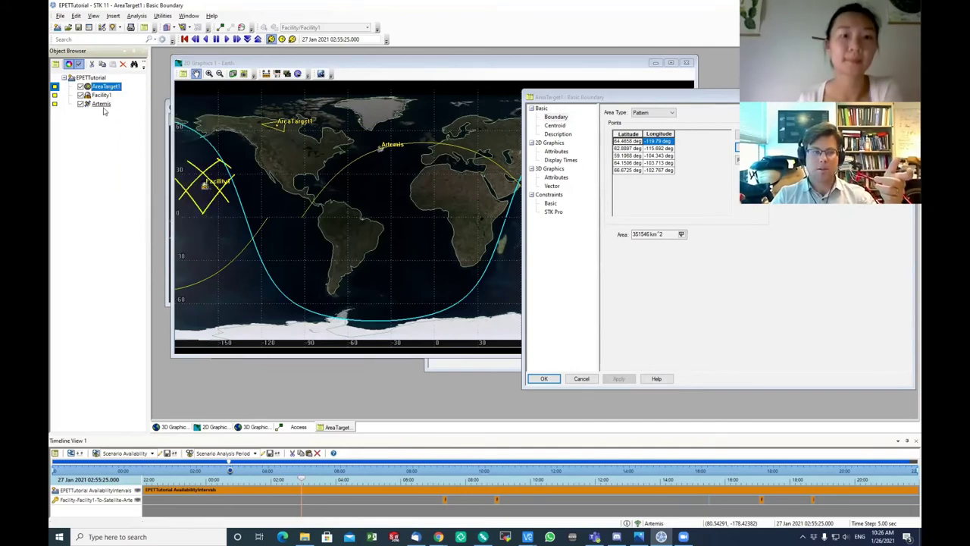
right_click(102, 104)
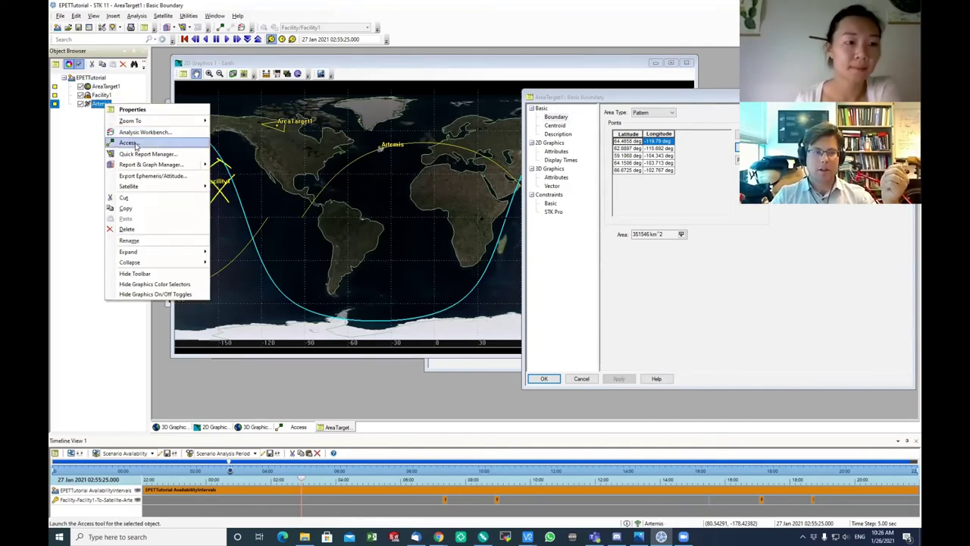
click(136, 144)
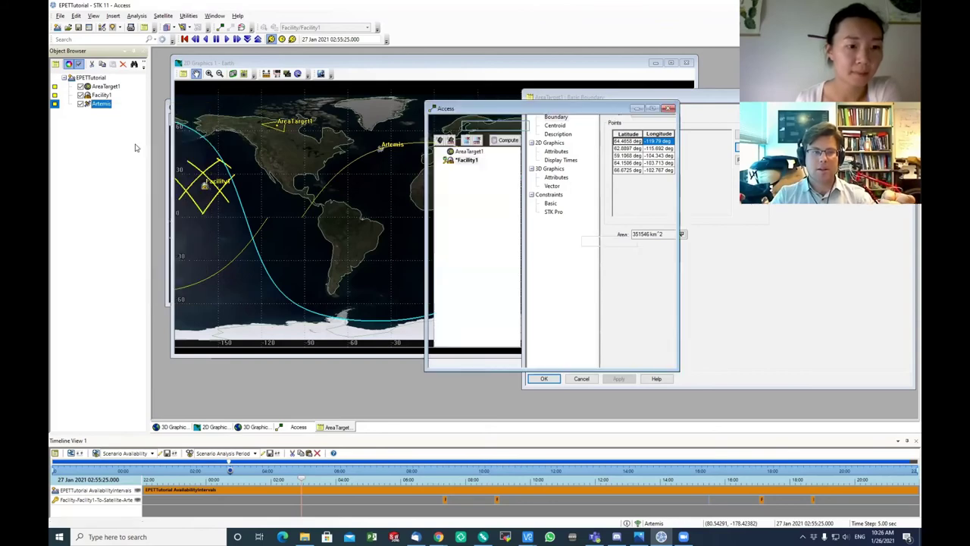
click(470, 160)
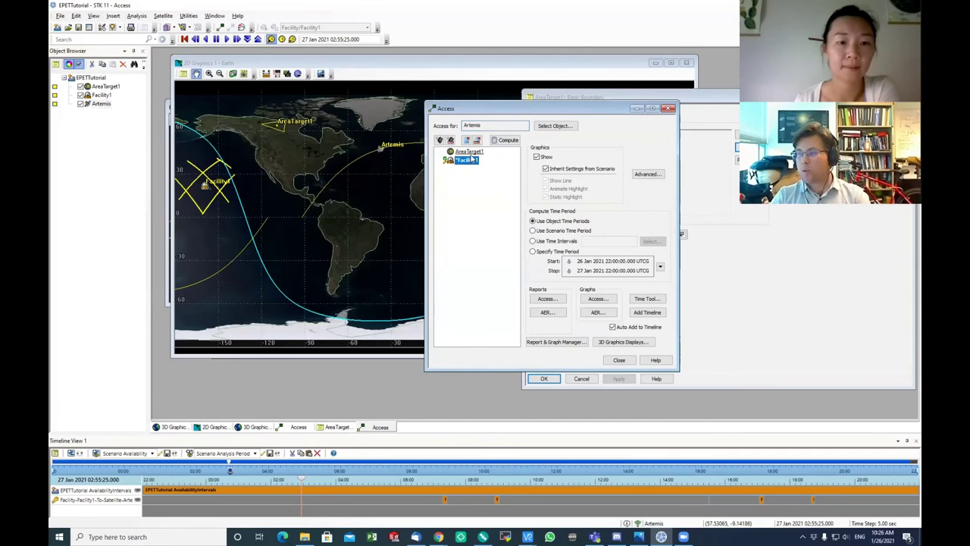
click(469, 152)
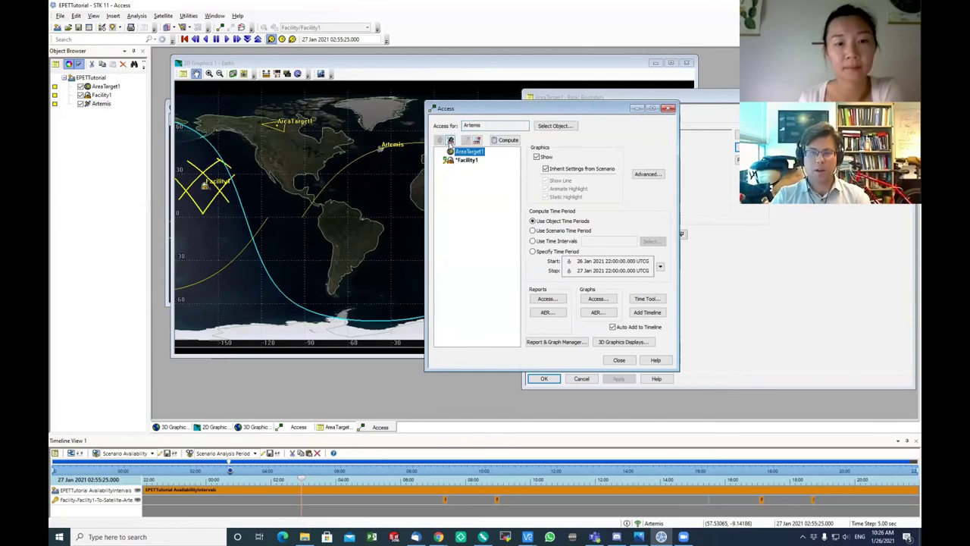
click(509, 142)
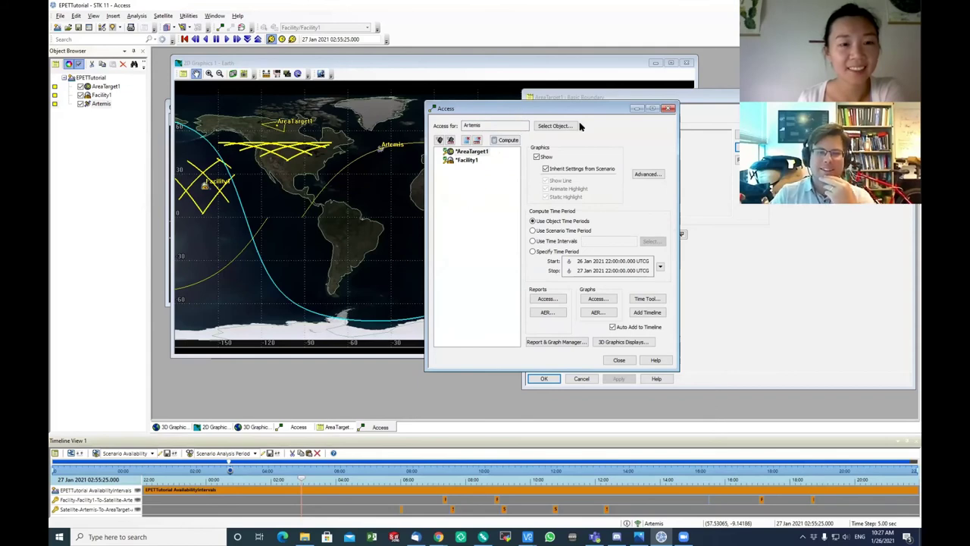
Move the Access window aside so the 2D Graphics 1 world map is in front.
drag(519, 111, 576, 142)
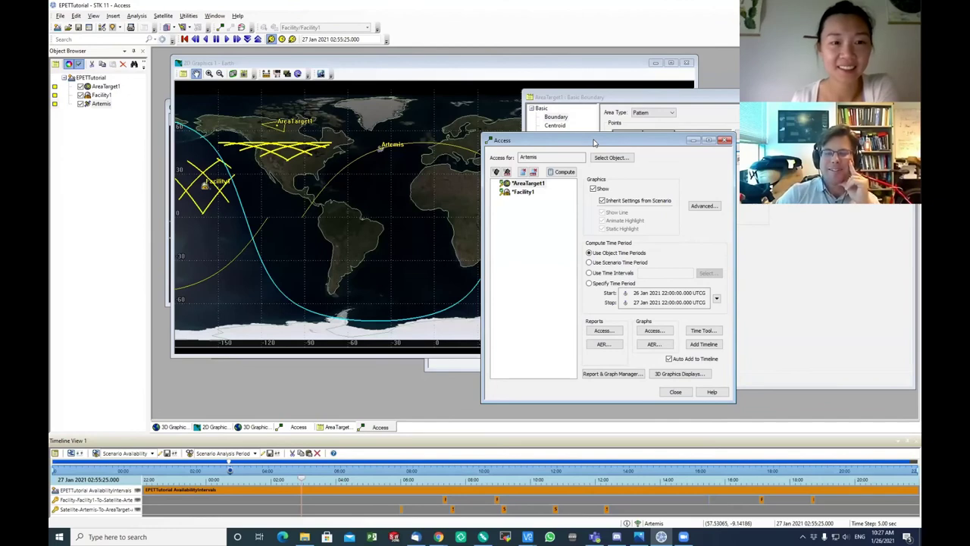
drag(594, 141, 666, 145)
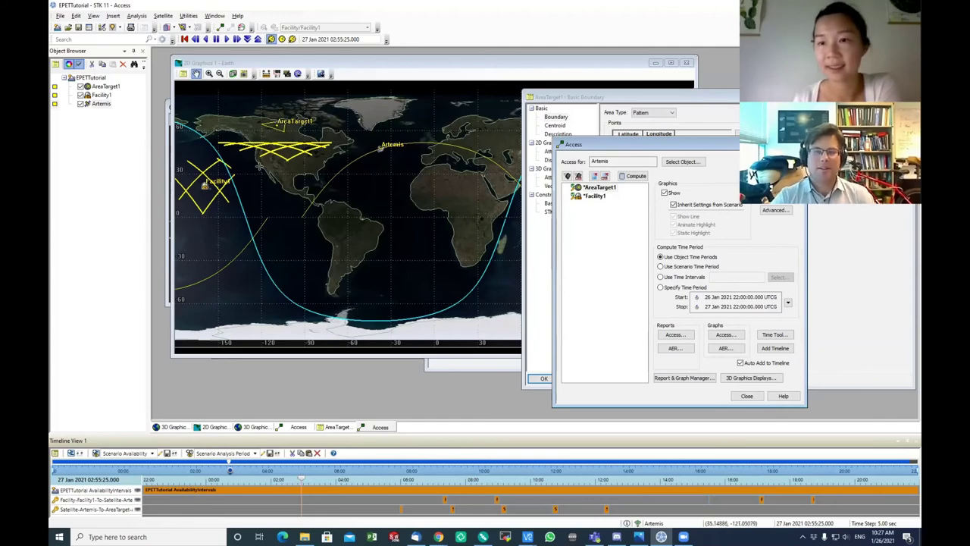
click(439, 198)
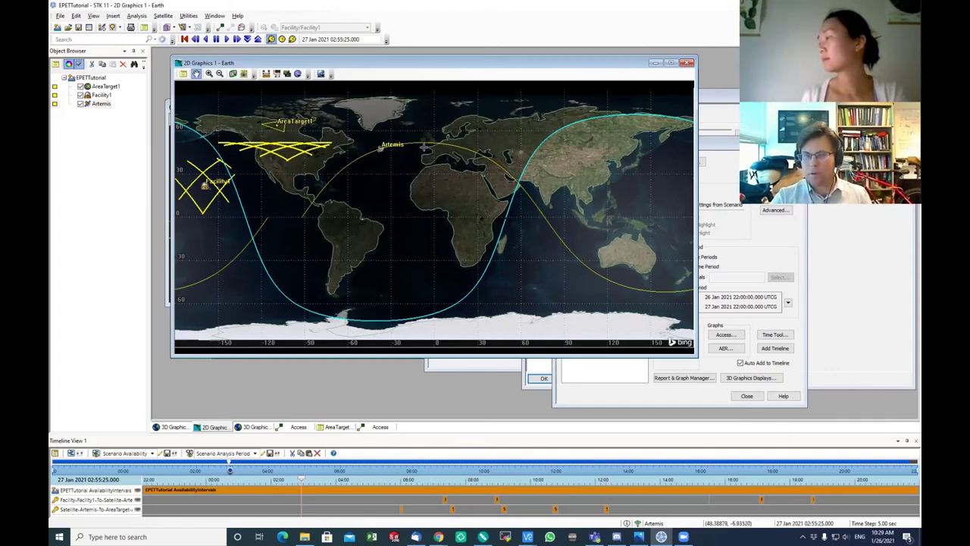
Open the Orbit Wizard for the Artemis satellite.
click(101, 104)
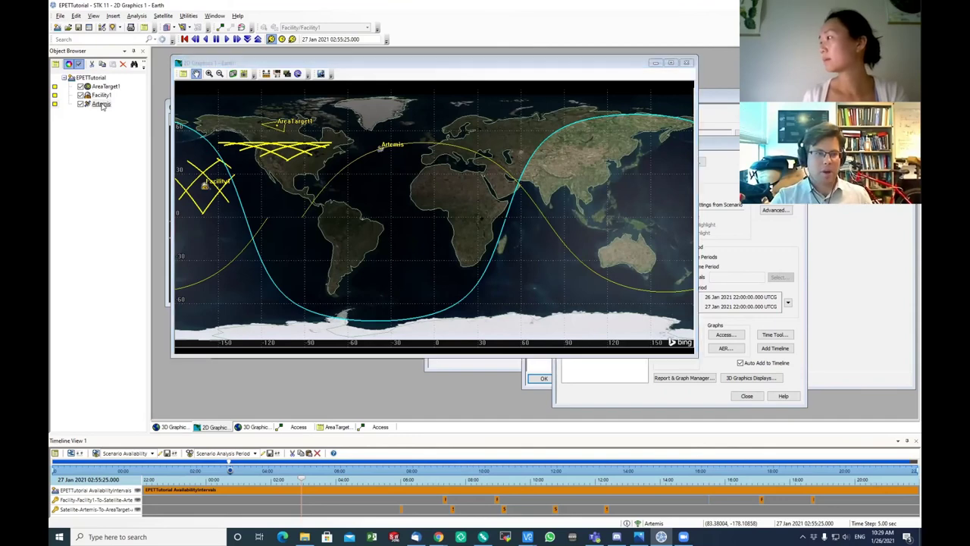
right_click(101, 105)
mouse_move(127, 190)
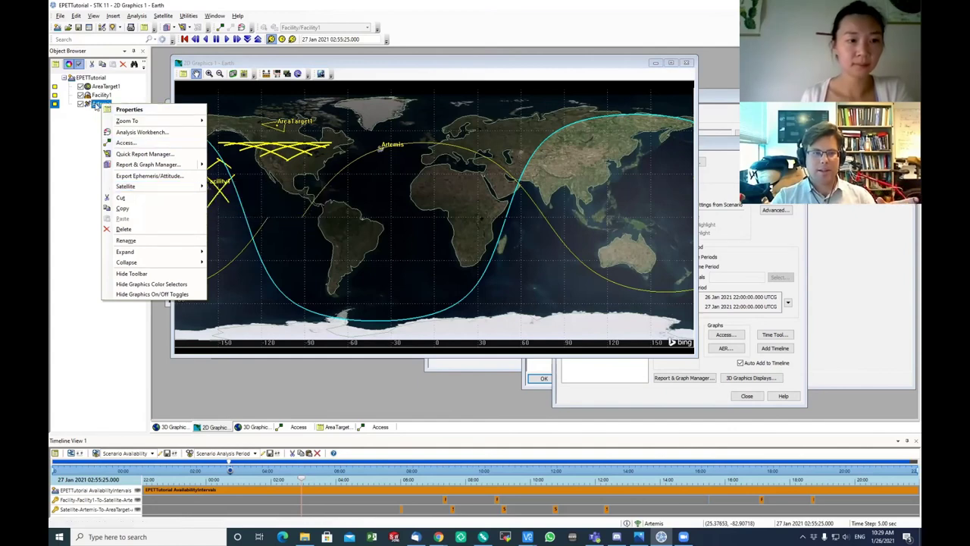
click(255, 208)
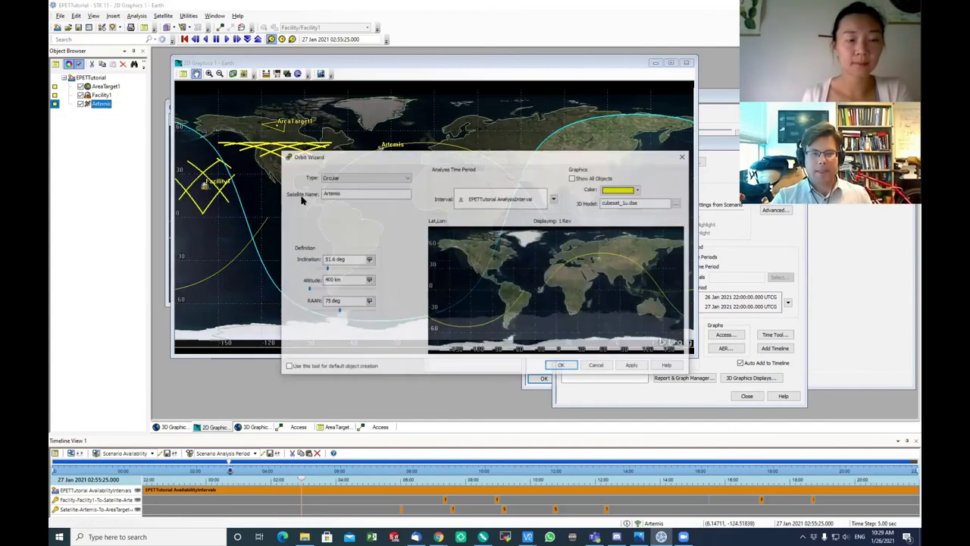
Change Artemis's inclination from 51.6 to 70 degrees and apply it.
double_click(328, 259)
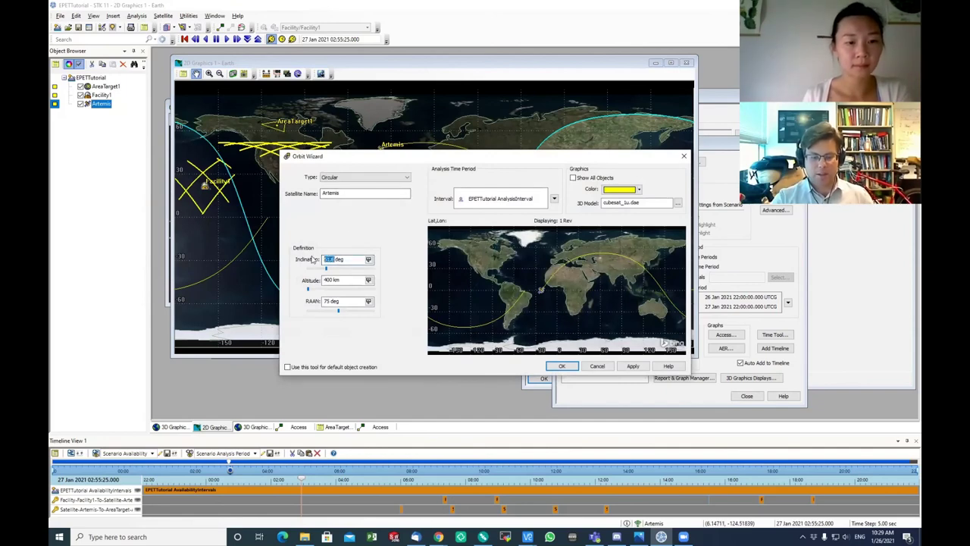
text(70)
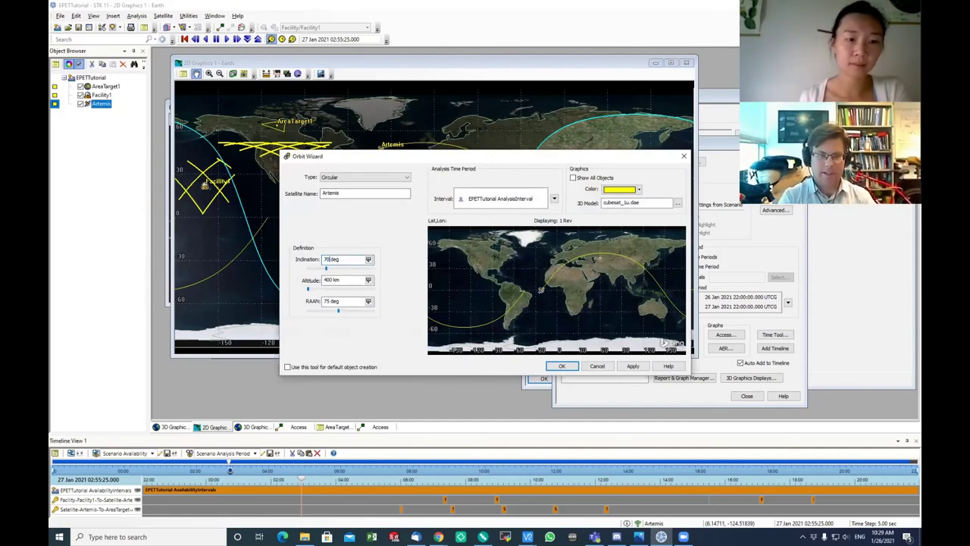
click(632, 366)
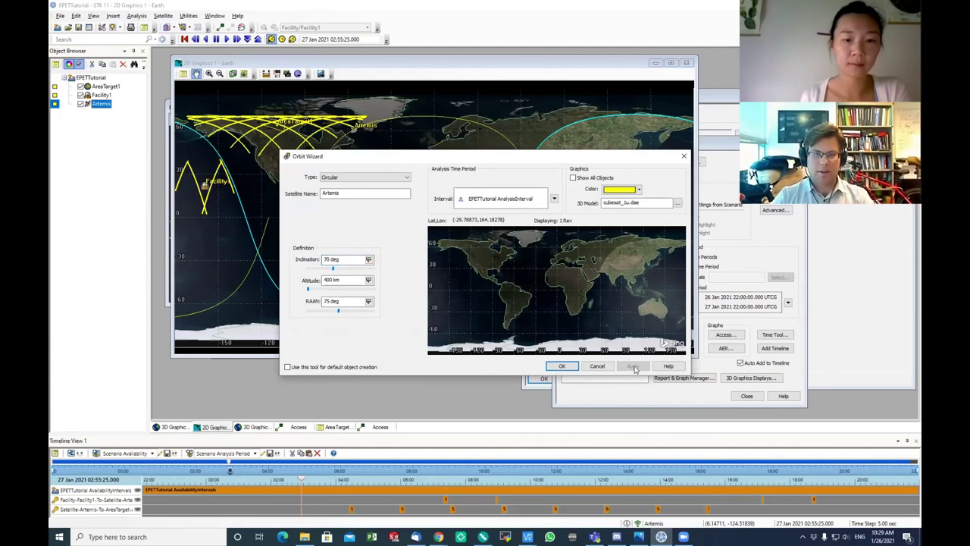
click(561, 366)
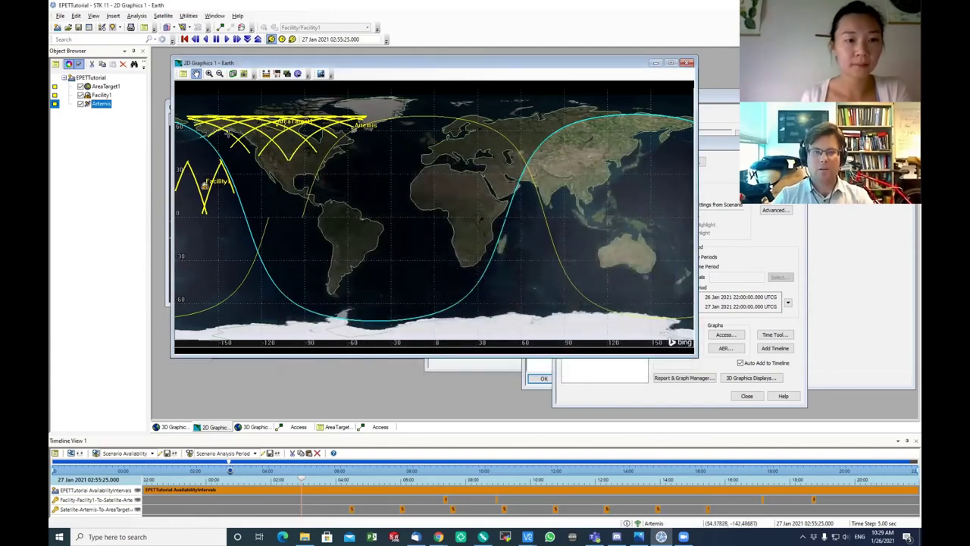